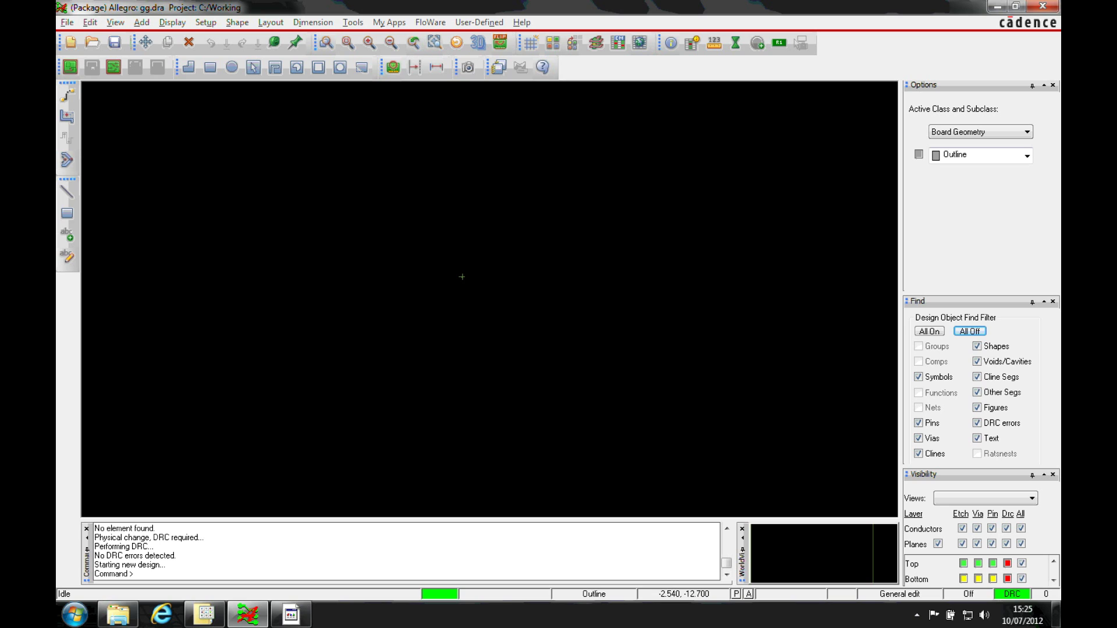
Bring up footprint.pdf at the LGA 70-lead 15 × 9 × 4.32 mm package drawing page
{"action": "mouse_move", "coordinate": [304, 622]}
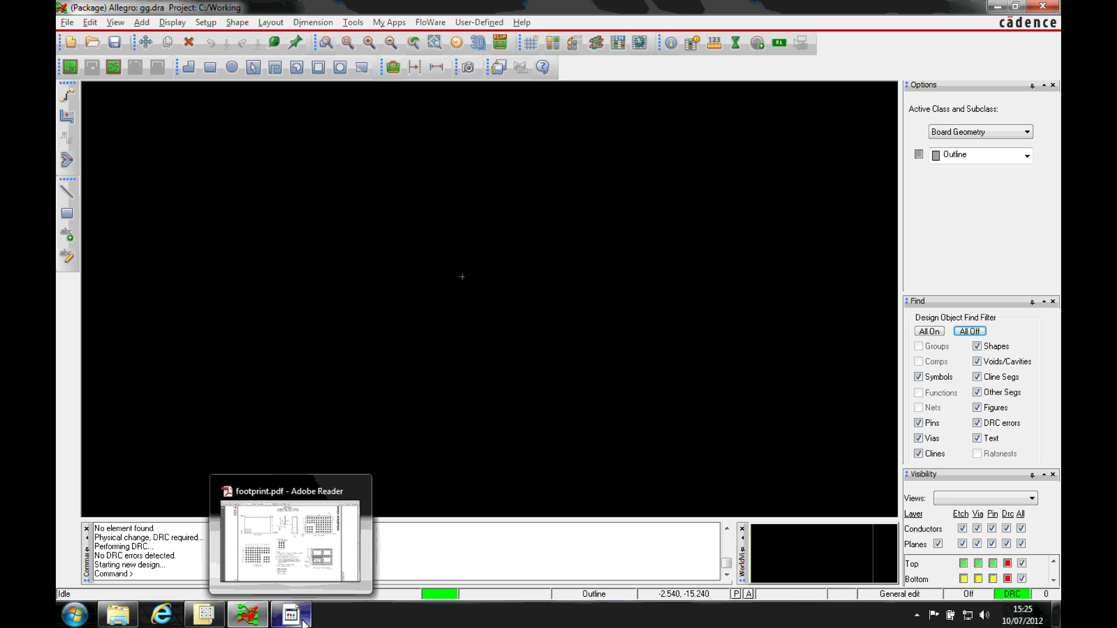
{"action": "left_click", "coordinate": [366, 584]}
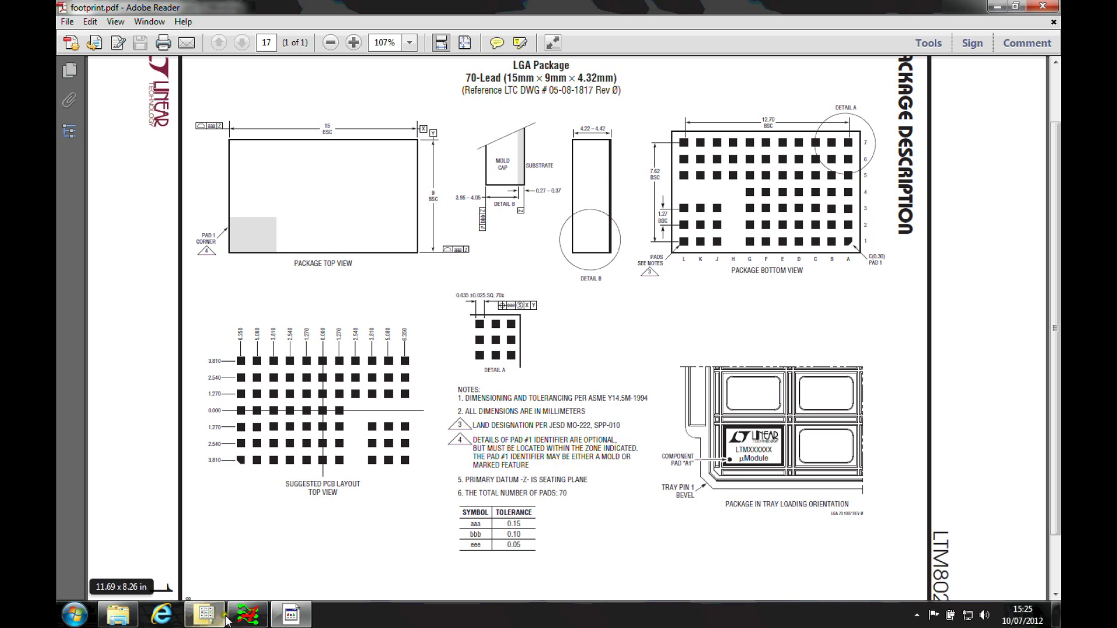
Create a new wizard-based package symbol named steve2 without saving gg.dra
{"action": "left_click", "coordinate": [247, 614]}
{"action": "left_click", "coordinate": [62, 24]}
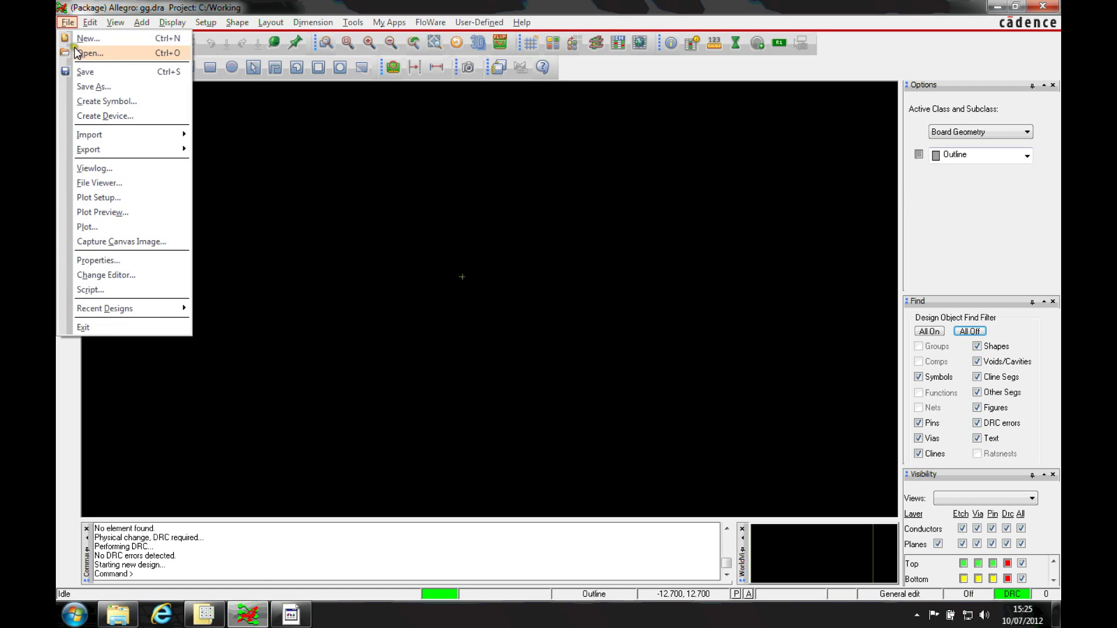
{"action": "left_click", "coordinate": [76, 37]}
{"action": "left_click", "coordinate": [592, 337]}
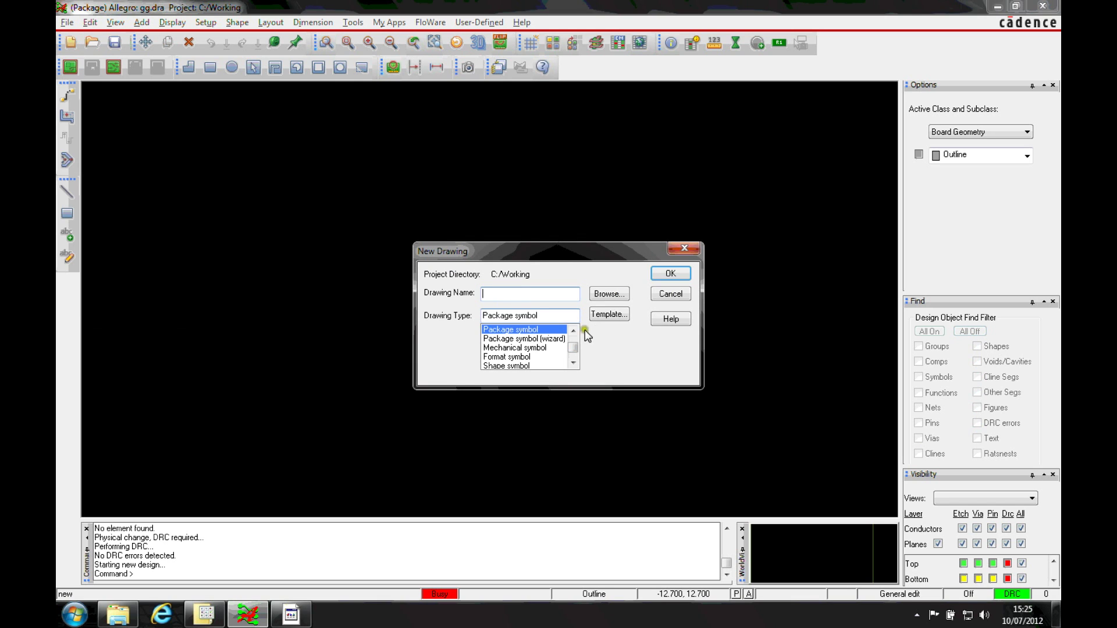
{"action": "left_click", "coordinate": [539, 339]}
{"action": "left_click", "coordinate": [499, 294]}
{"action": "type", "text": "s"}
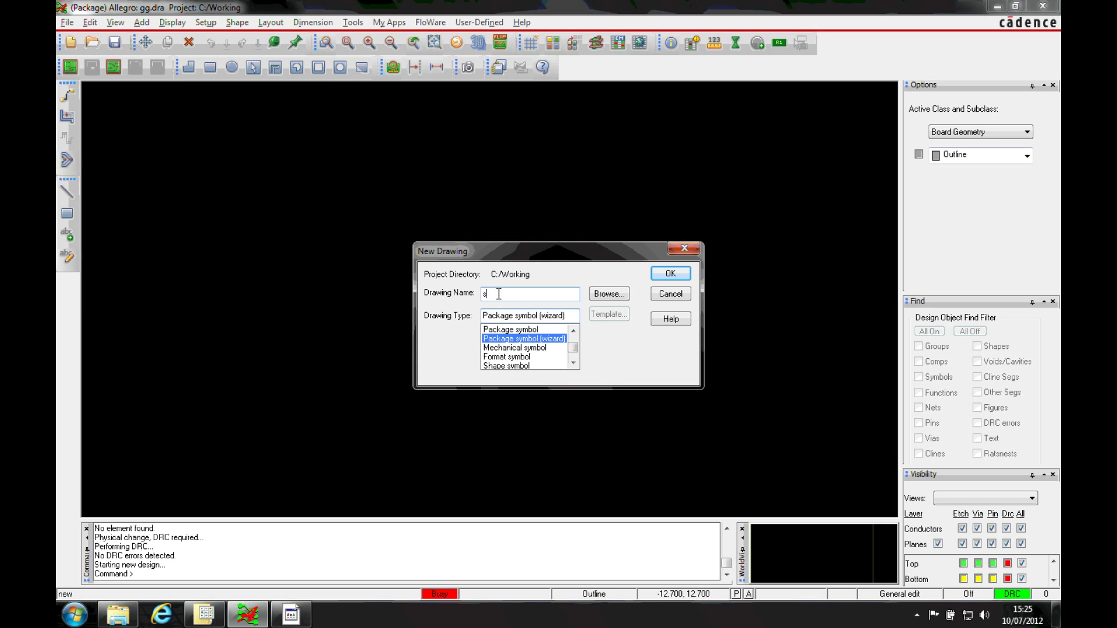
{"action": "type", "text": "teve2"}
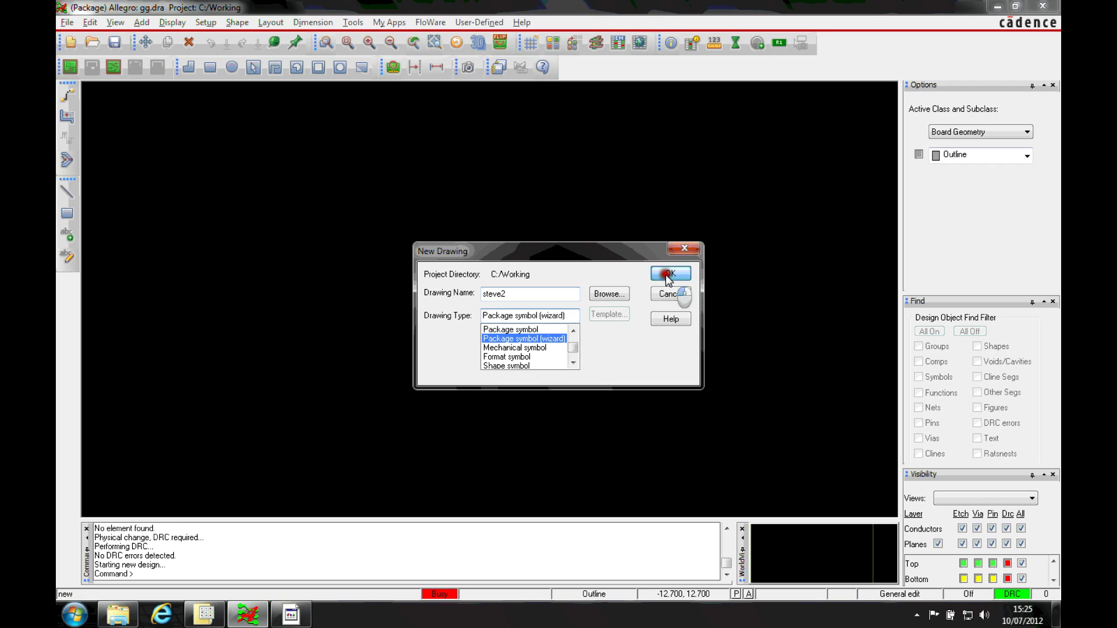
{"action": "left_click", "coordinate": [671, 273]}
Choose the PGA/BGA package type and load the default Cadence template
{"action": "left_click_drag", "start_coordinate": [705, 144], "coordinate": [516, 122]}
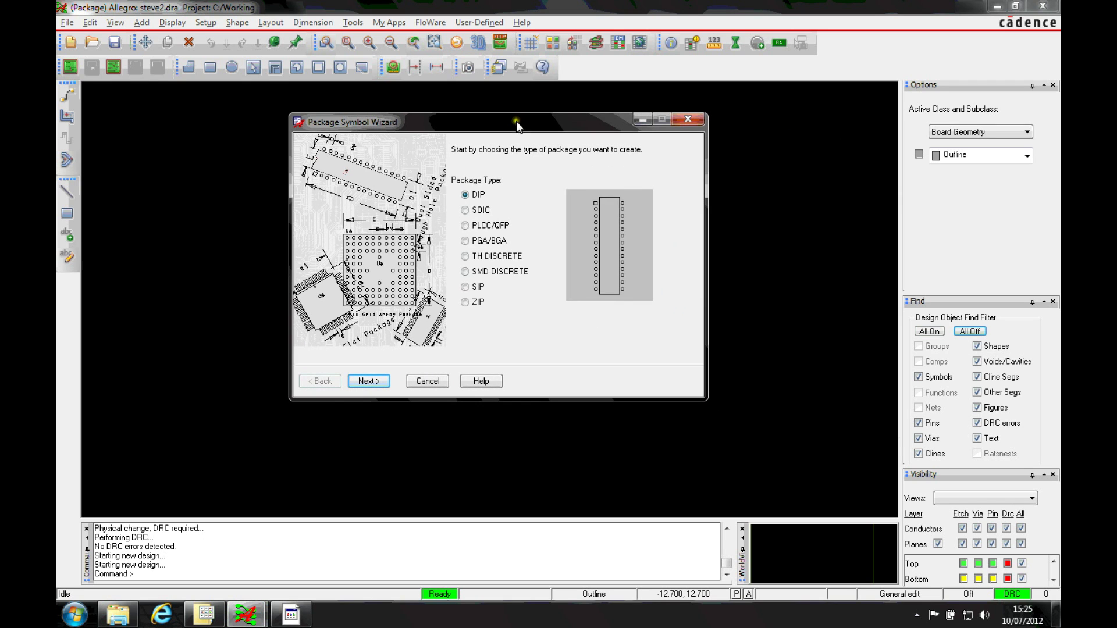
{"action": "left_click", "coordinate": [465, 240]}
{"action": "left_click", "coordinate": [369, 381]}
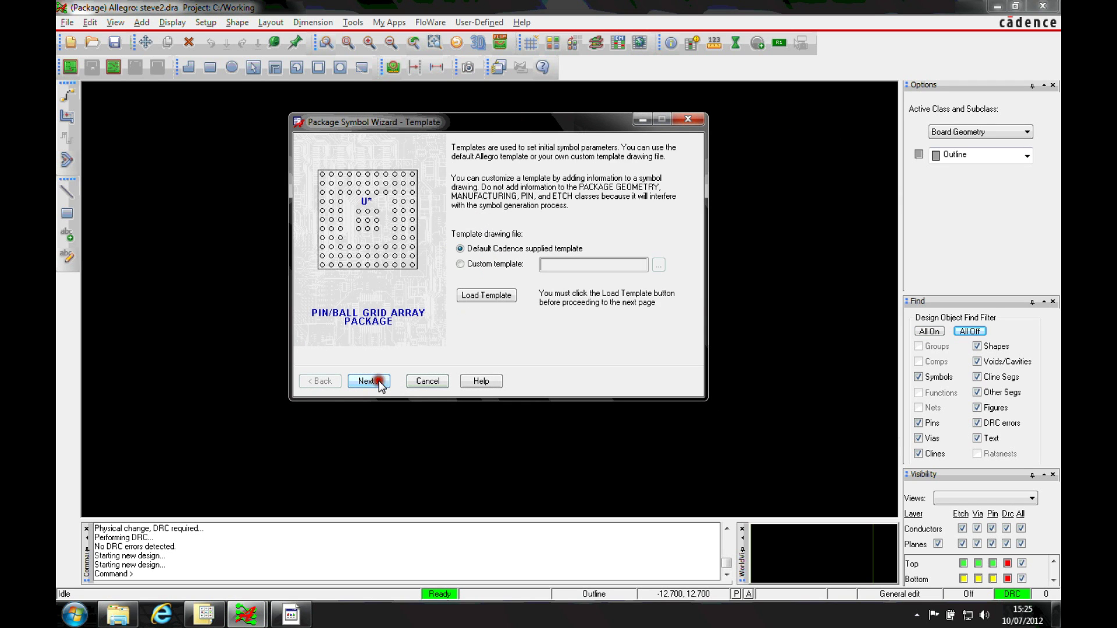
{"action": "left_click", "coordinate": [465, 300]}
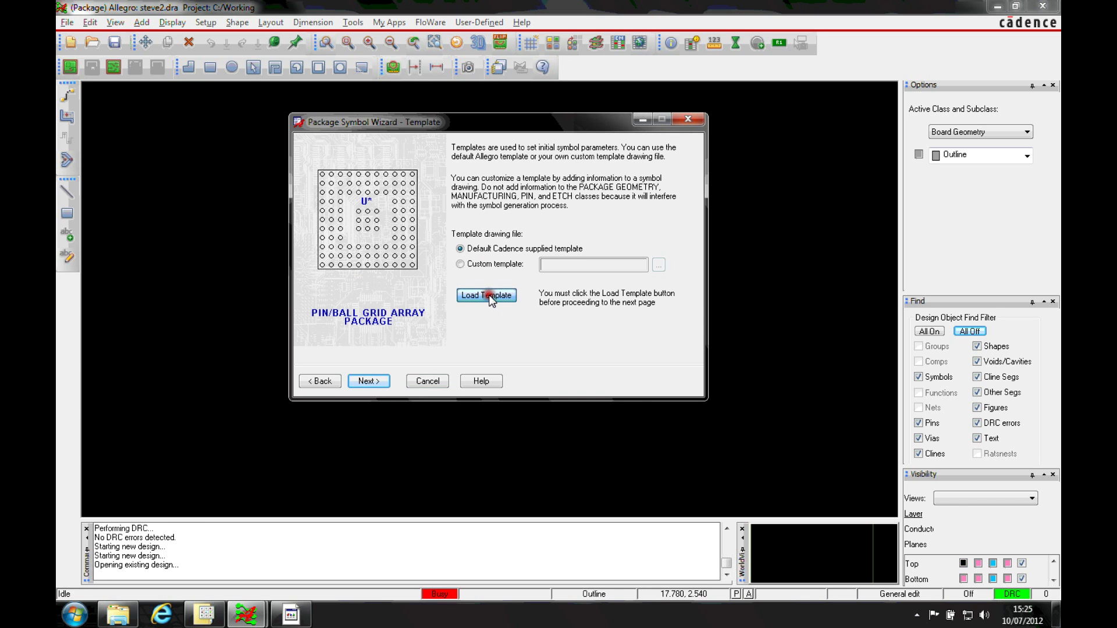
Set both wizard entry units and symbol units to Millimeter
{"action": "left_click", "coordinate": [369, 382]}
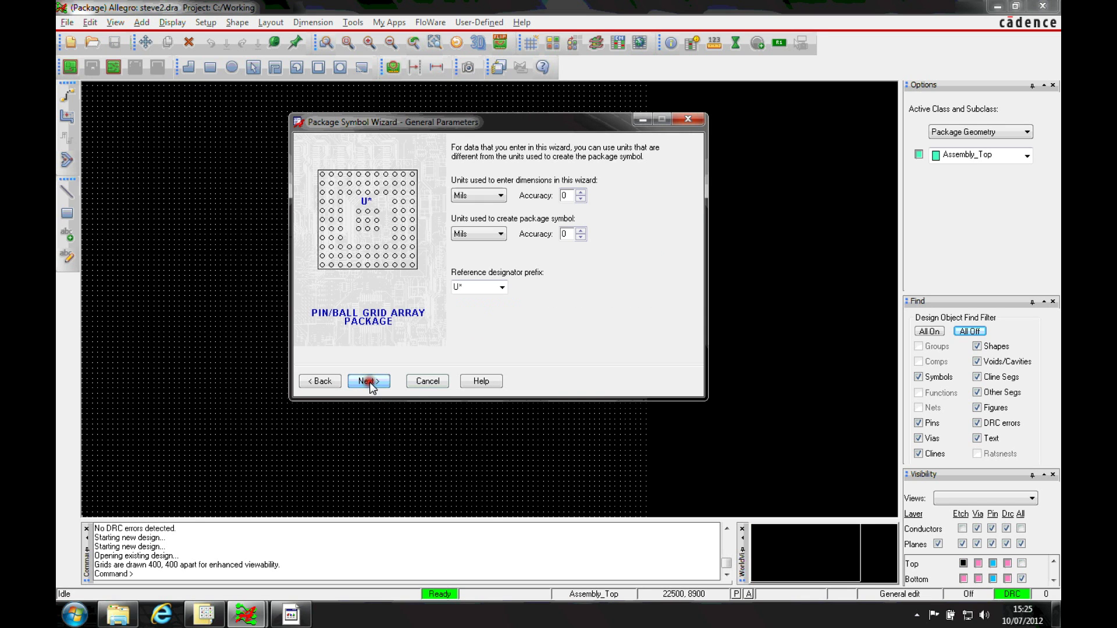
{"action": "left_click", "coordinate": [484, 196]}
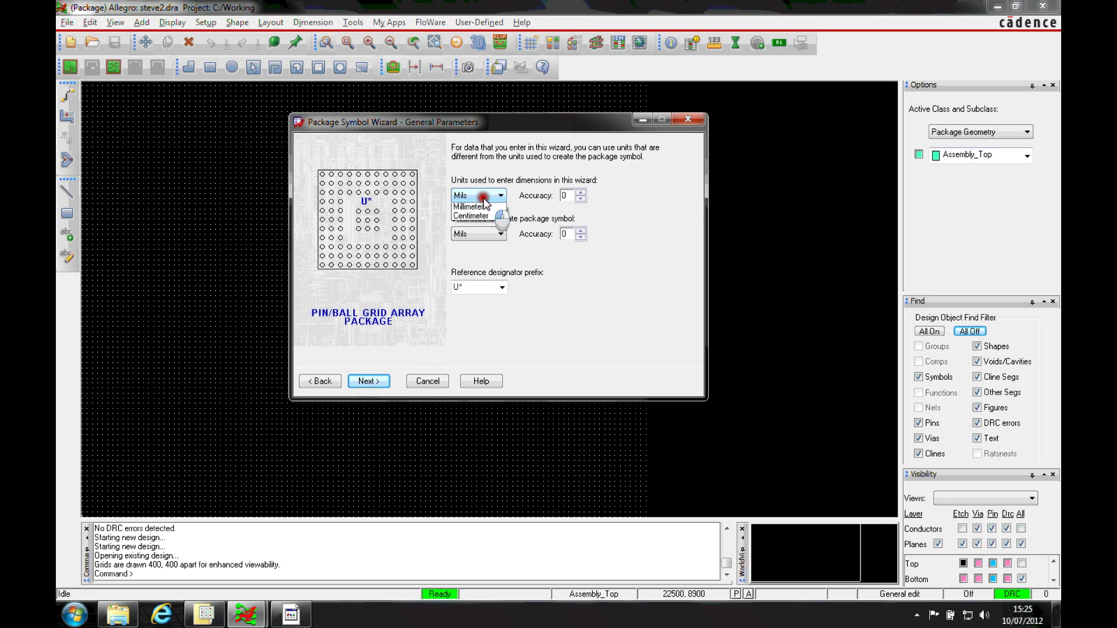
{"action": "left_click", "coordinate": [478, 224]}
{"action": "left_click", "coordinate": [478, 234]}
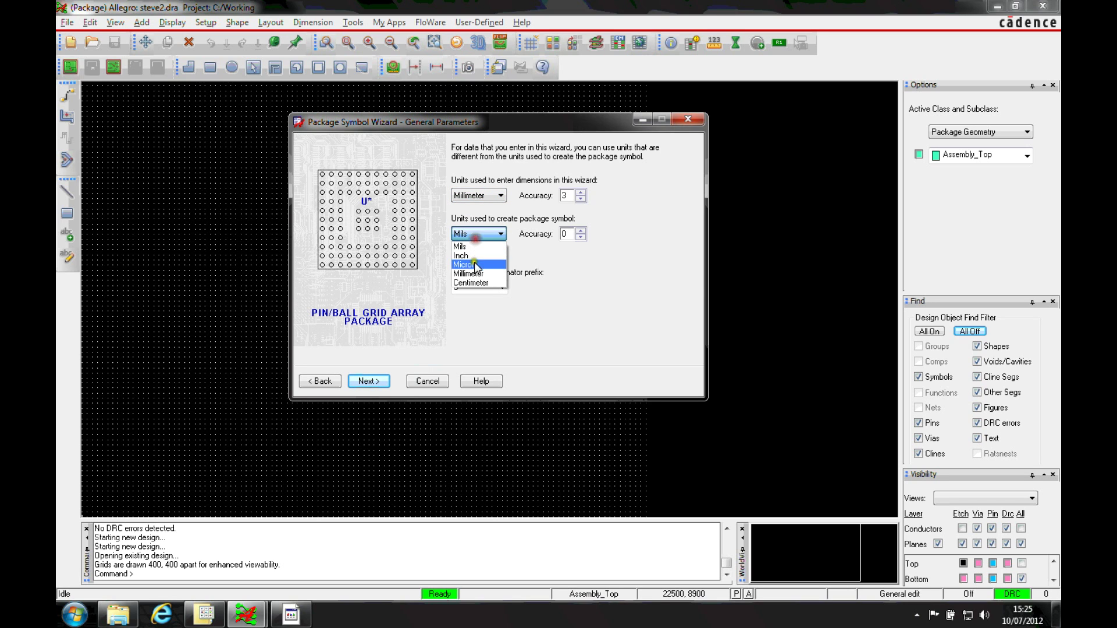
{"action": "left_click", "coordinate": [475, 271]}
{"action": "left_click", "coordinate": [563, 196]}
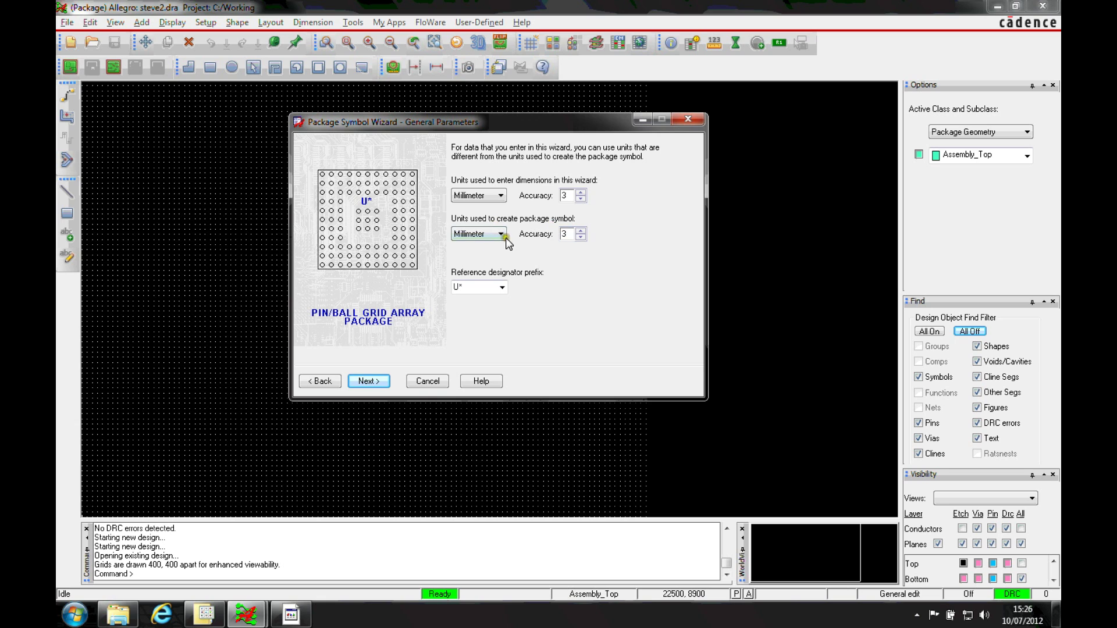
{"action": "left_click", "coordinate": [371, 381]}
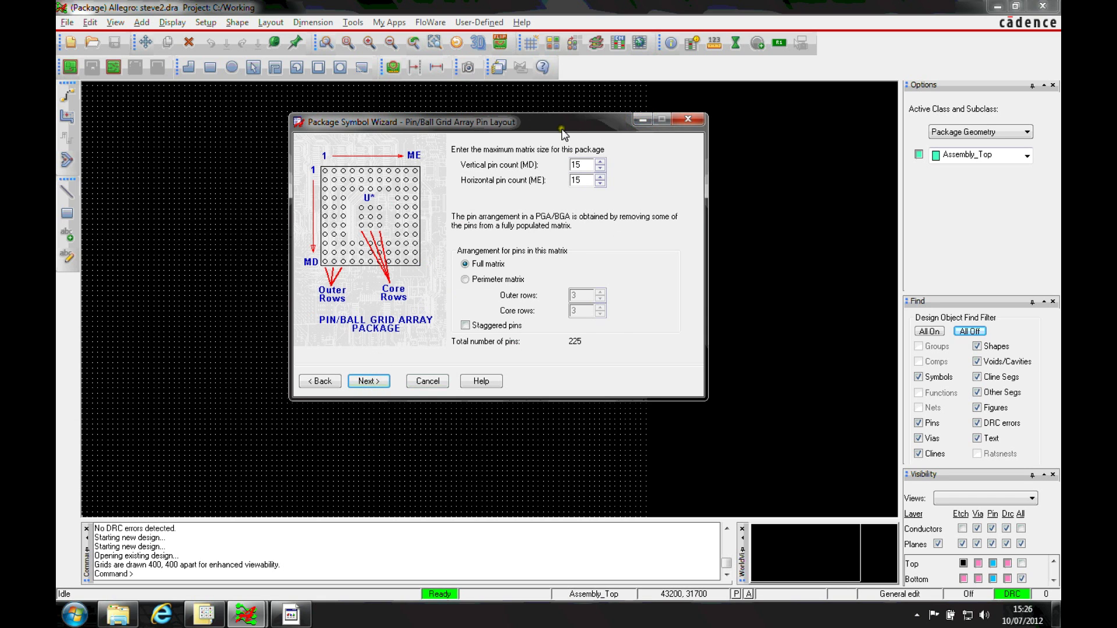
Check the datasheet's package drawings and select the vertical pin count for editing
{"action": "left_click", "coordinate": [291, 615]}
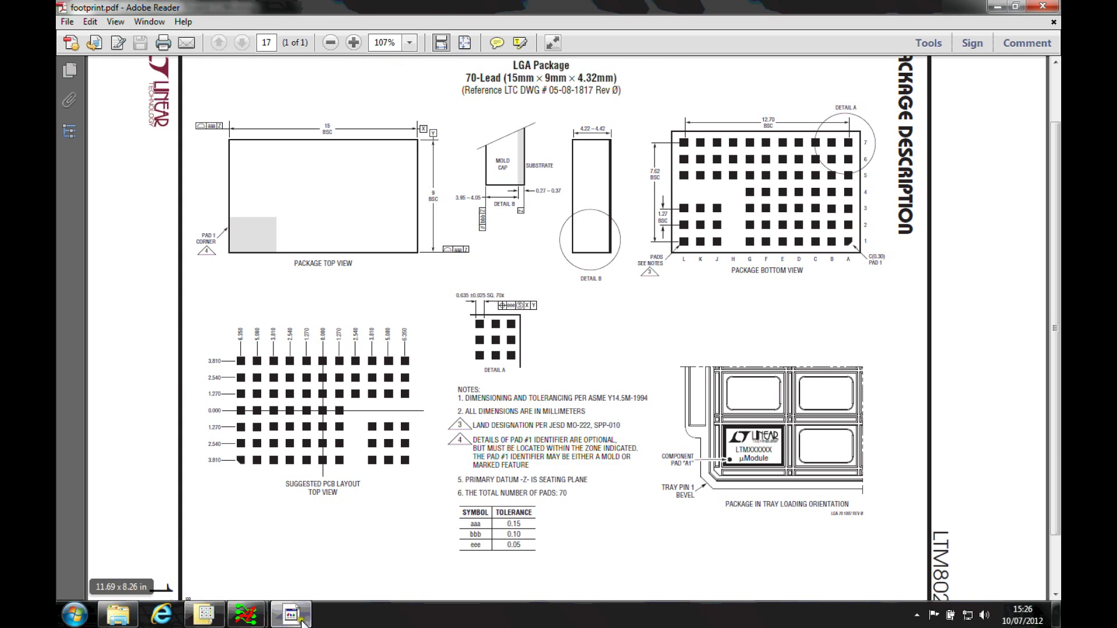
{"action": "key", "text": "alt+Tab"}
{"action": "key", "text": "alt+Tab"}
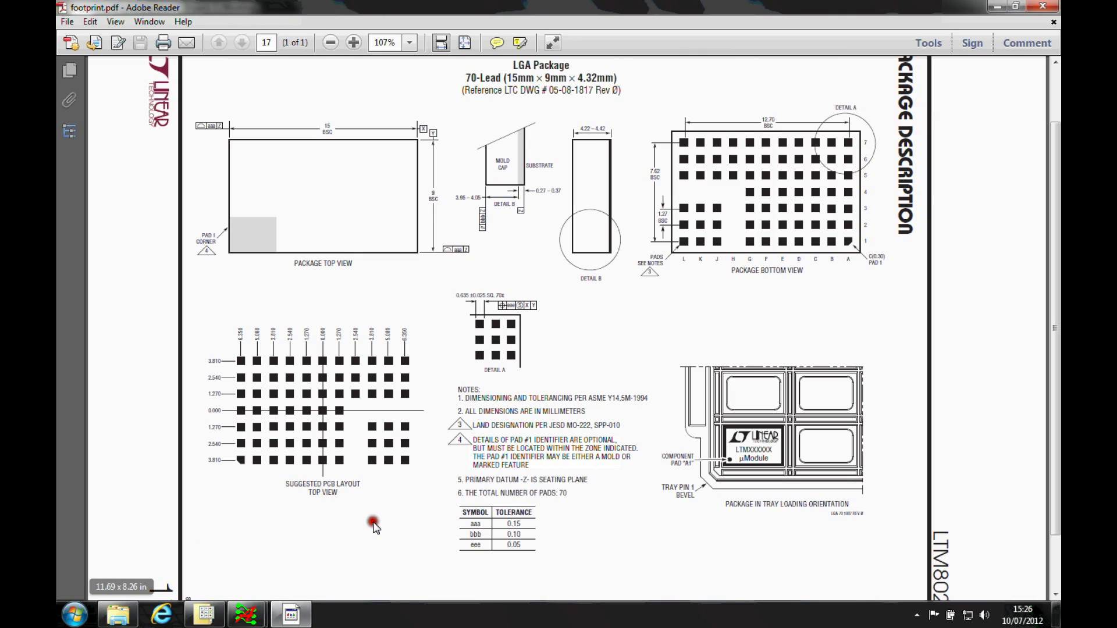
{"action": "mouse_move", "coordinate": [245, 614]}
{"action": "left_click", "coordinate": [304, 564]}
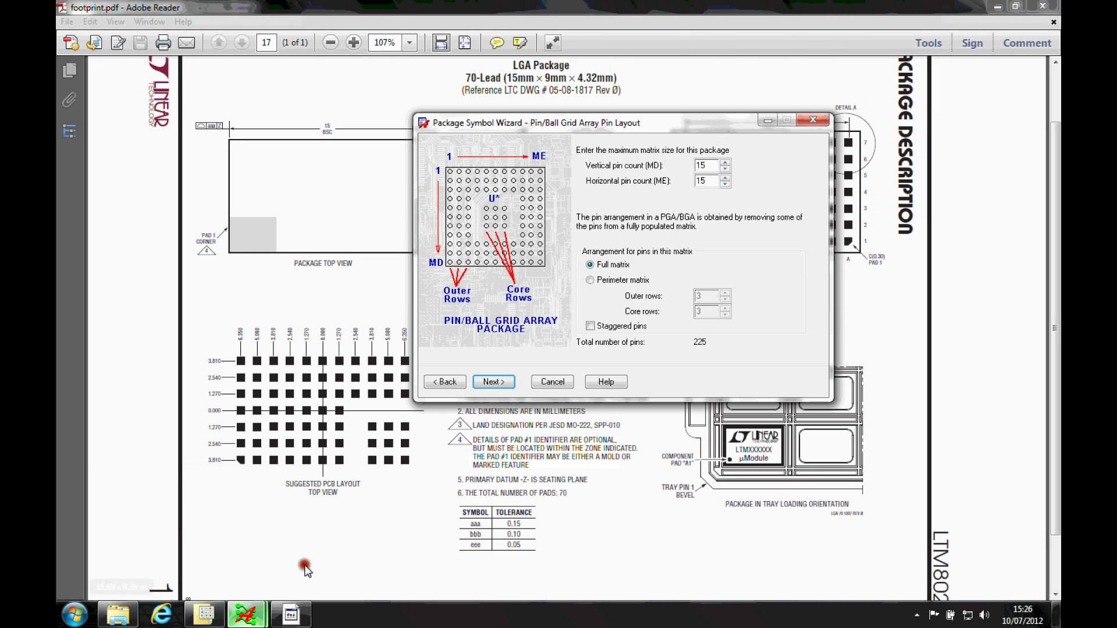
{"action": "double_click", "coordinate": [709, 165]}
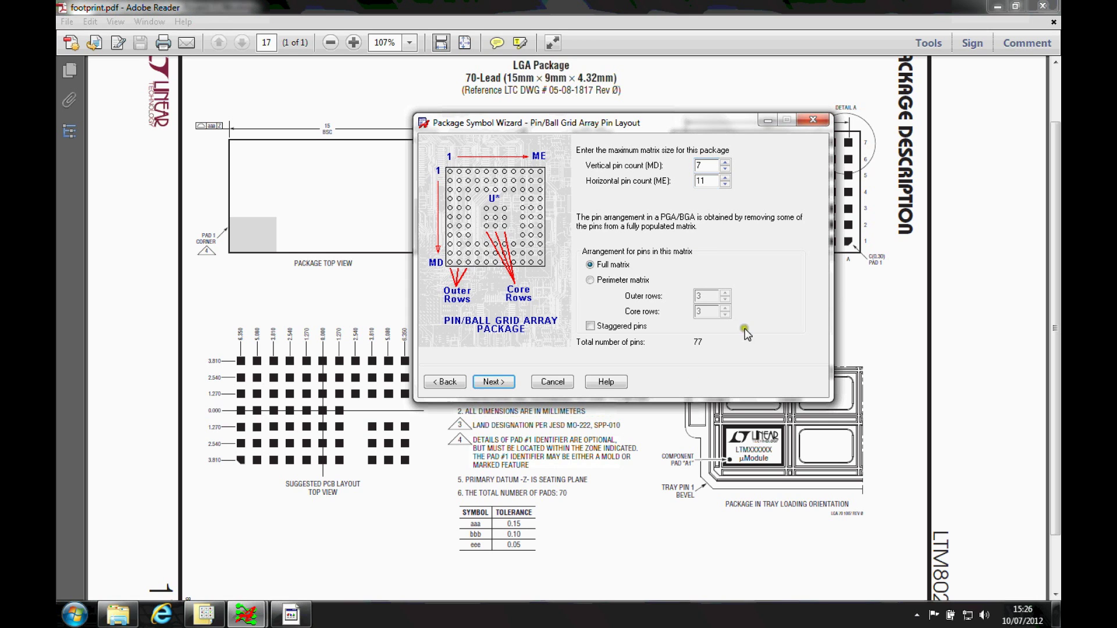
{"action": "left_click_drag", "start_coordinate": [617, 132], "coordinate": [769, 140]}
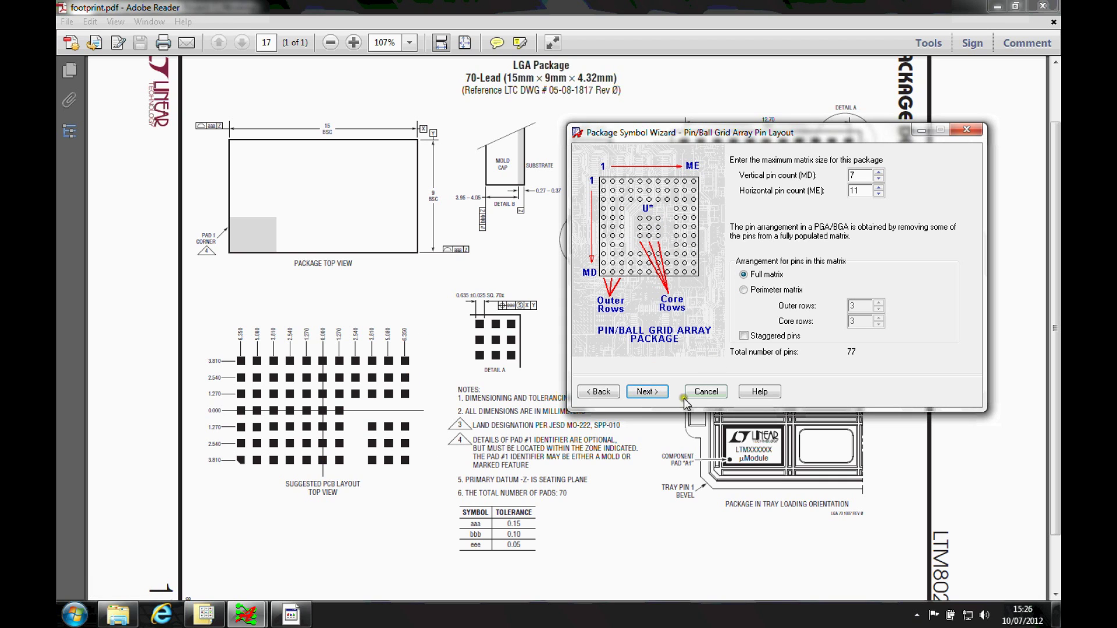
Number the pins with the Letter Right Number Up scheme
{"action": "left_click", "coordinate": [647, 391]}
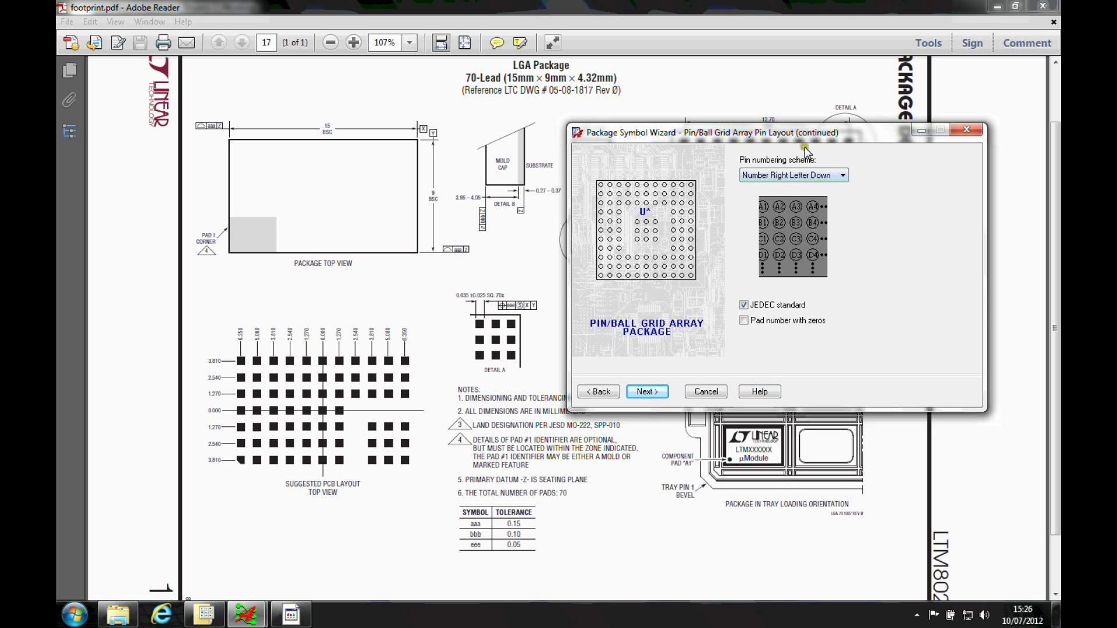
{"action": "left_click_drag", "start_coordinate": [803, 139], "coordinate": [386, 219]}
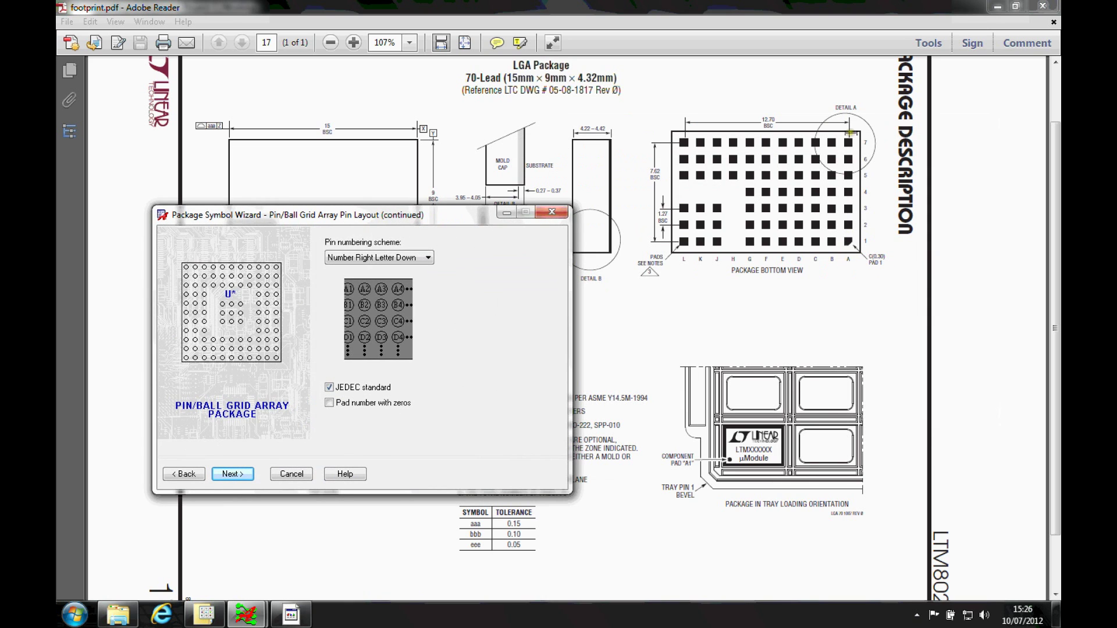
{"action": "left_click_drag", "start_coordinate": [440, 221], "coordinate": [693, 97]}
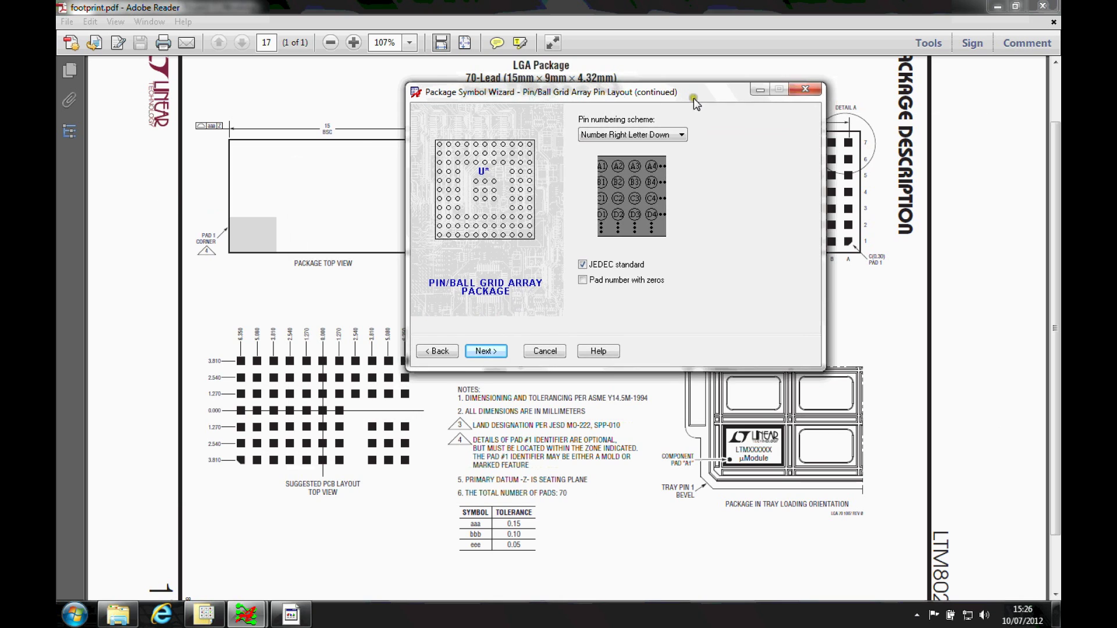
{"action": "left_click", "coordinate": [671, 137]}
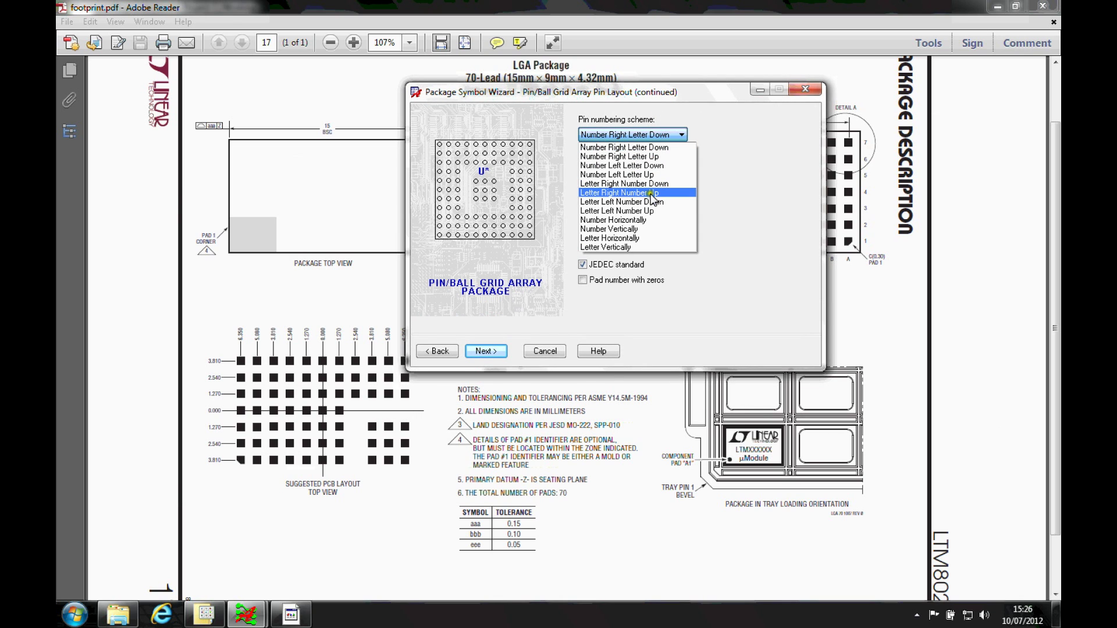
{"action": "left_click", "coordinate": [651, 193]}
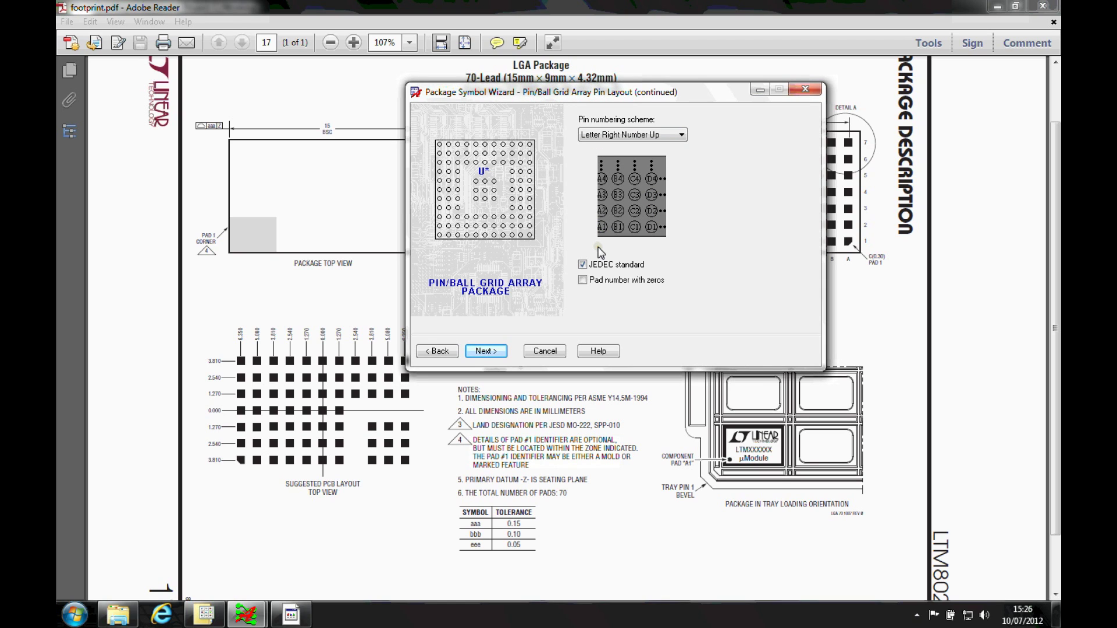
Set the pin pitch to 1.270 mm and the package width to 15 mm
{"action": "left_click", "coordinate": [487, 352]}
{"action": "double_click", "coordinate": [710, 139]}
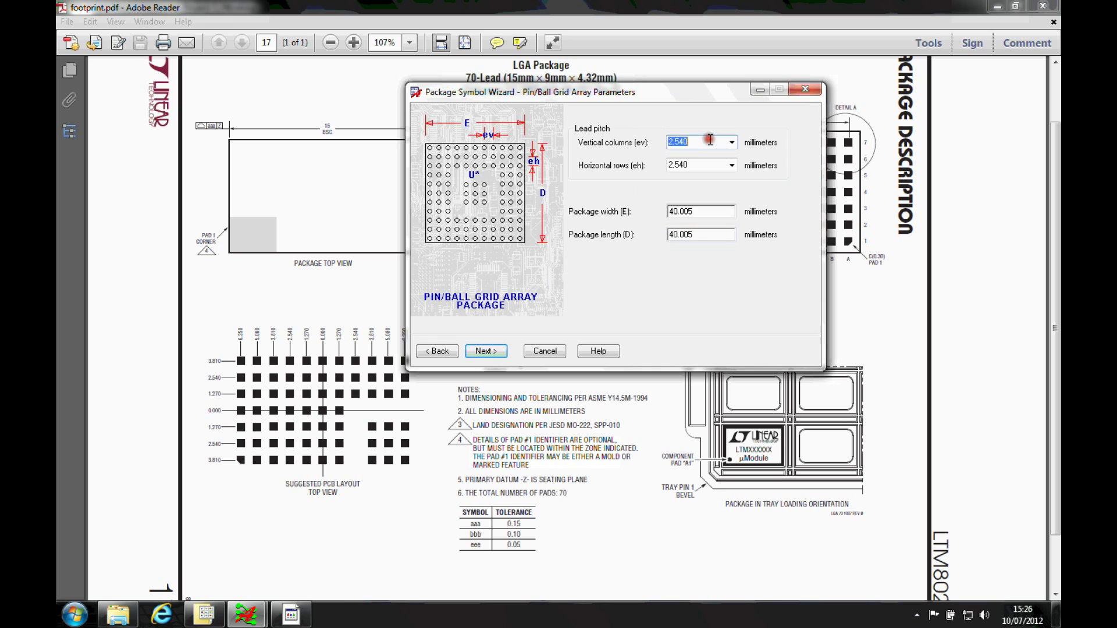
{"action": "type", "text": "1.270"}
{"action": "key", "text": "Tab"}
{"action": "type", "text": "15"}
{"action": "key", "text": "Tab"}
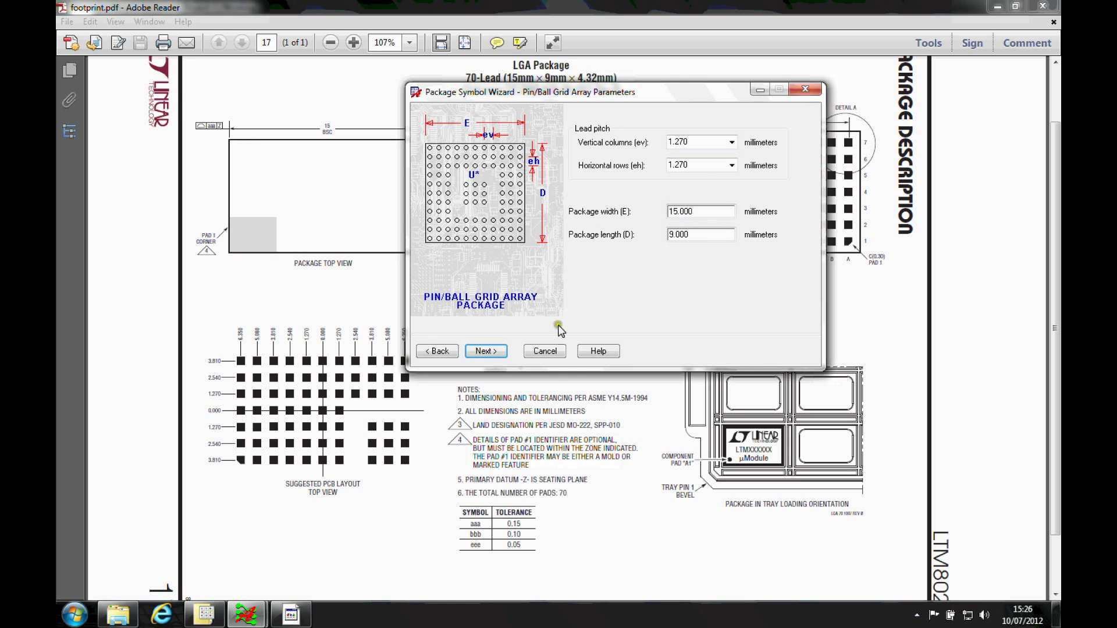
Use the Ltumodulepad padstack, keep centre origin and compiled symbol, and finish the wizard
{"action": "left_click", "coordinate": [485, 352]}
{"action": "left_click", "coordinate": [702, 191]}
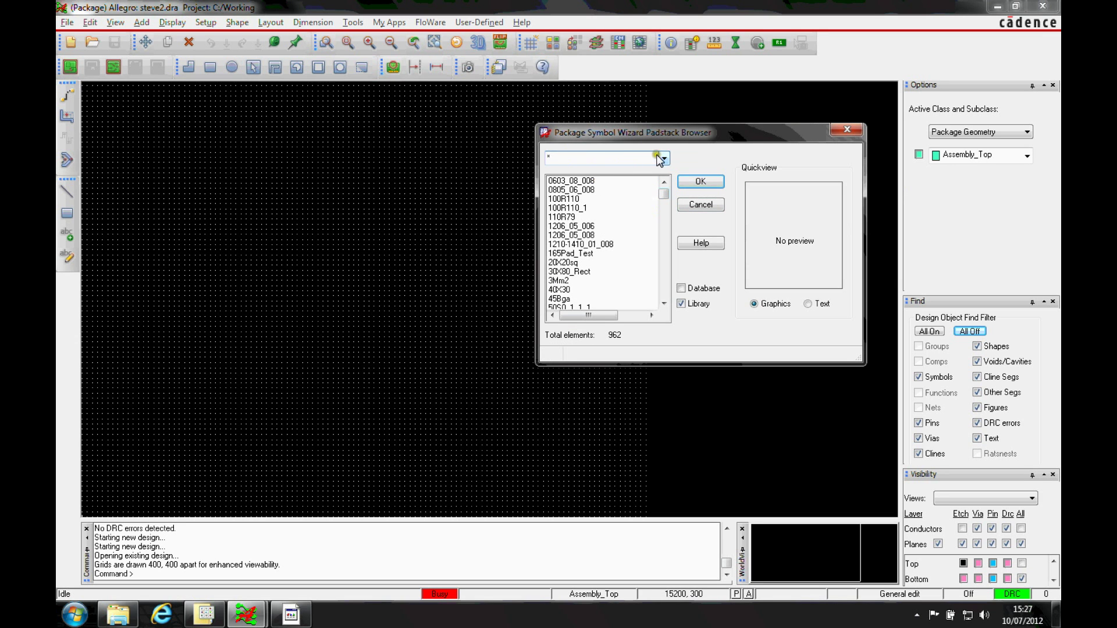
{"action": "type", "text": "lt"}
{"action": "double_click", "coordinate": [572, 191]}
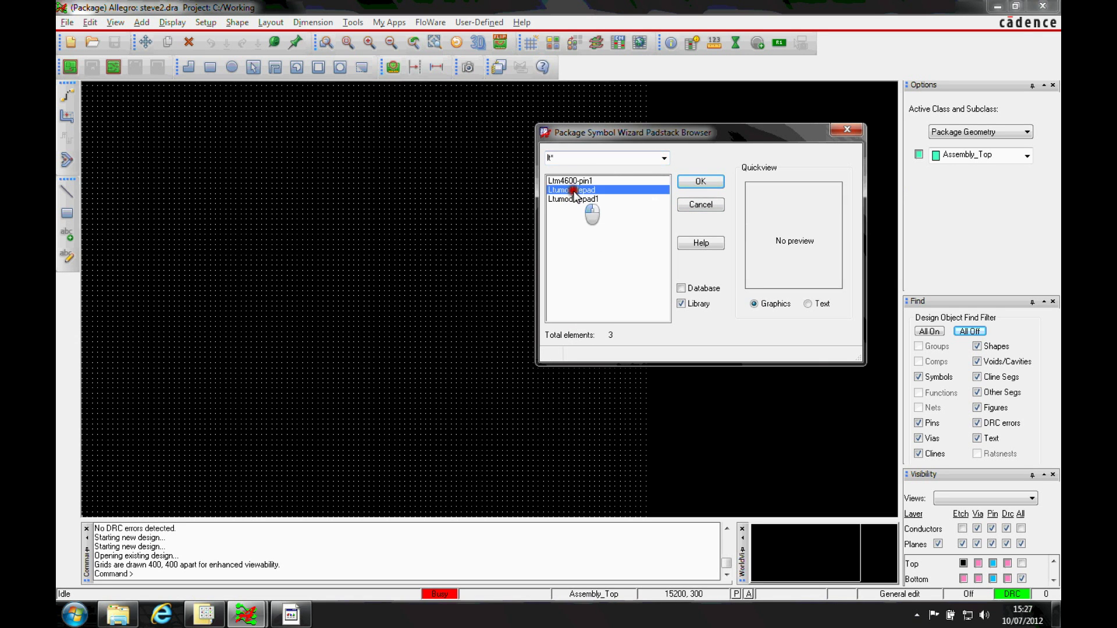
{"action": "left_click", "coordinate": [488, 351]}
{"action": "left_click", "coordinate": [488, 352]}
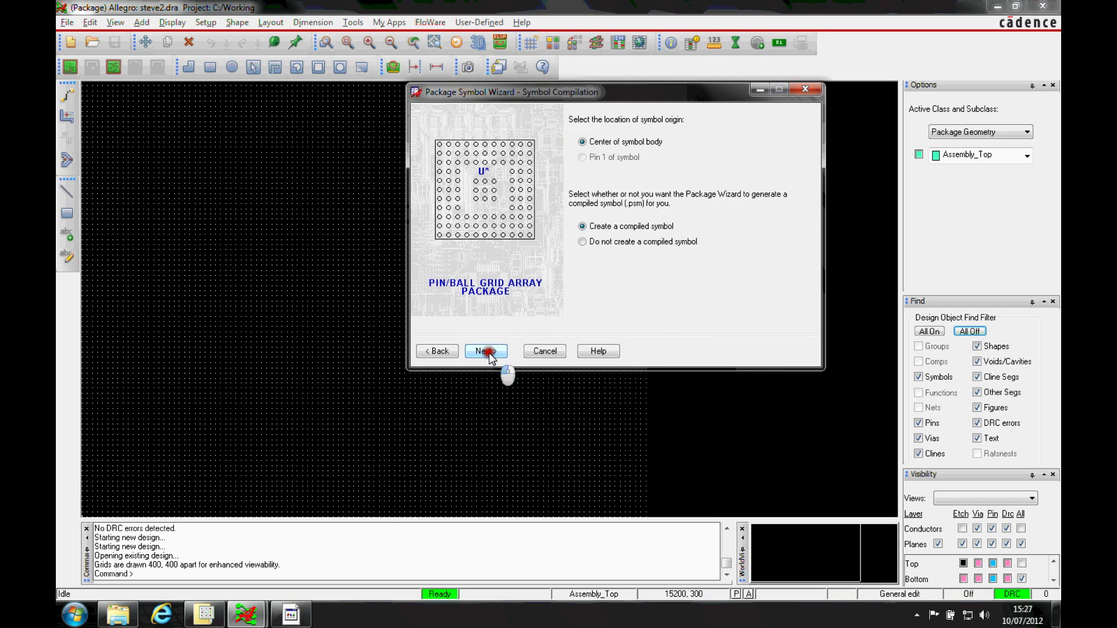
{"action": "left_click", "coordinate": [488, 352]}
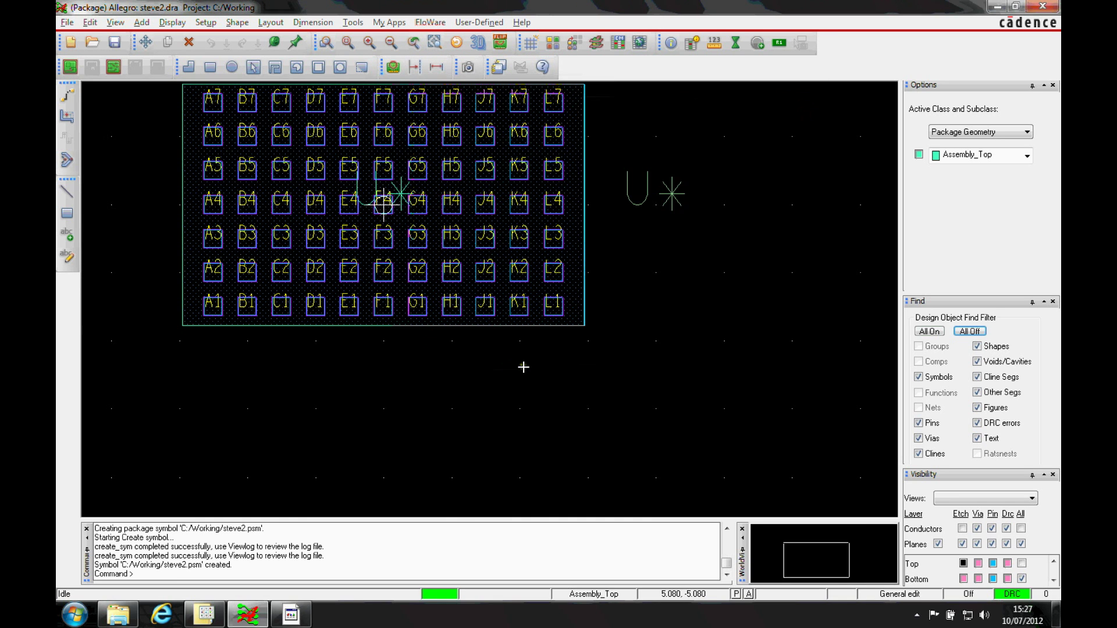
{"action": "right_click", "coordinate": [686, 172]}
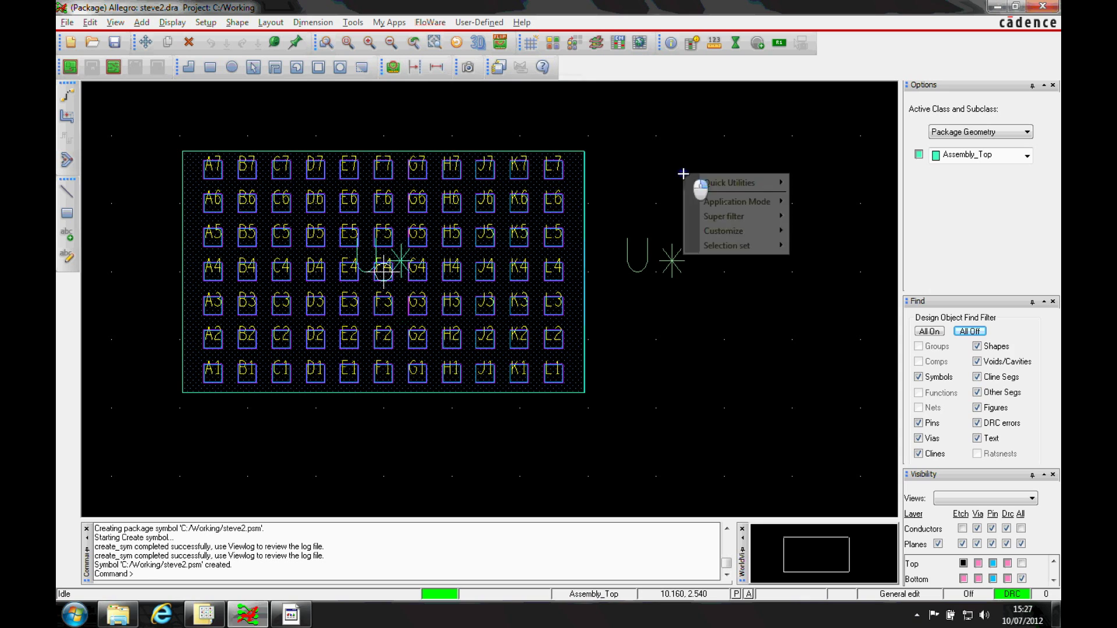
Delete pads H1 through H4 with the Find filter limited to pins
{"action": "left_click", "coordinate": [694, 153]}
{"action": "left_click", "coordinate": [188, 43]}
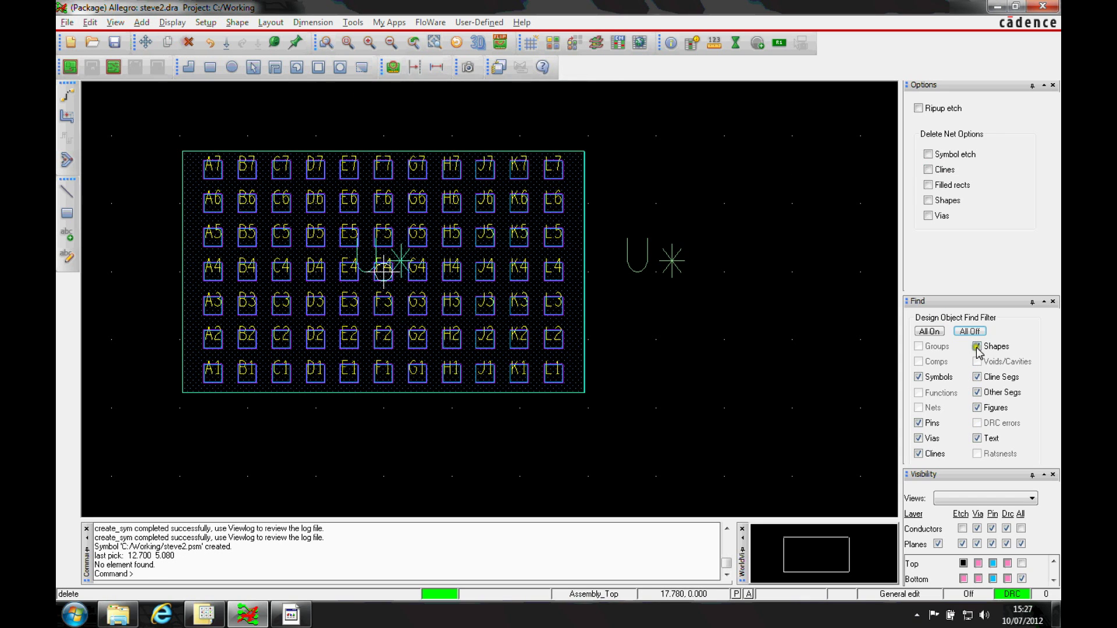
{"action": "left_click", "coordinate": [969, 330]}
{"action": "left_click", "coordinate": [918, 423]}
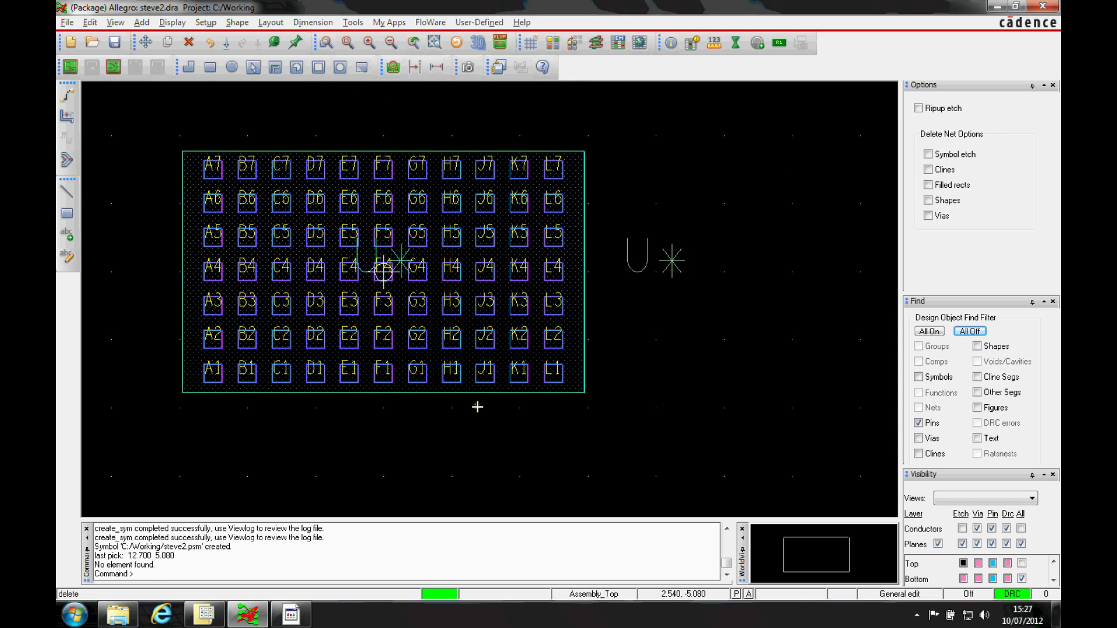
{"action": "left_click_drag", "start_coordinate": [447, 402], "coordinate": [459, 265]}
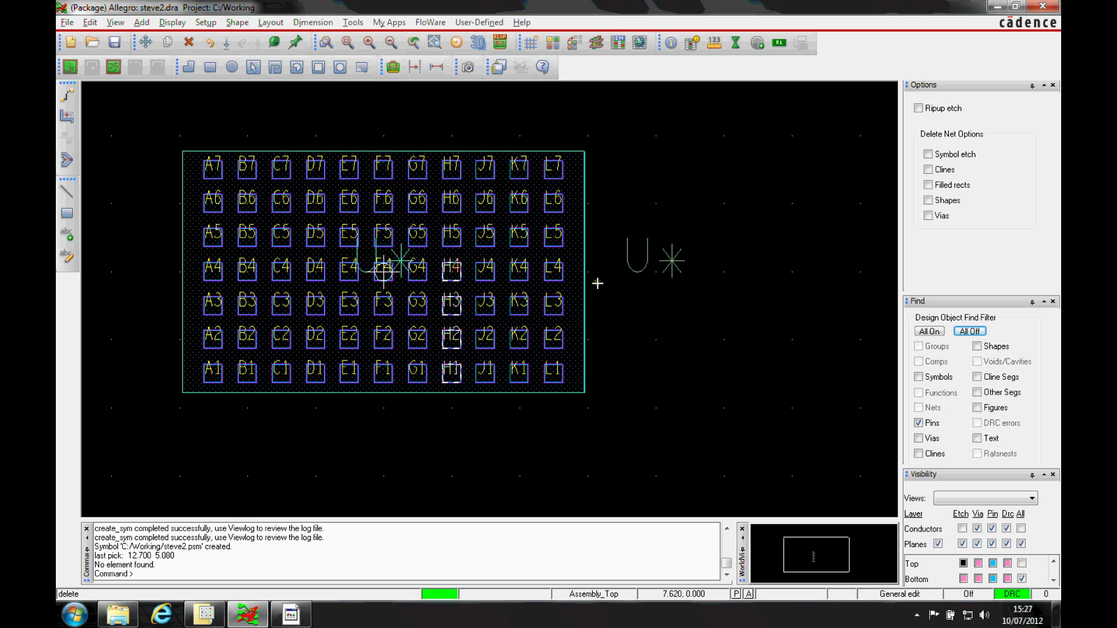
{"action": "left_click_drag", "start_coordinate": [598, 282], "coordinate": [489, 274]}
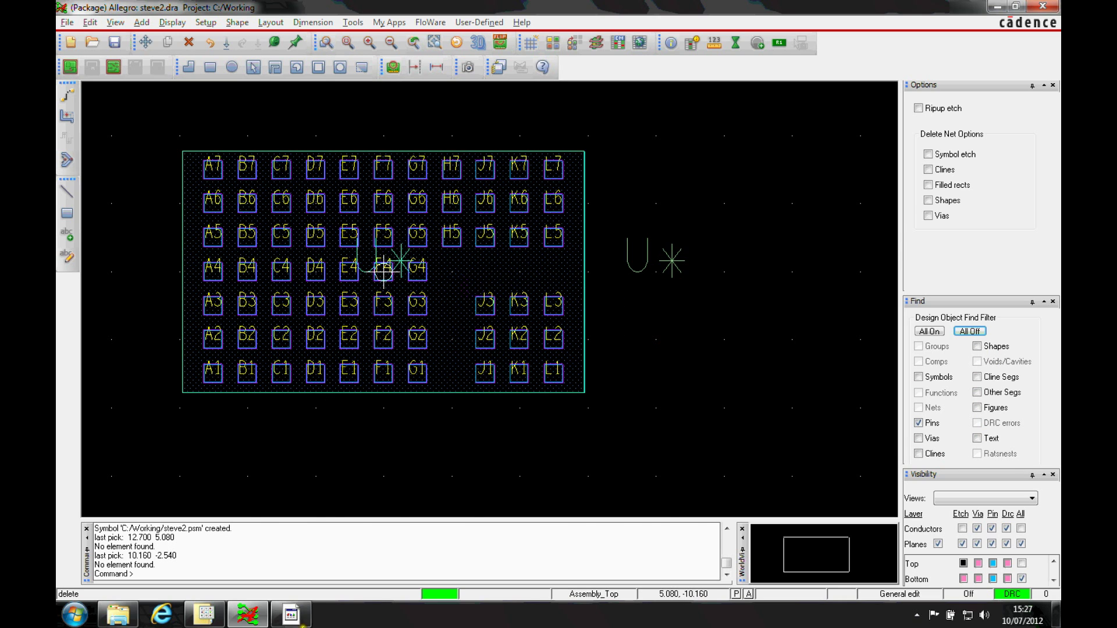
Compare the remaining pads with the datasheet's 70-lead layout
{"action": "left_click", "coordinate": [294, 615]}
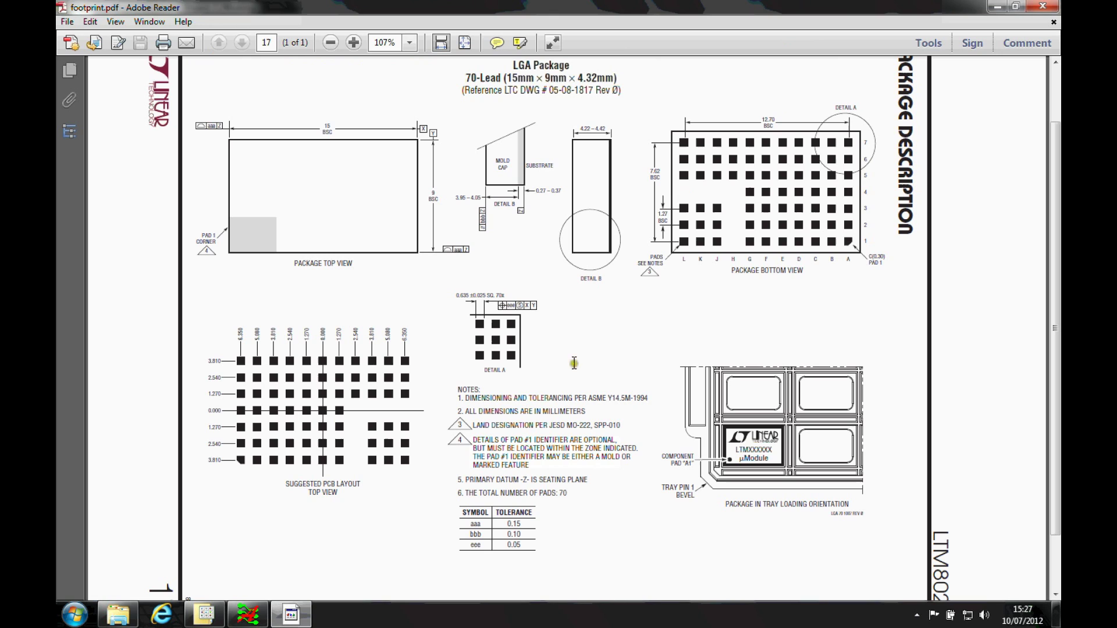
{"action": "left_click", "coordinate": [247, 615]}
{"action": "right_click", "coordinate": [704, 356]}
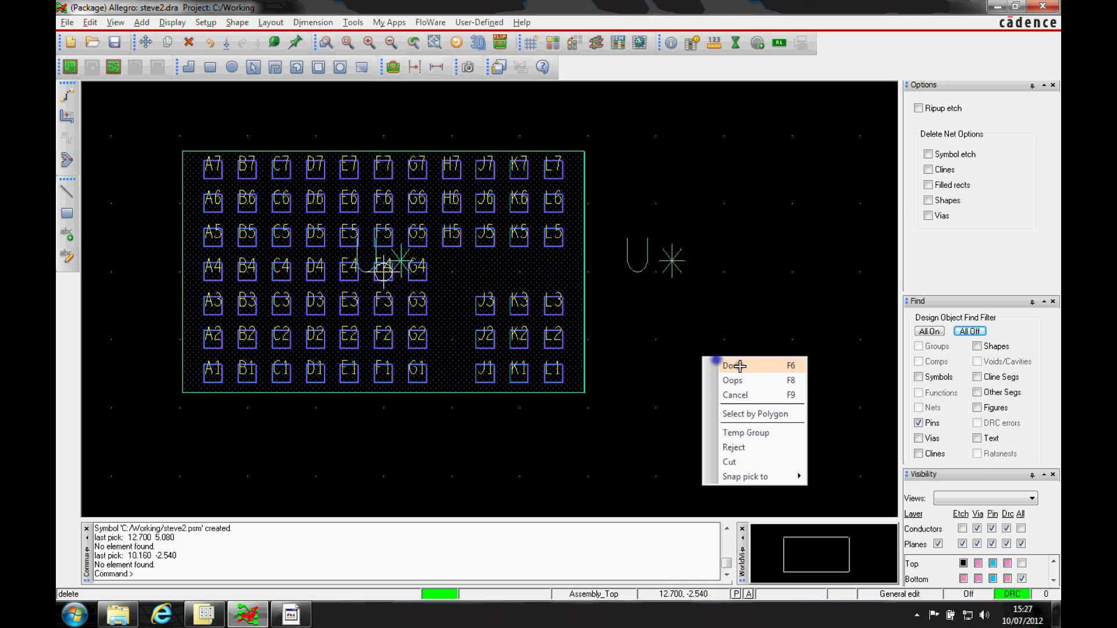
{"action": "left_click", "coordinate": [736, 337]}
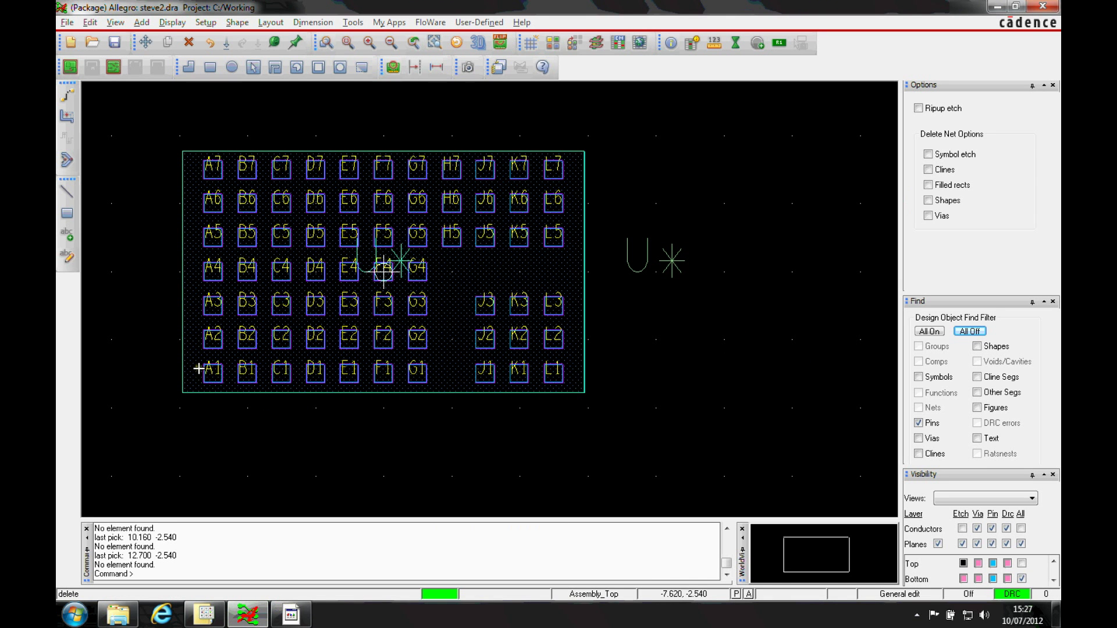
{"action": "left_click", "coordinate": [291, 614]}
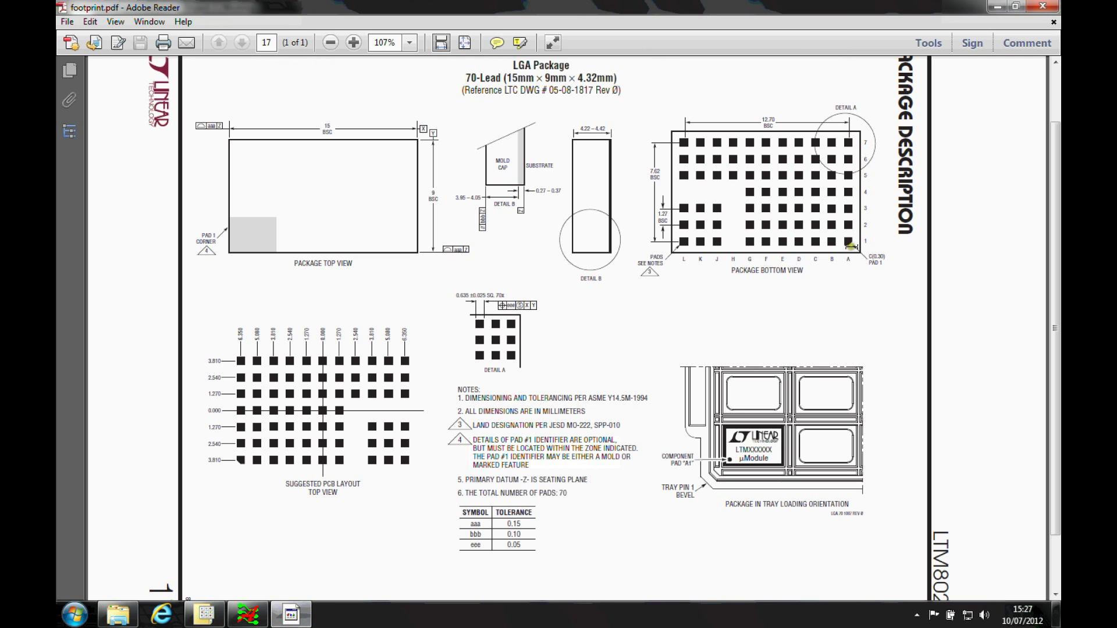
{"action": "left_click", "coordinate": [247, 615]}
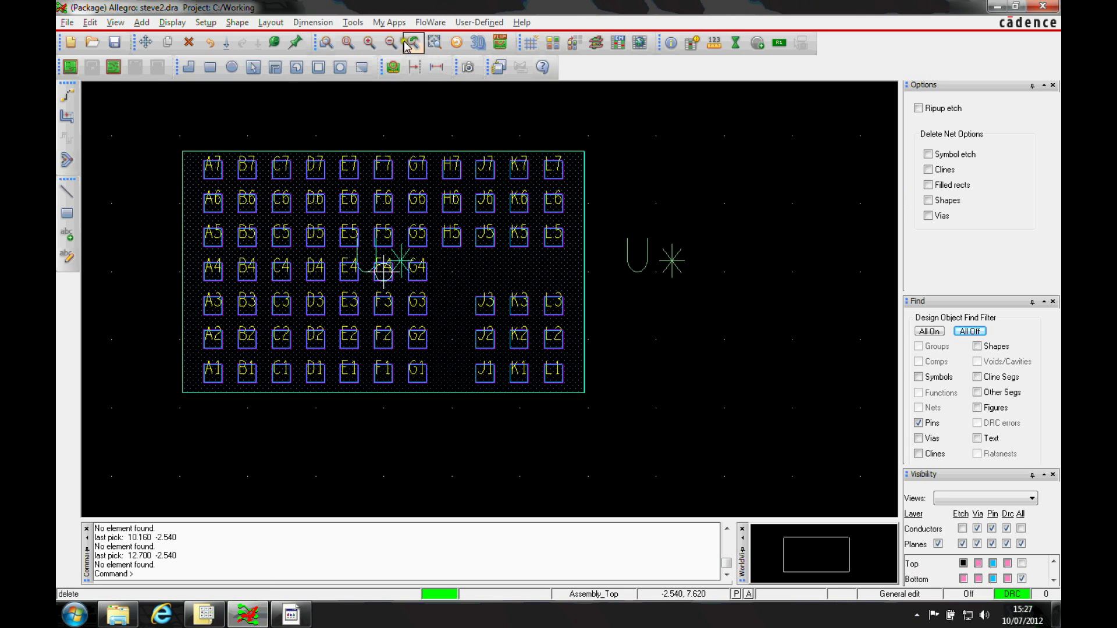
Start a padstack replacement on pin A1 with Ltumodulepad1 as the new padstack
{"action": "left_click", "coordinate": [352, 23]}
{"action": "mouse_move", "coordinate": [378, 38]}
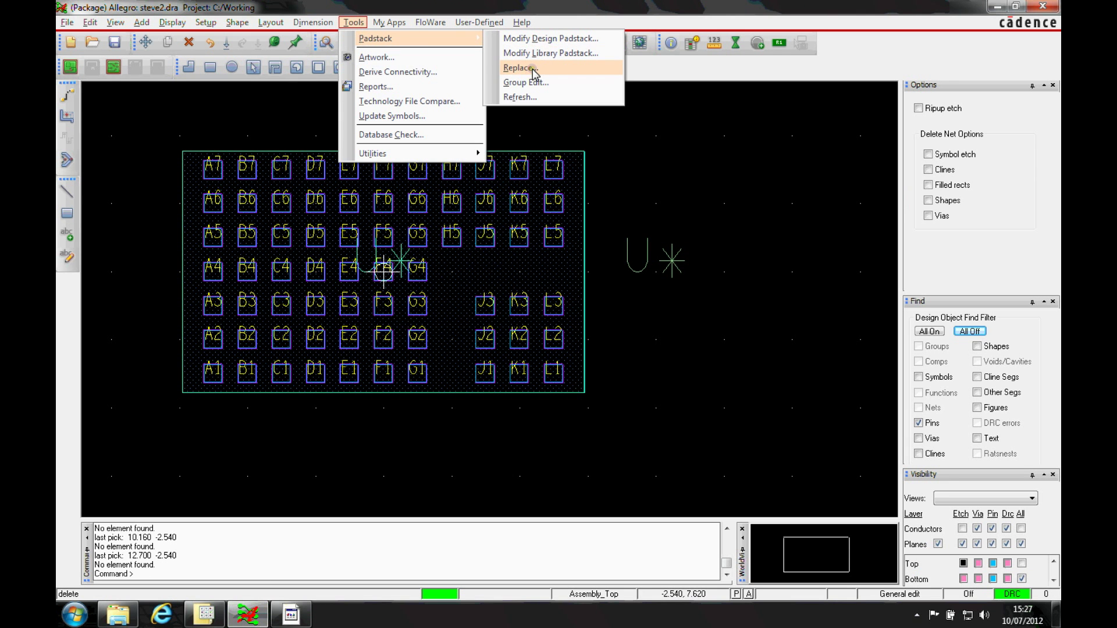
{"action": "left_click", "coordinate": [532, 68]}
{"action": "left_click", "coordinate": [212, 373]}
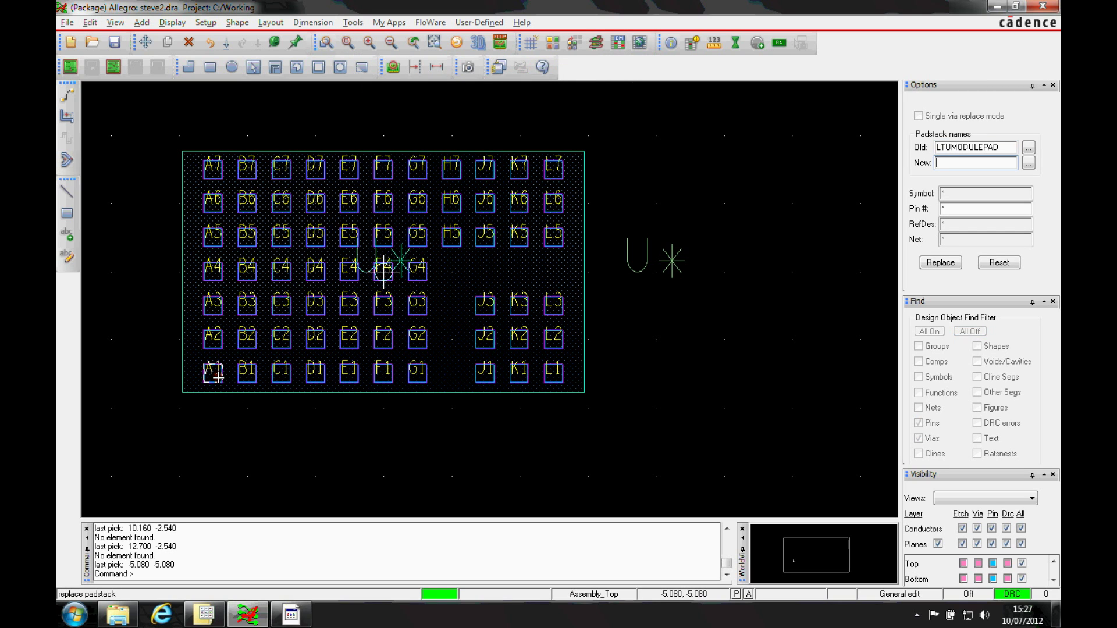
{"action": "left_click", "coordinate": [1028, 163]}
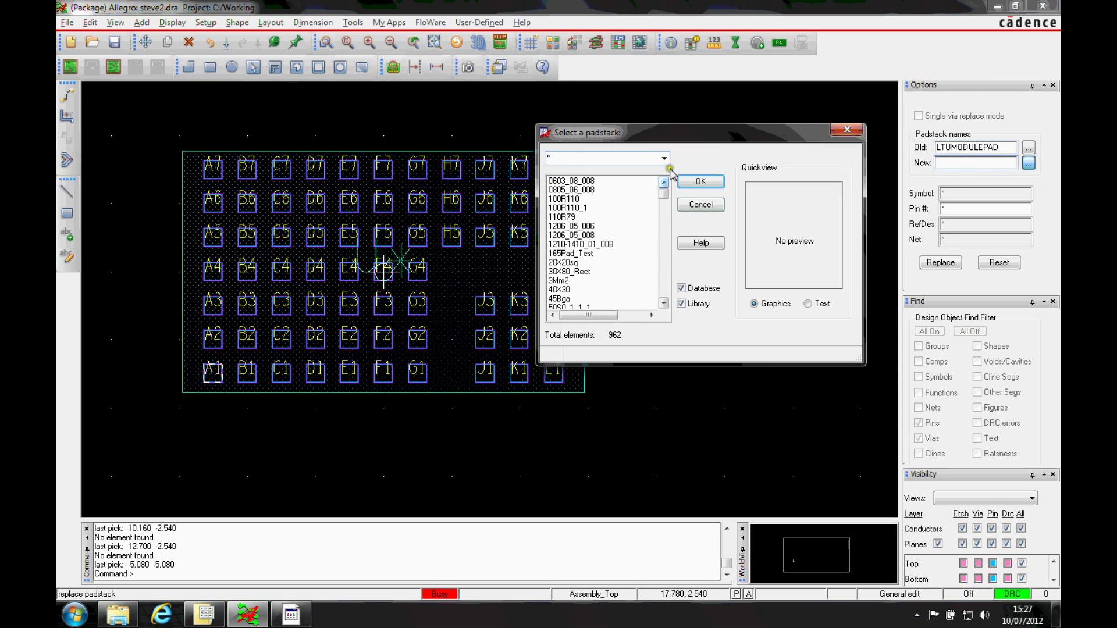
{"action": "left_click", "coordinate": [664, 159]}
{"action": "left_click", "coordinate": [646, 177]}
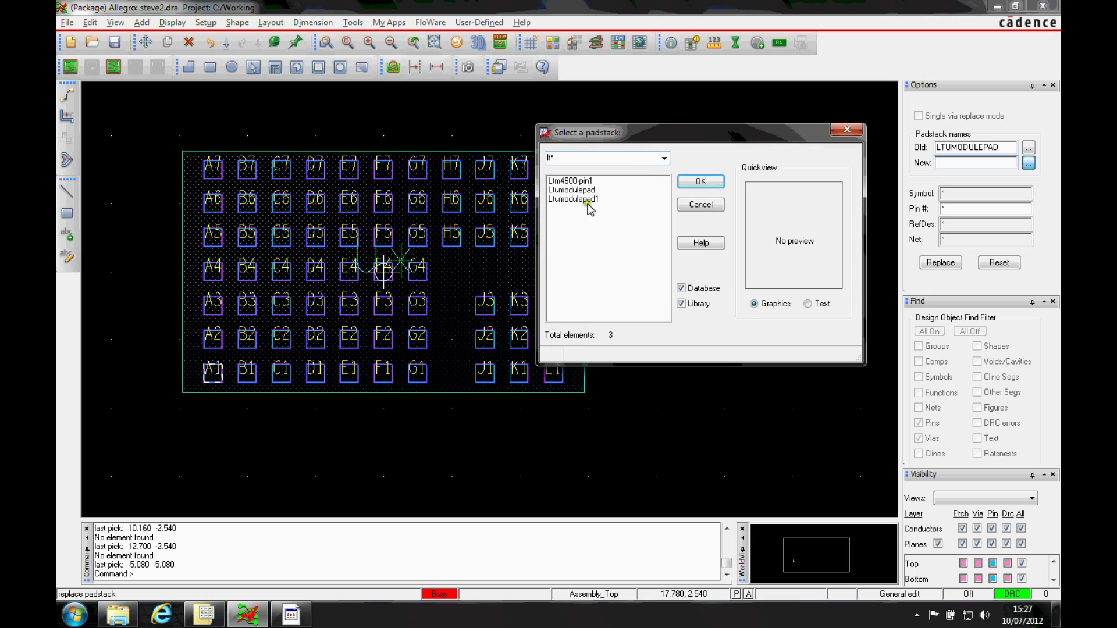
{"action": "left_click", "coordinate": [587, 200]}
{"action": "double_click", "coordinate": [588, 199]}
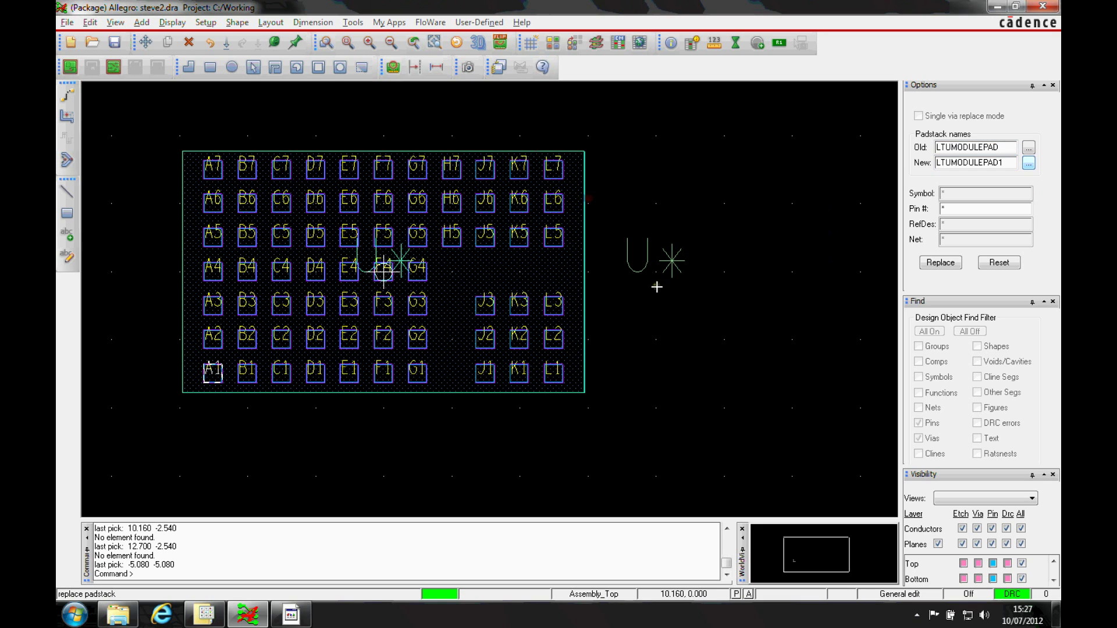
Apply the Ltumodulepad1 replacement to pin A1 only and end the command
{"action": "left_click", "coordinate": [948, 209]}
{"action": "left_click", "coordinate": [941, 262]}
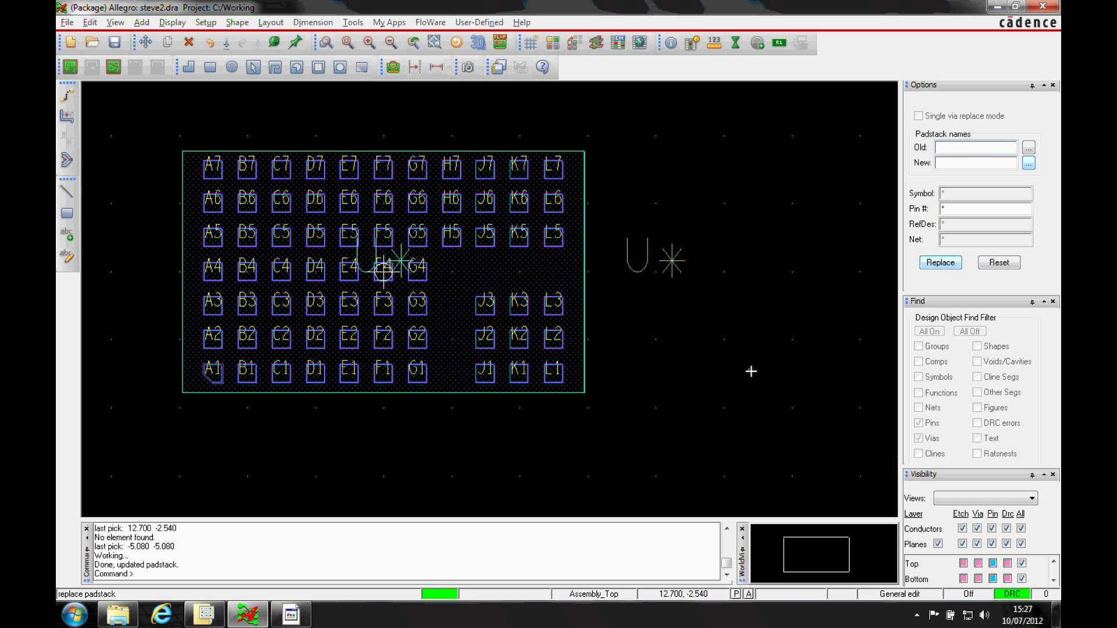
{"action": "right_click", "coordinate": [730, 371]}
{"action": "left_click", "coordinate": [754, 377]}
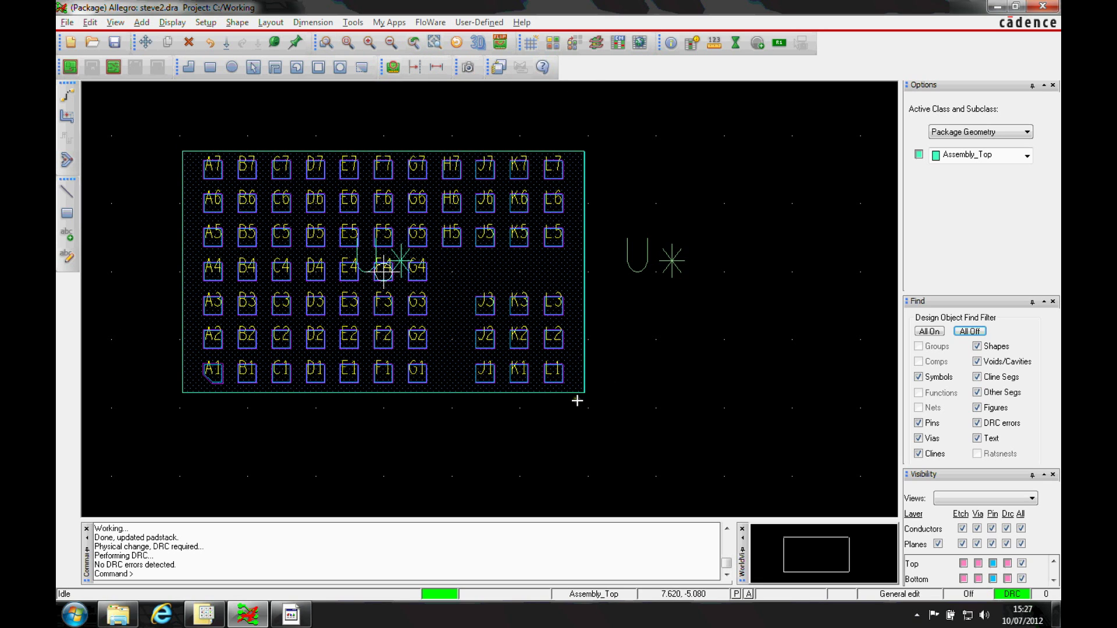
Give the Place_Bound_Top shape a maximum package height of 4.42 from the datasheet
{"action": "left_click", "coordinate": [205, 22]}
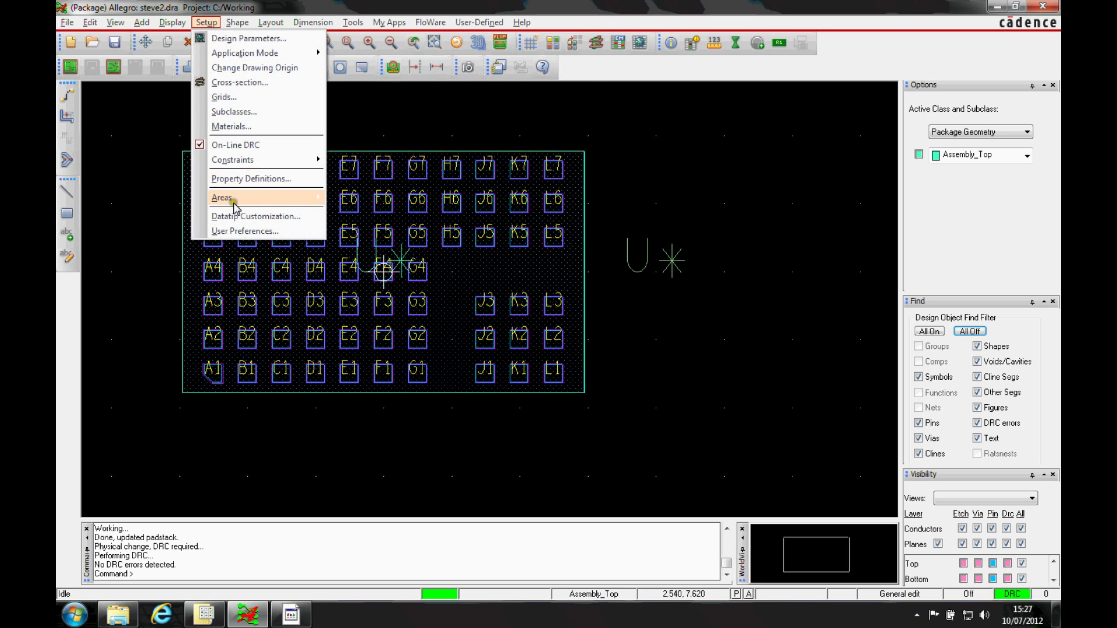
{"action": "mouse_move", "coordinate": [234, 204]}
{"action": "left_click", "coordinate": [372, 305]}
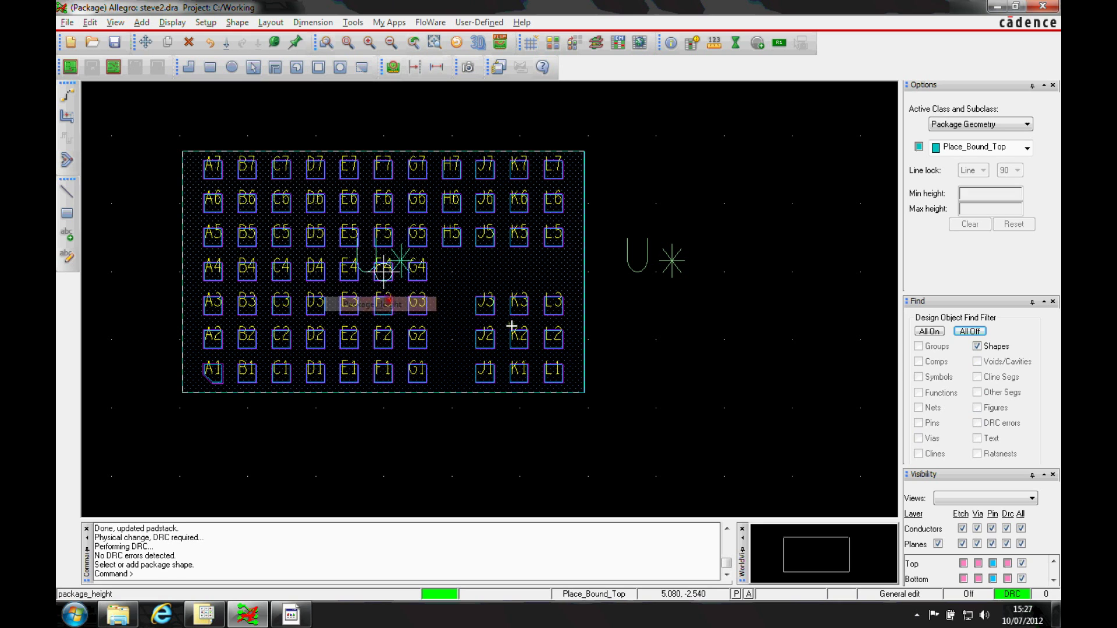
{"action": "left_click", "coordinate": [575, 291]}
{"action": "left_click", "coordinate": [971, 207]}
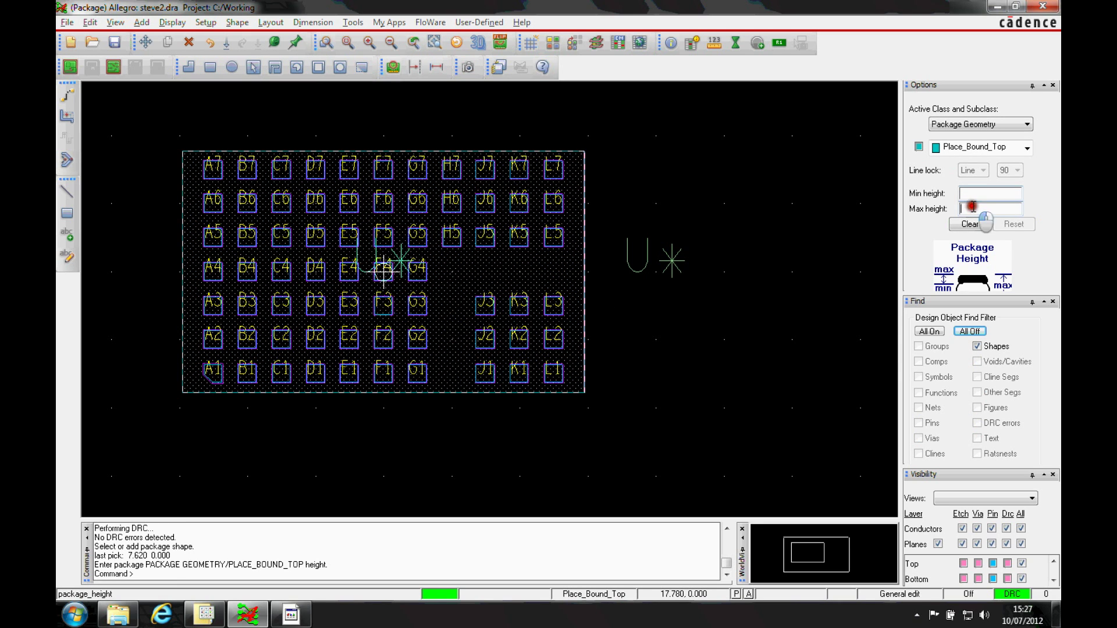
{"action": "left_click", "coordinate": [291, 614]}
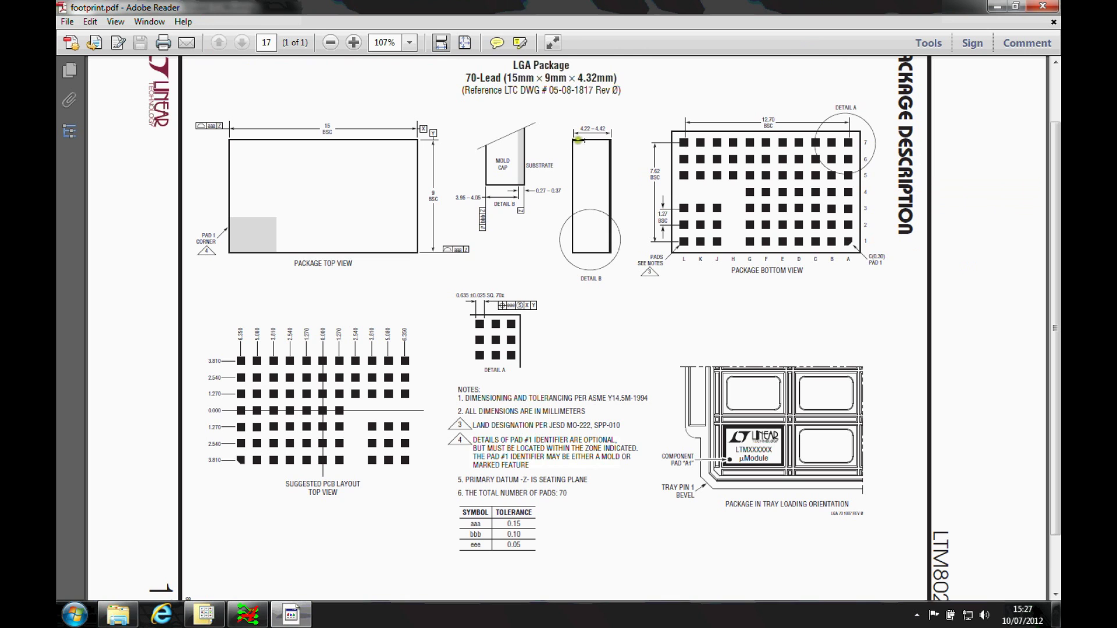
{"action": "left_click", "coordinate": [248, 614]}
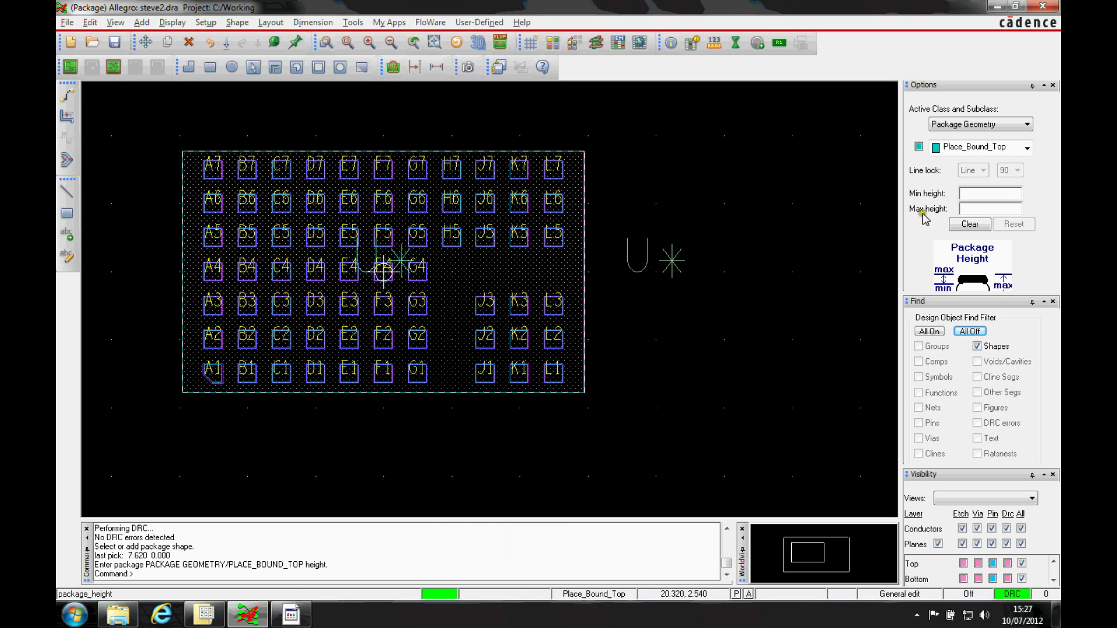
{"action": "left_click", "coordinate": [976, 196]}
{"action": "right_click", "coordinate": [605, 211]}
{"action": "left_click", "coordinate": [616, 214]}
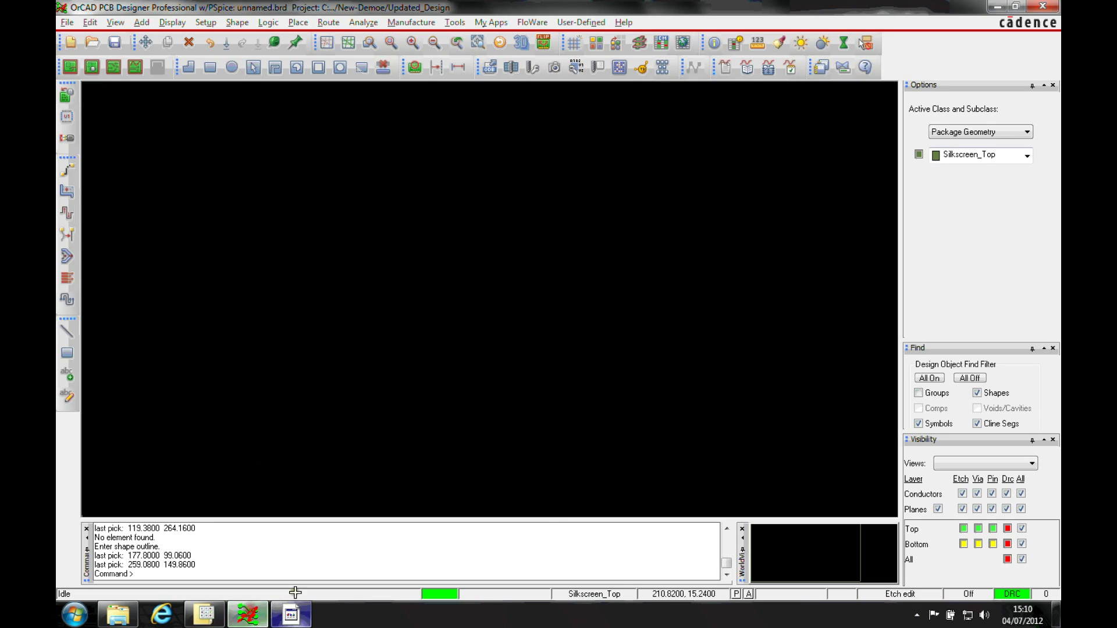
Start a new Package symbol drawing, discarding the unsaved board
{"action": "left_click", "coordinate": [64, 22]}
{"action": "left_click", "coordinate": [82, 40]}
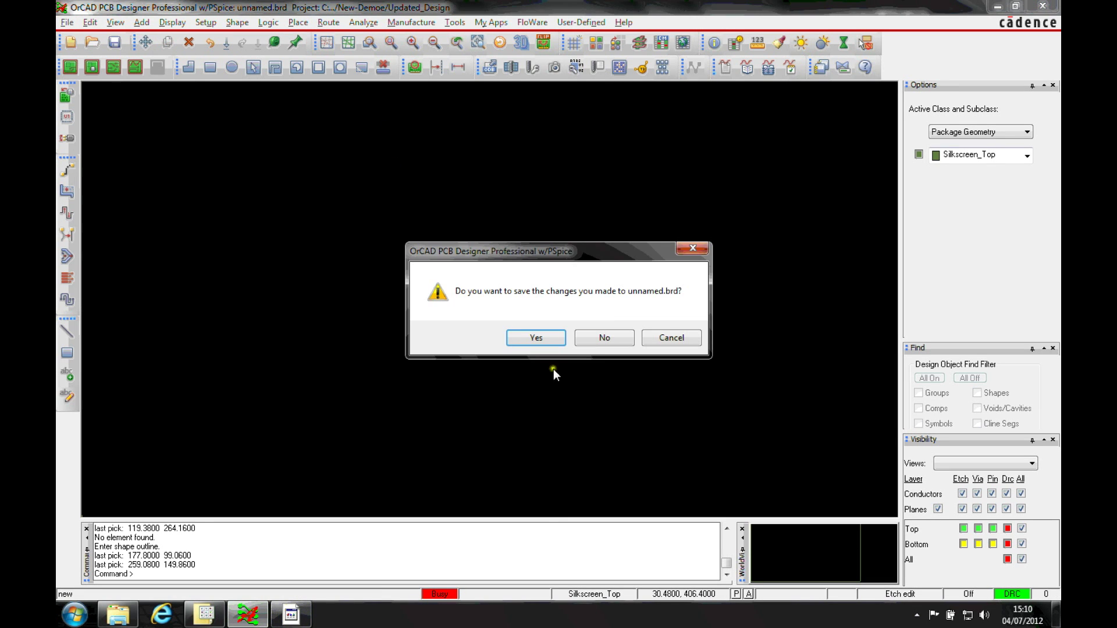
{"action": "left_click", "coordinate": [609, 333]}
{"action": "left_click", "coordinate": [574, 315]}
{"action": "left_click", "coordinate": [525, 356]}
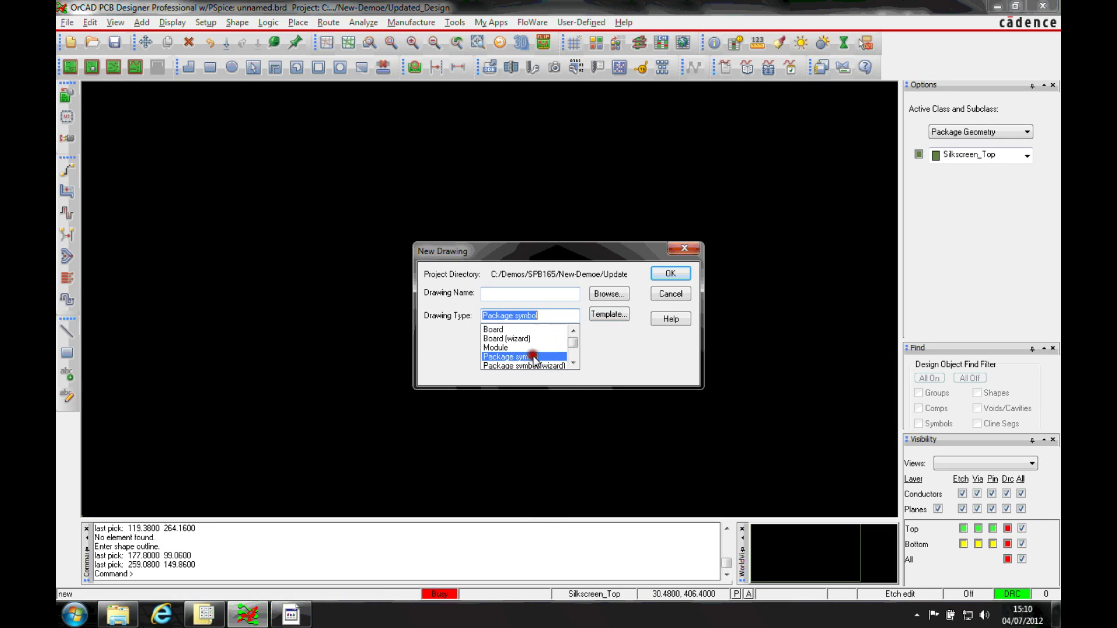
Name the drawing steve in C:/library/footprints and create it
{"action": "left_click", "coordinate": [607, 293]}
{"action": "left_click", "coordinate": [270, 111]}
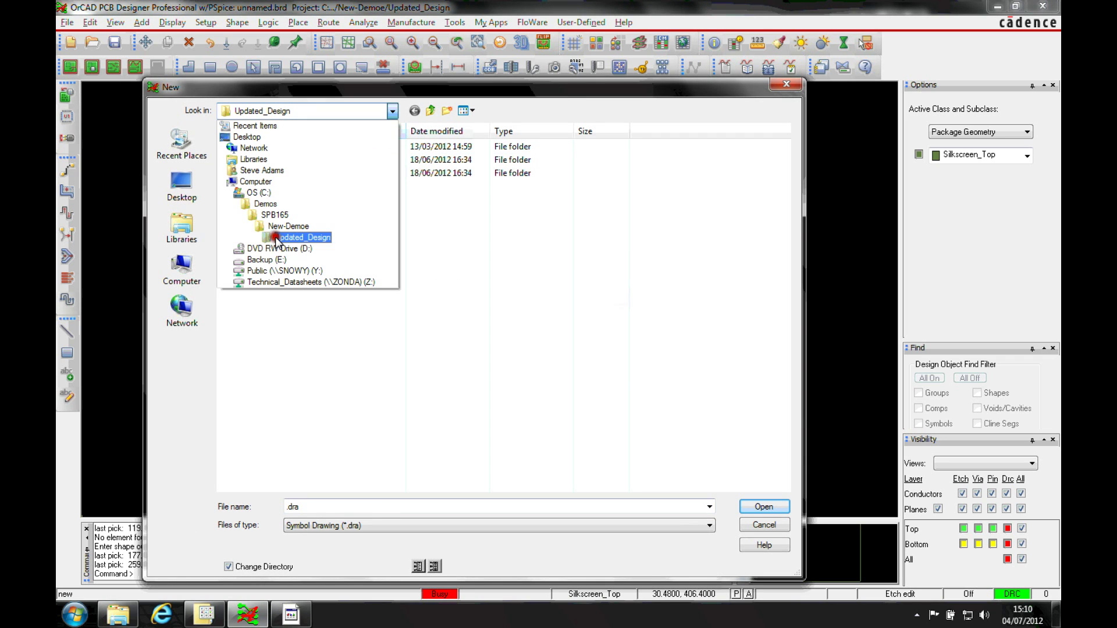
{"action": "left_click", "coordinate": [258, 192]}
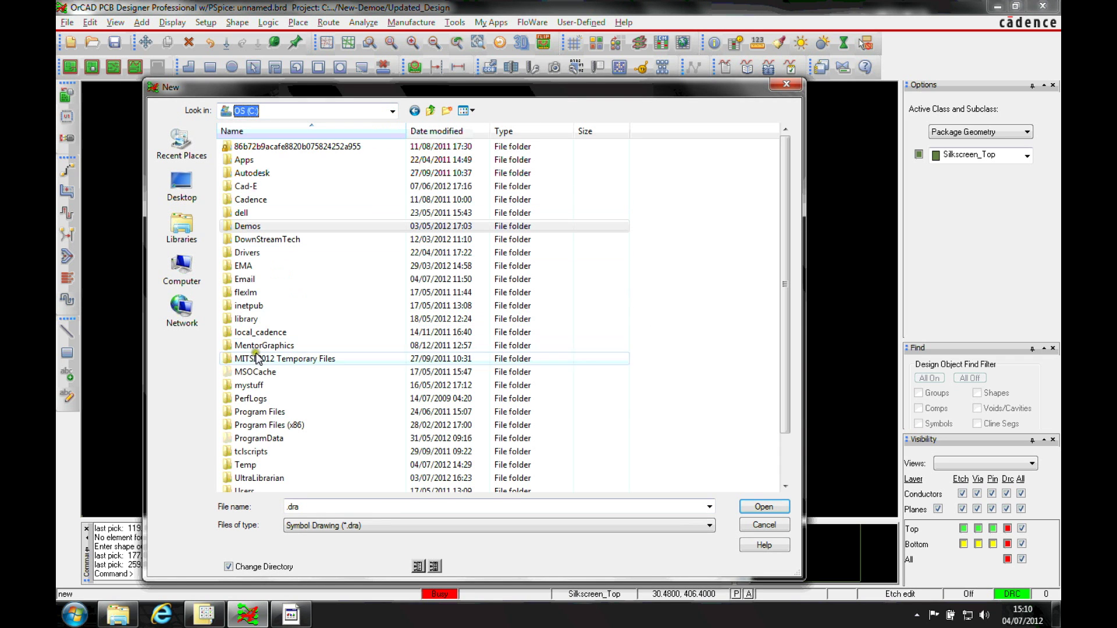
{"action": "double_click", "coordinate": [247, 320]}
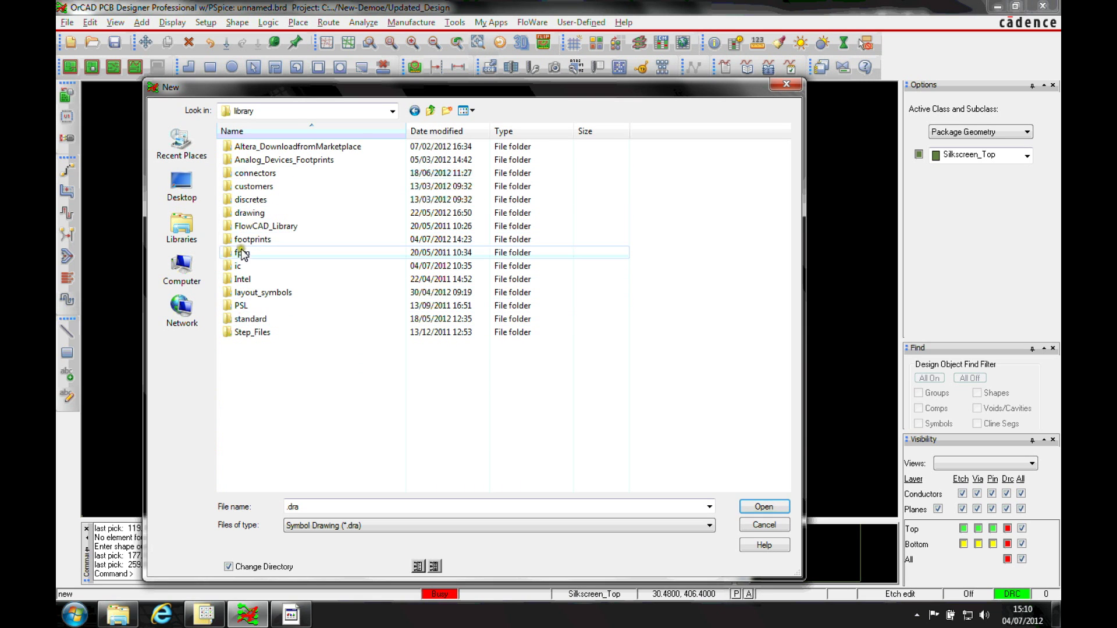
{"action": "double_click", "coordinate": [256, 239]}
{"action": "double_click", "coordinate": [358, 507]}
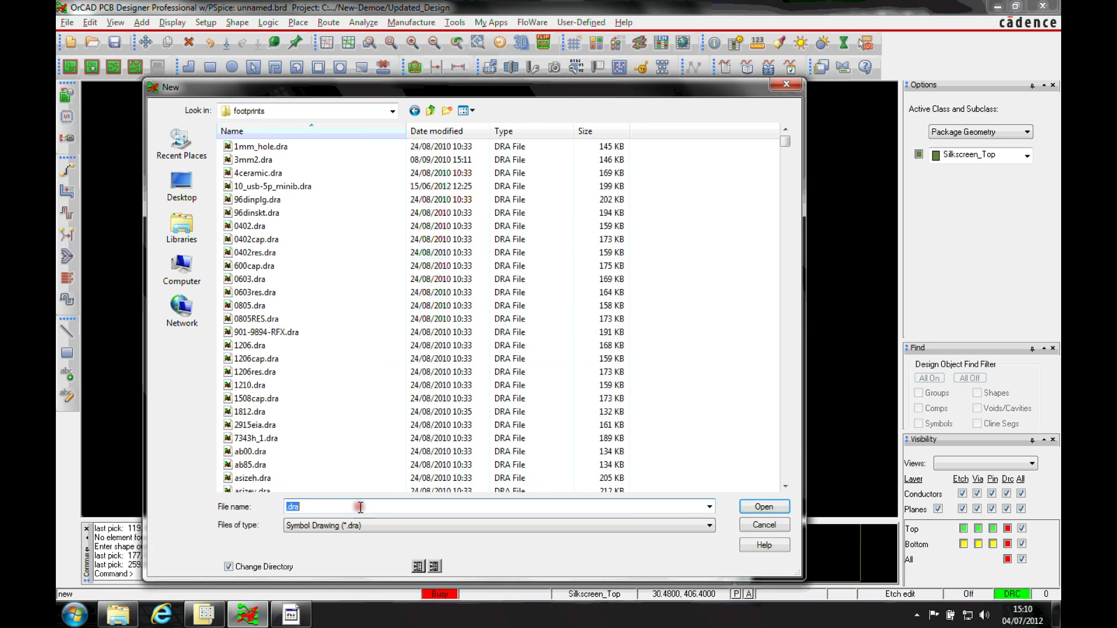
{"action": "type", "text": "steve"}
{"action": "key", "text": "Return"}
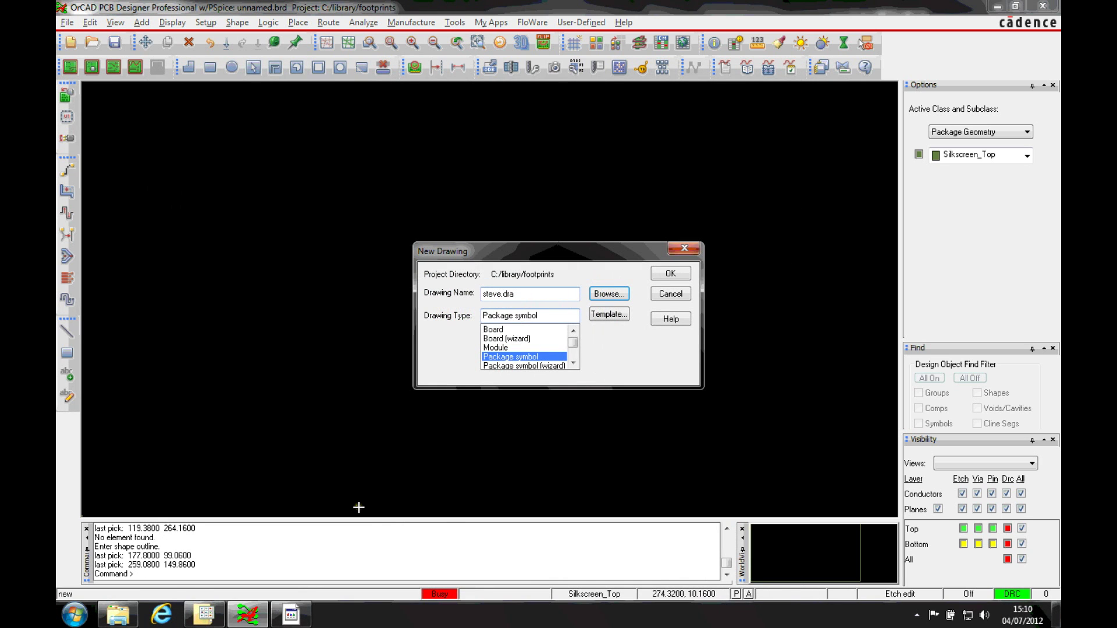
{"action": "left_click", "coordinate": [664, 280]}
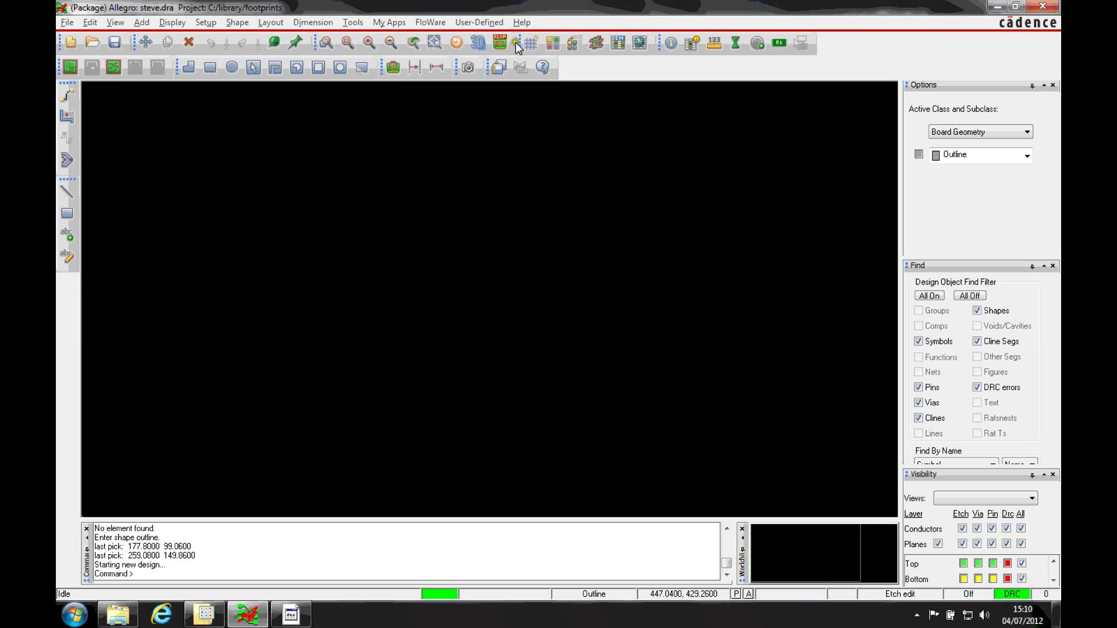
Colour the Drawing_Origin subclass white
{"action": "left_click", "coordinate": [516, 44]}
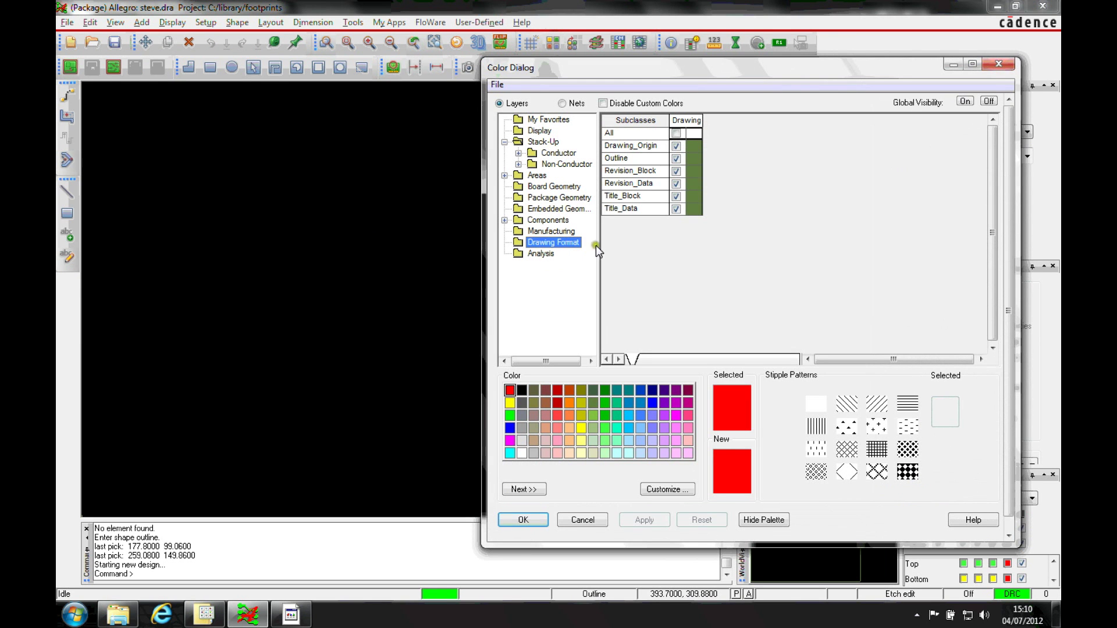
{"action": "left_click", "coordinate": [521, 453]}
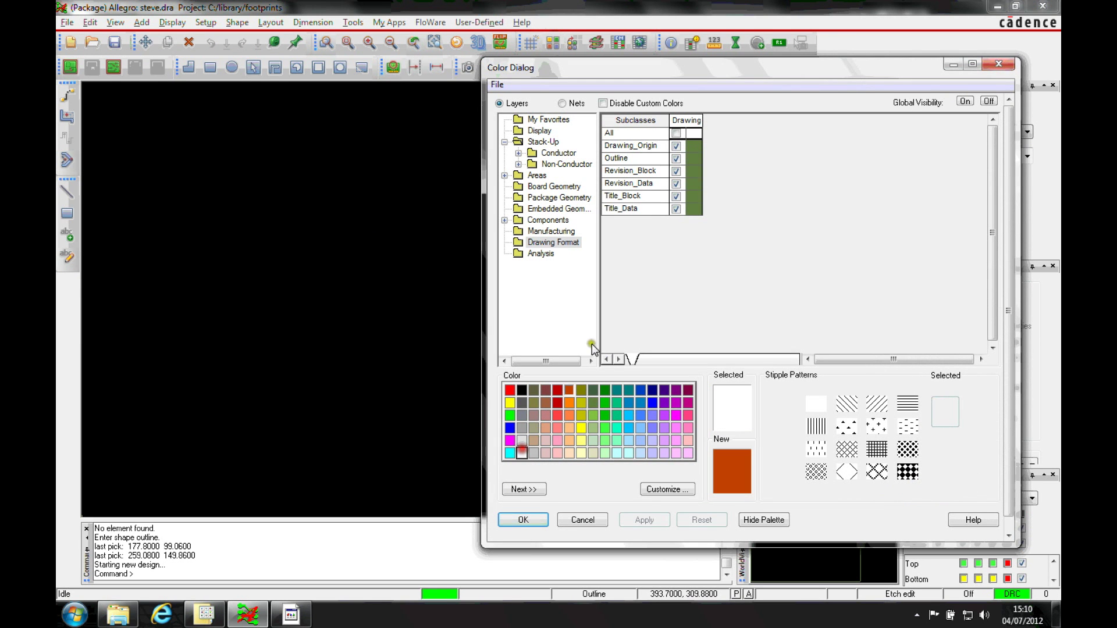
{"action": "left_click", "coordinate": [693, 147]}
{"action": "left_click", "coordinate": [644, 520]}
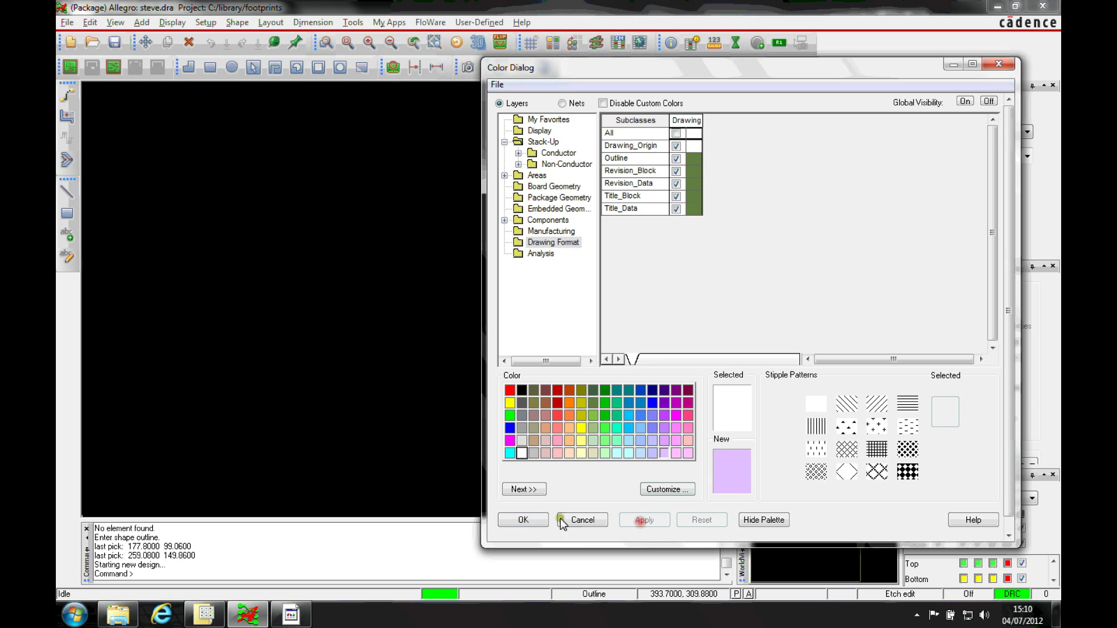
{"action": "left_click", "coordinate": [522, 519]}
Move the drawing origin to the picked point and zoom in around it
{"action": "left_click", "coordinate": [205, 23]}
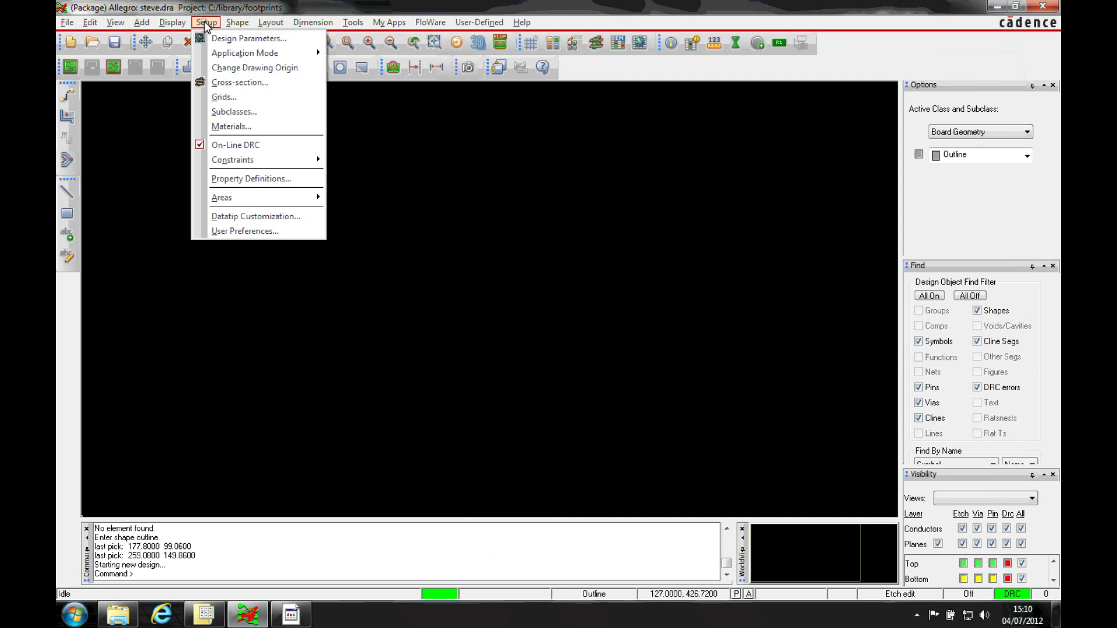
{"action": "left_click", "coordinate": [233, 68]}
{"action": "left_click", "coordinate": [223, 380]}
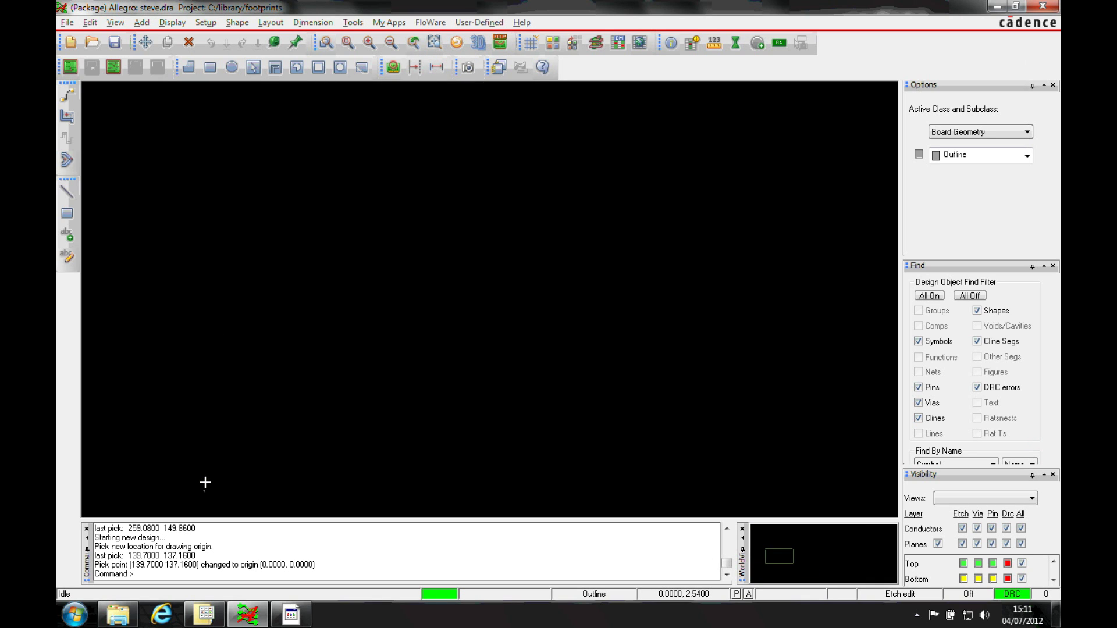
{"action": "scroll", "coordinate": [205, 483], "scroll_direction": "down", "scroll_amount": 1}
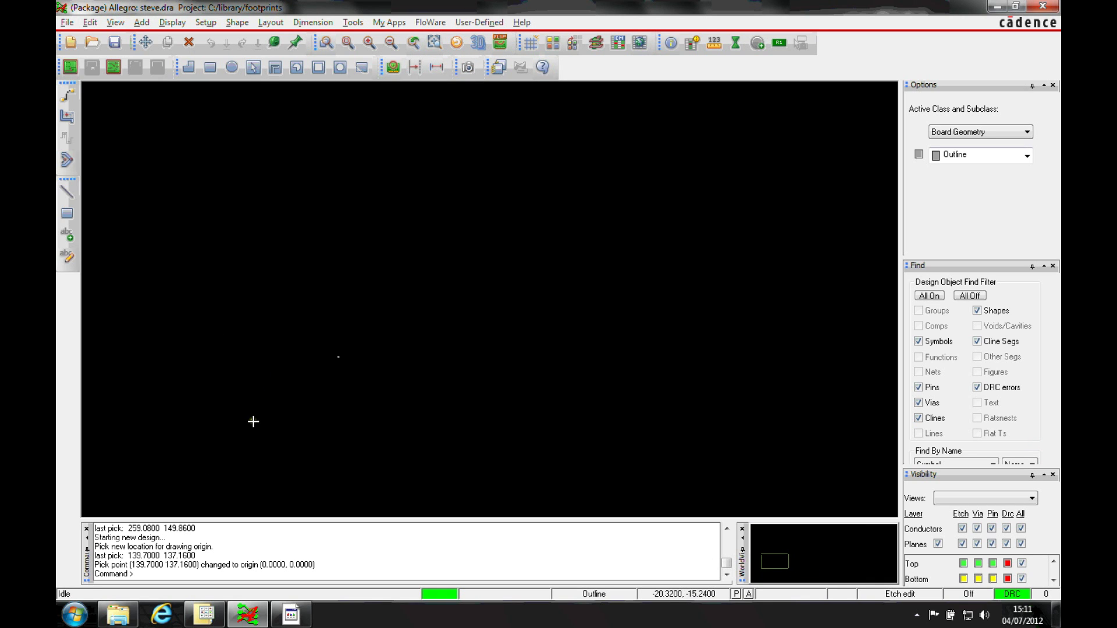
{"action": "middle_click_drag", "start_coordinate": [252, 418], "coordinate": [427, 285]}
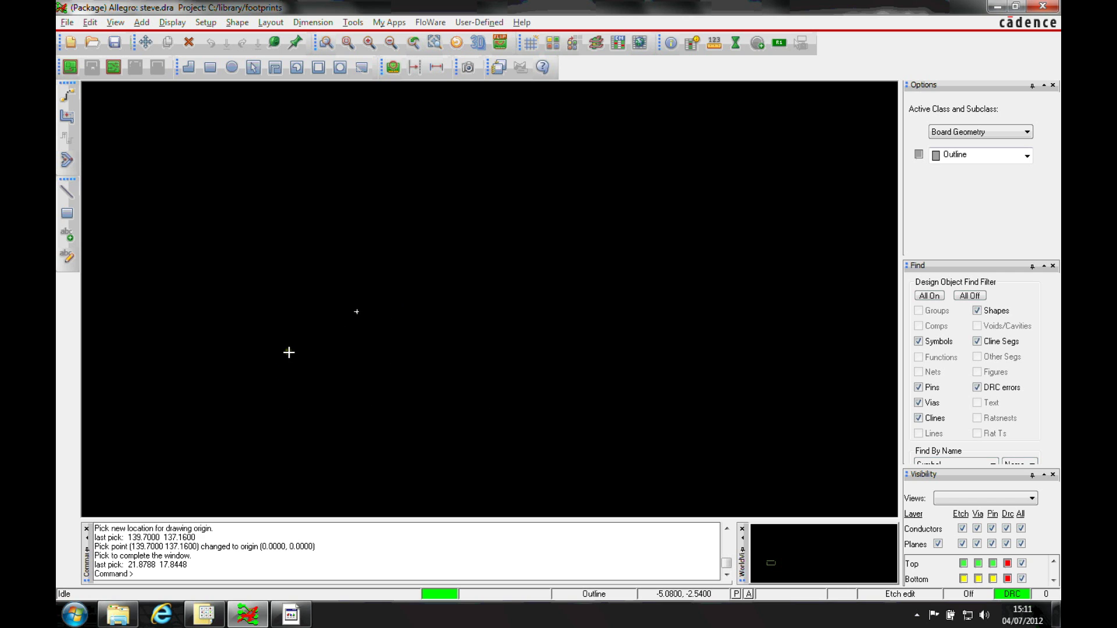
{"action": "middle_click_drag", "start_coordinate": [289, 351], "coordinate": [469, 252]}
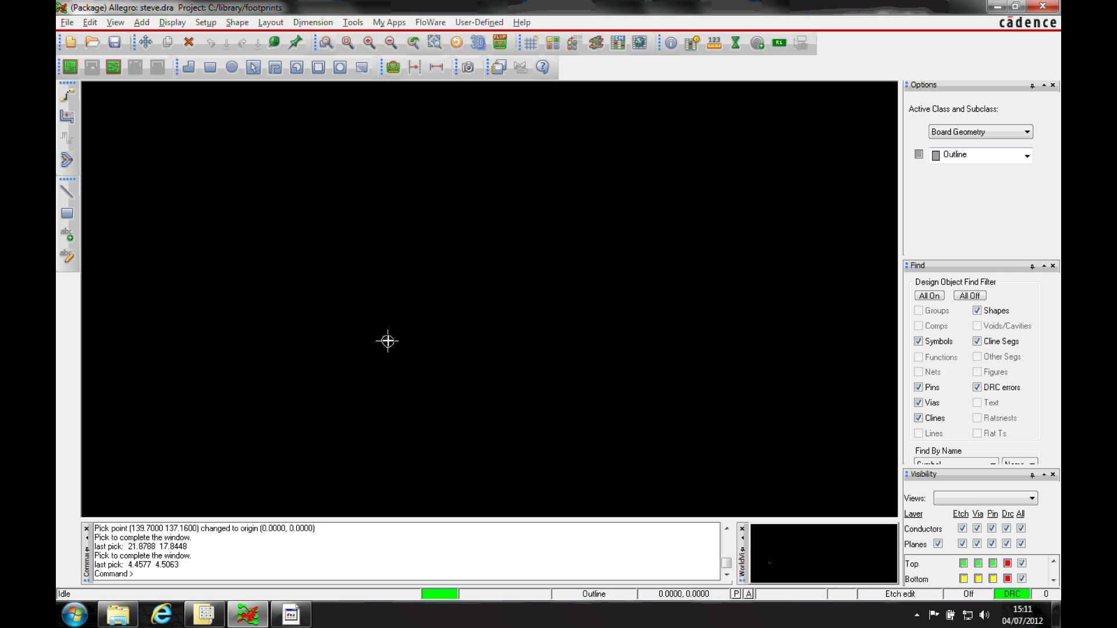
{"action": "key", "text": "alt+Tab"}
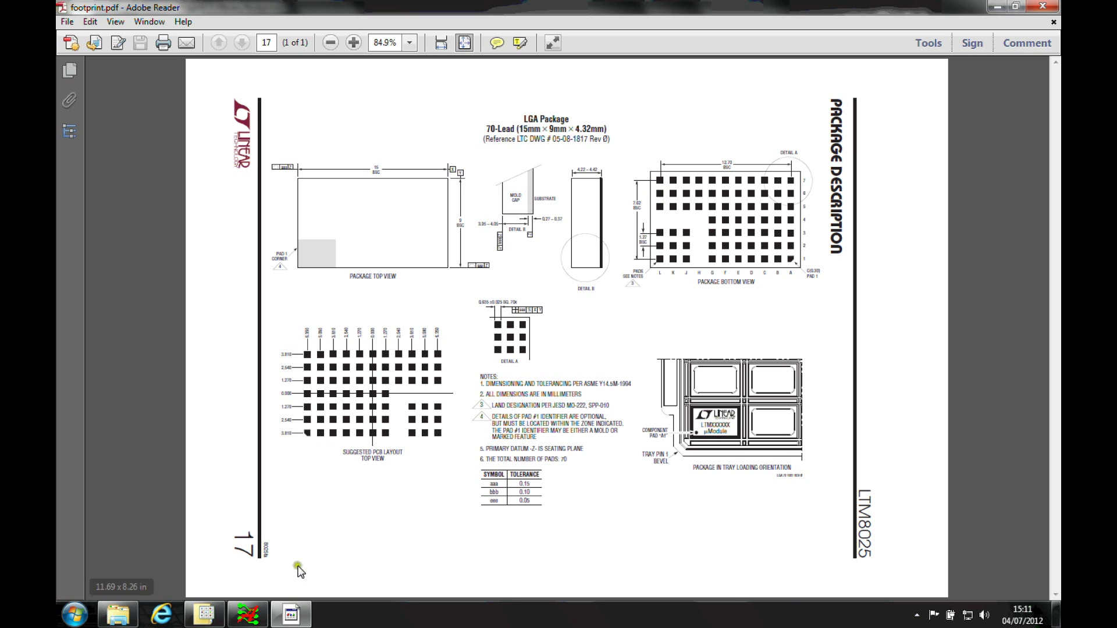
{"action": "left_click", "coordinate": [412, 43]}
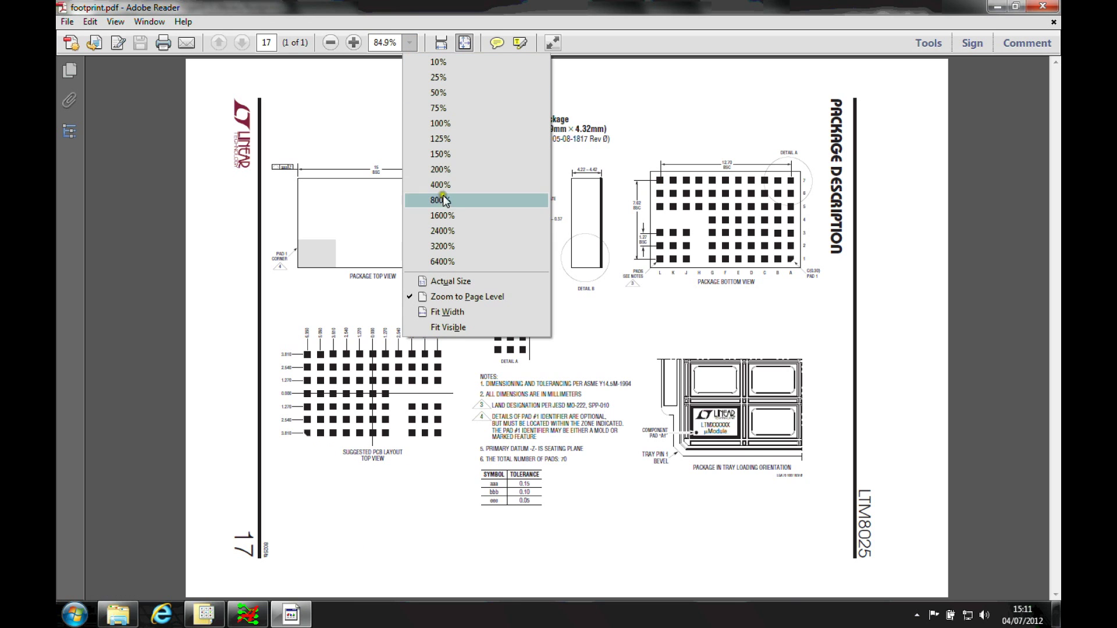
{"action": "left_click", "coordinate": [443, 155]}
{"action": "scroll", "coordinate": [424, 386], "scroll_direction": "down", "scroll_amount": 8}
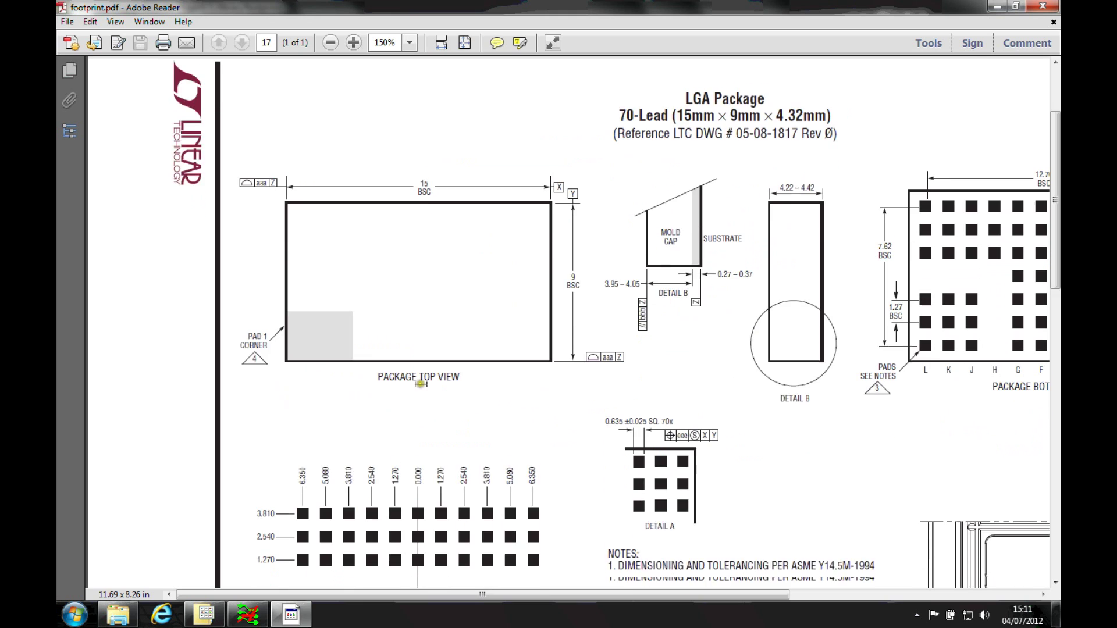
{"action": "scroll", "coordinate": [424, 385], "scroll_direction": "down", "scroll_amount": 2}
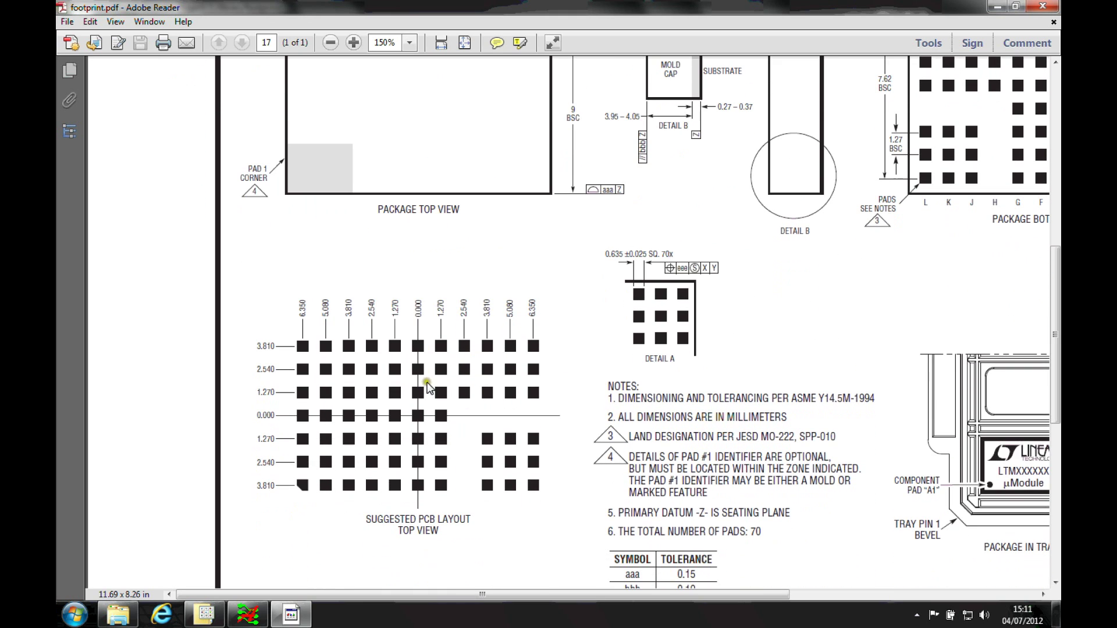
{"action": "left_click", "coordinate": [289, 617]}
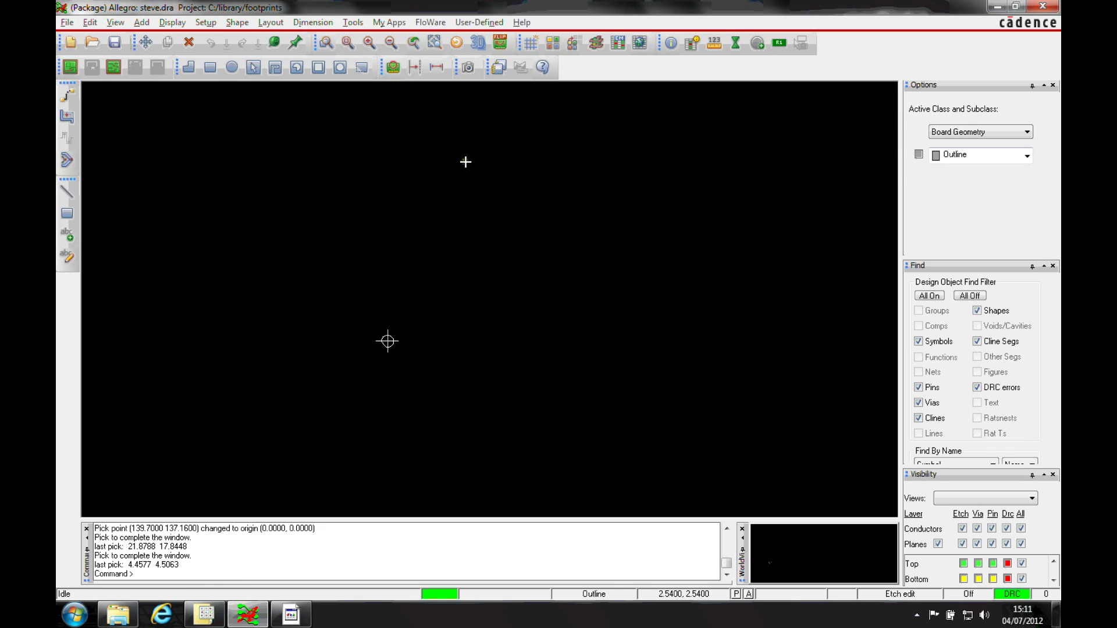
Begin adding pins with the padstack set to Ltumodulepad1
{"action": "left_click", "coordinate": [272, 24]}
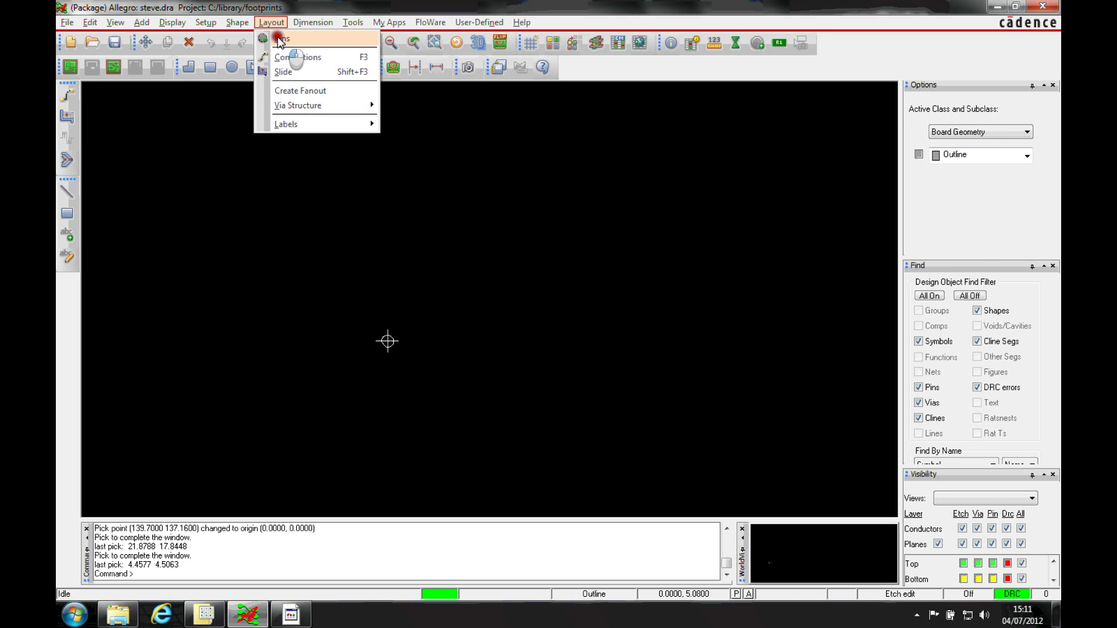
{"action": "left_click", "coordinate": [283, 38]}
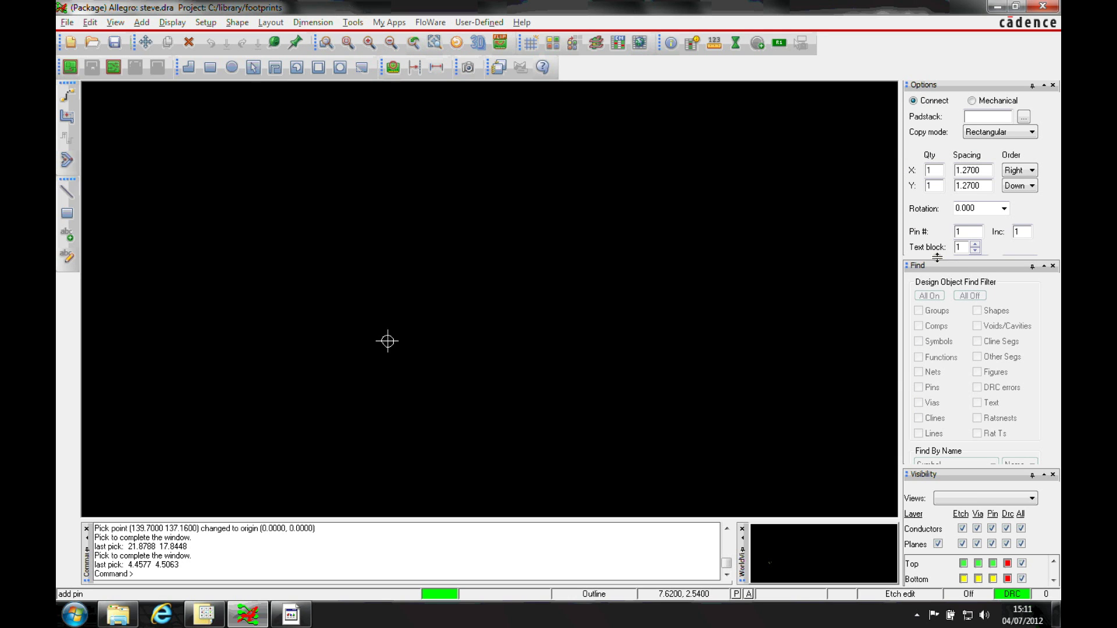
{"action": "left_click_drag", "start_coordinate": [937, 257], "coordinate": [936, 379]}
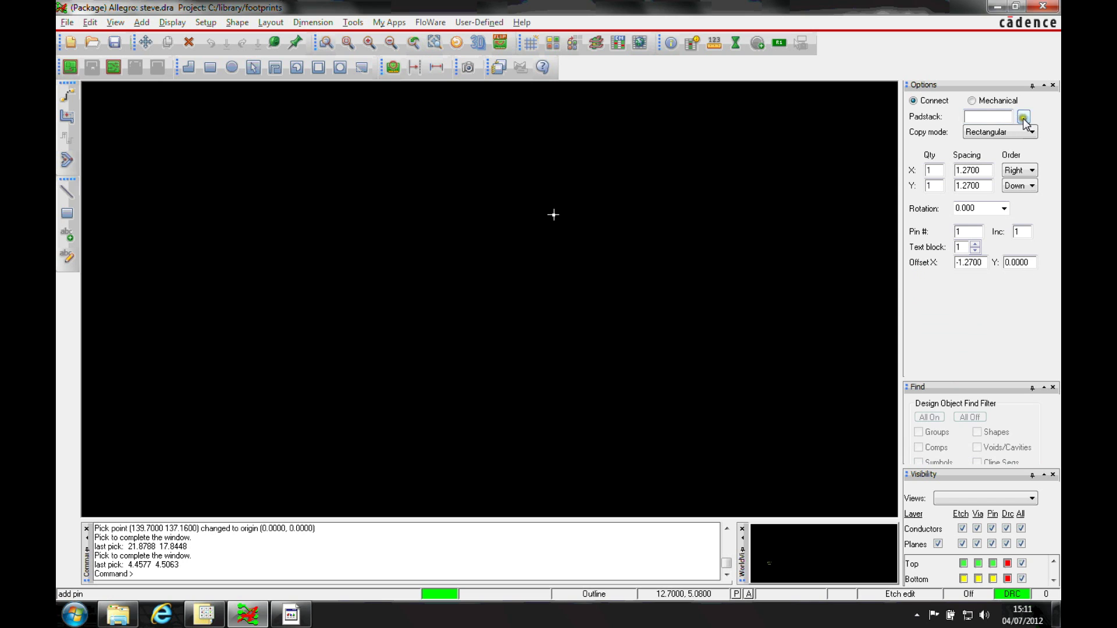
{"action": "left_click", "coordinate": [1023, 118]}
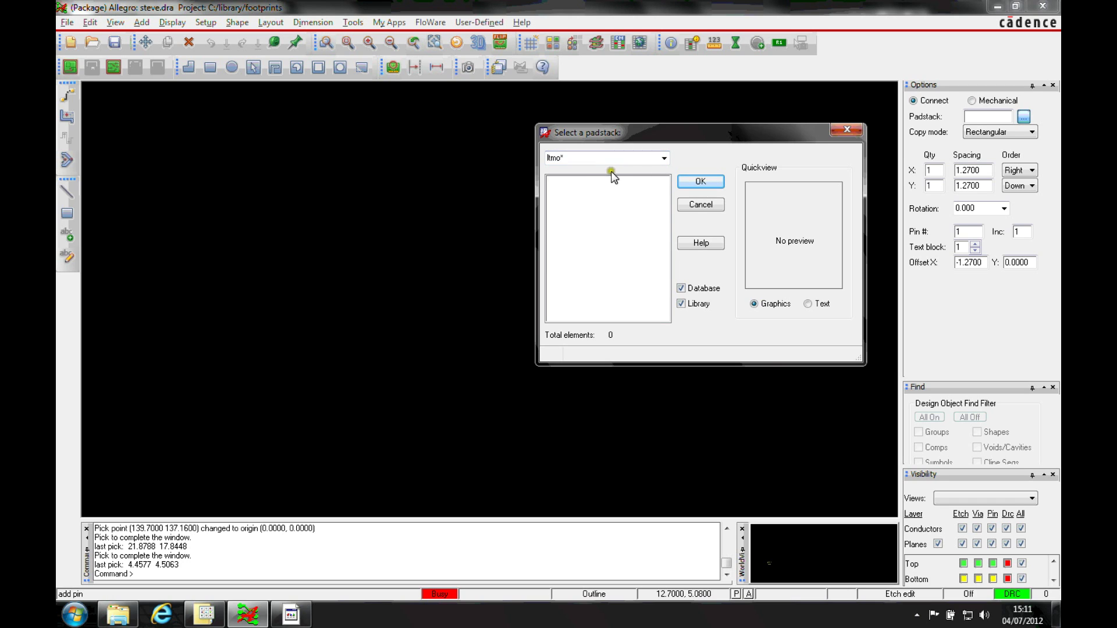
{"action": "double_click", "coordinate": [571, 157]}
{"action": "left_click", "coordinate": [581, 162]}
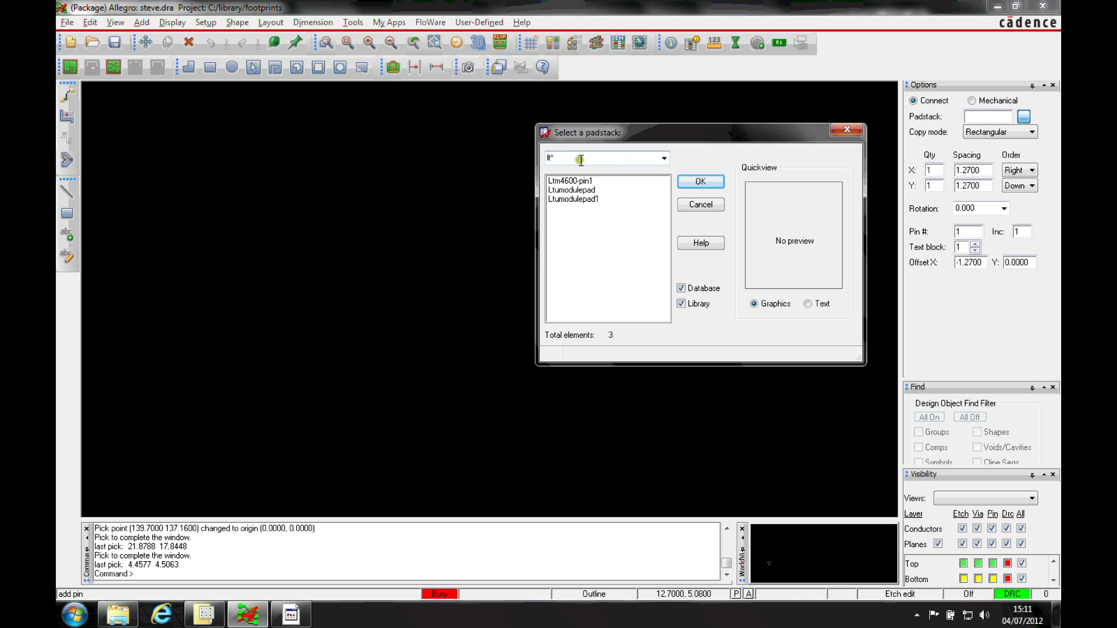
{"action": "left_click", "coordinate": [580, 199]}
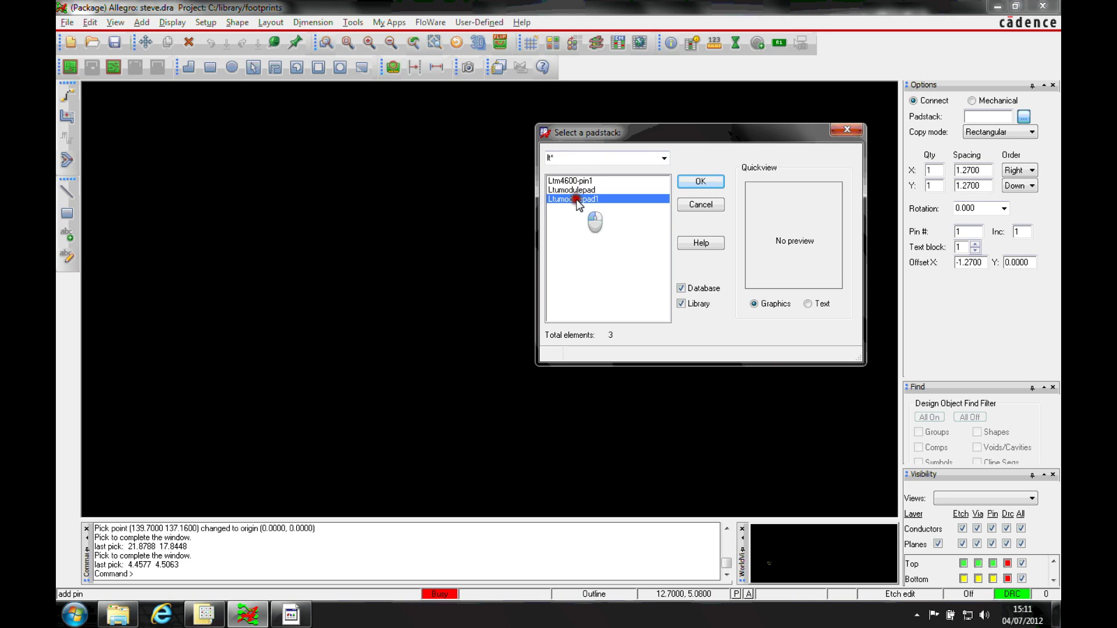
{"action": "left_click", "coordinate": [701, 182]}
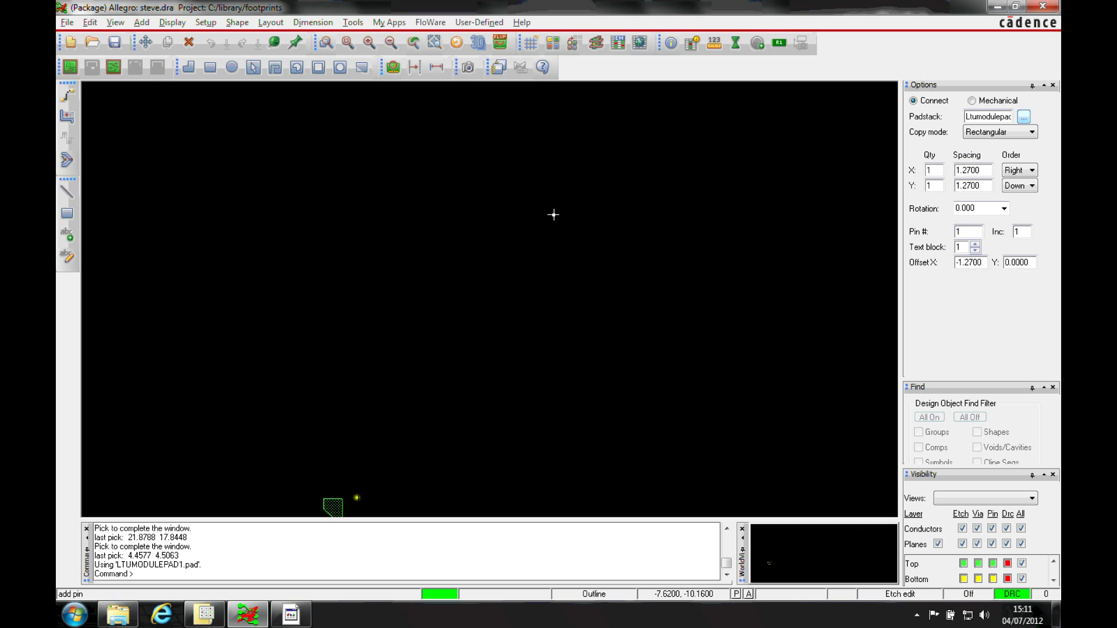
Check the datasheet pad positions, then place pin 1 at -6.35, -3.81
{"action": "left_click", "coordinate": [291, 615]}
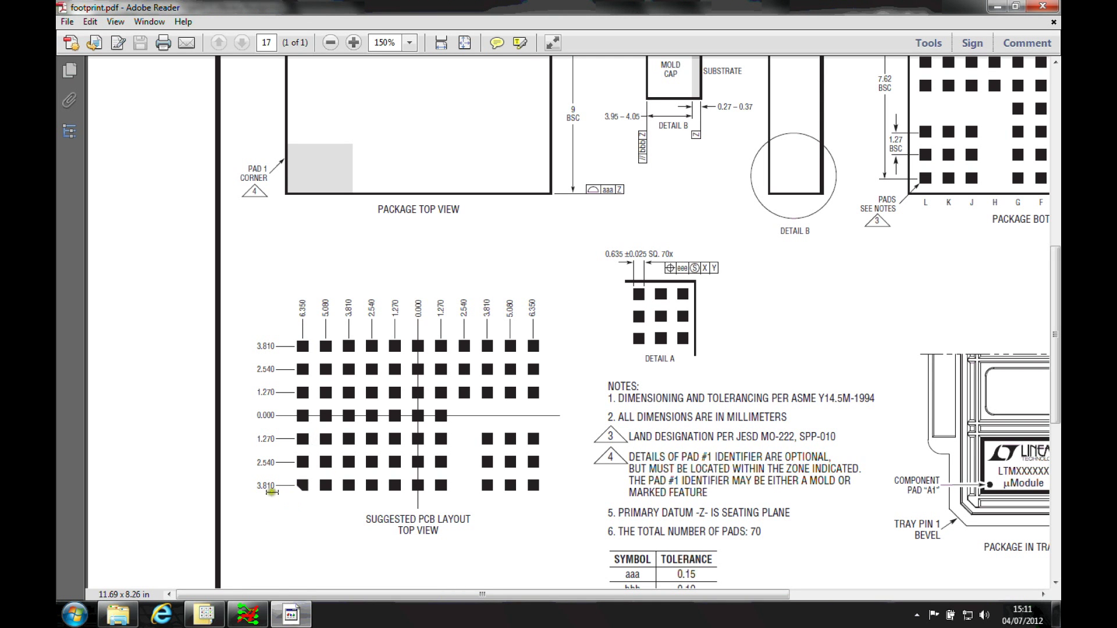
{"action": "left_click", "coordinate": [249, 615]}
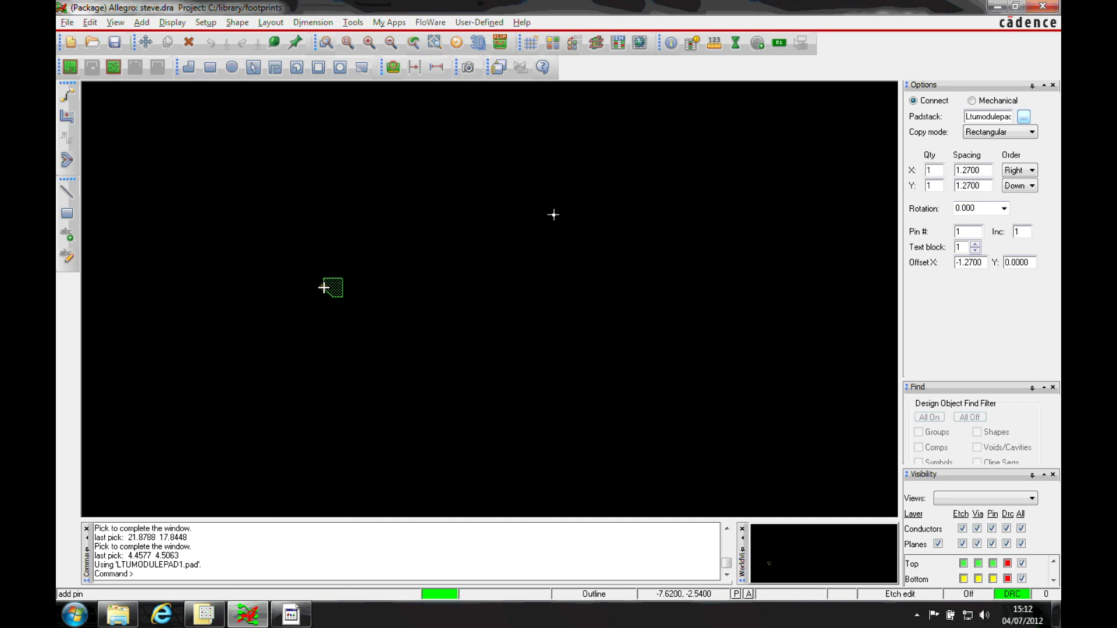
{"action": "left_click", "coordinate": [228, 565]}
{"action": "type", "text": "X"}
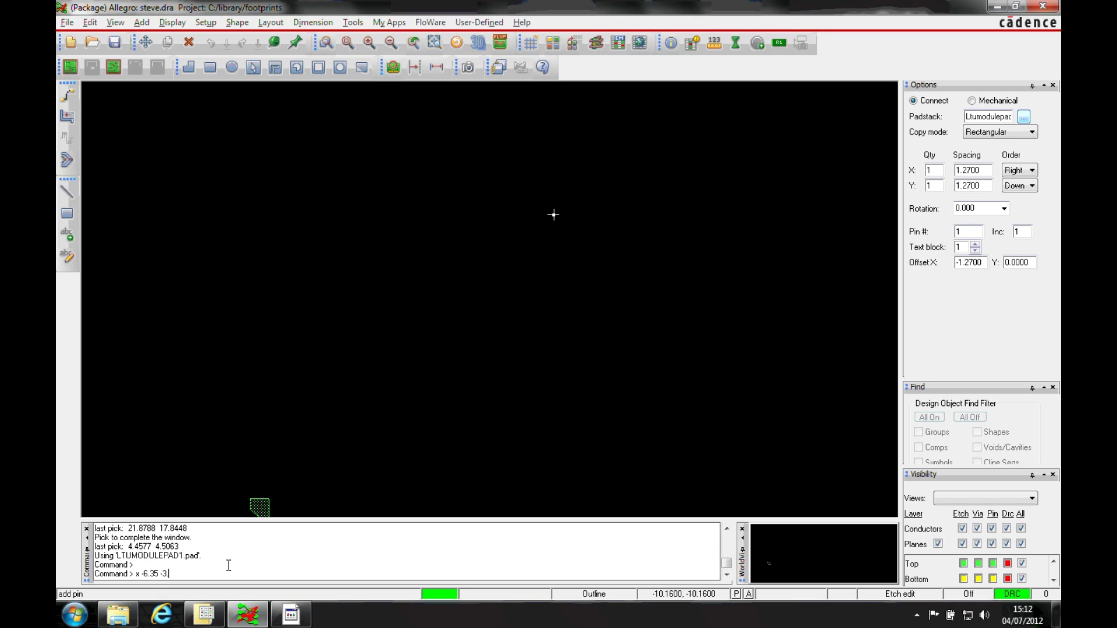
{"action": "key", "text": "Return"}
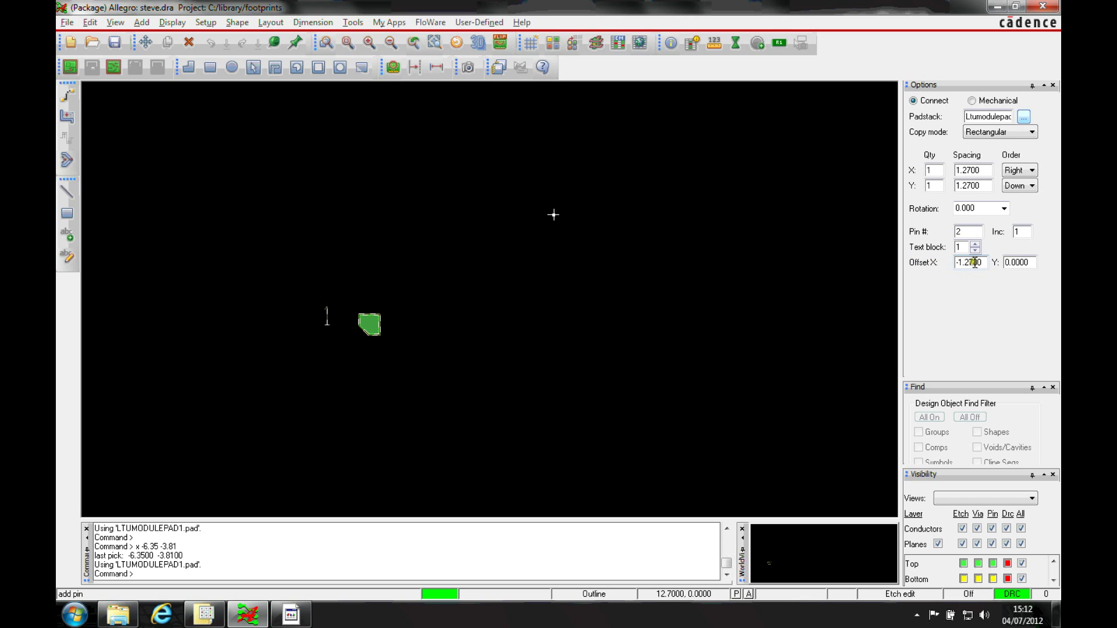
Undo the placed pin, then set pin number A1 with label offset X -0.3000
{"action": "right_click", "coordinate": [442, 317]}
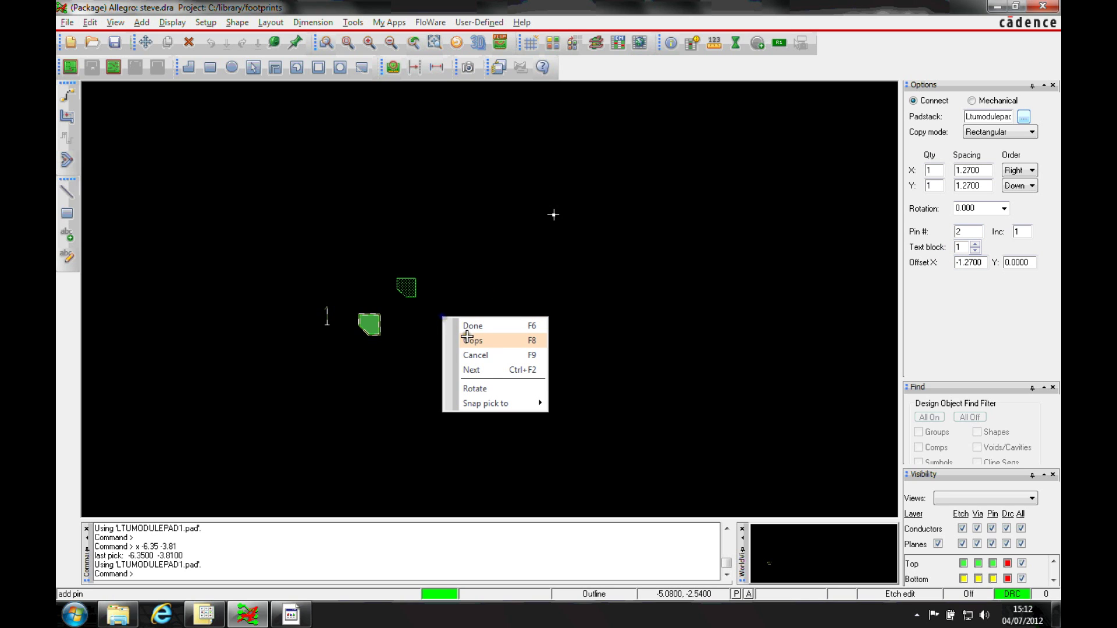
{"action": "left_click", "coordinate": [469, 340]}
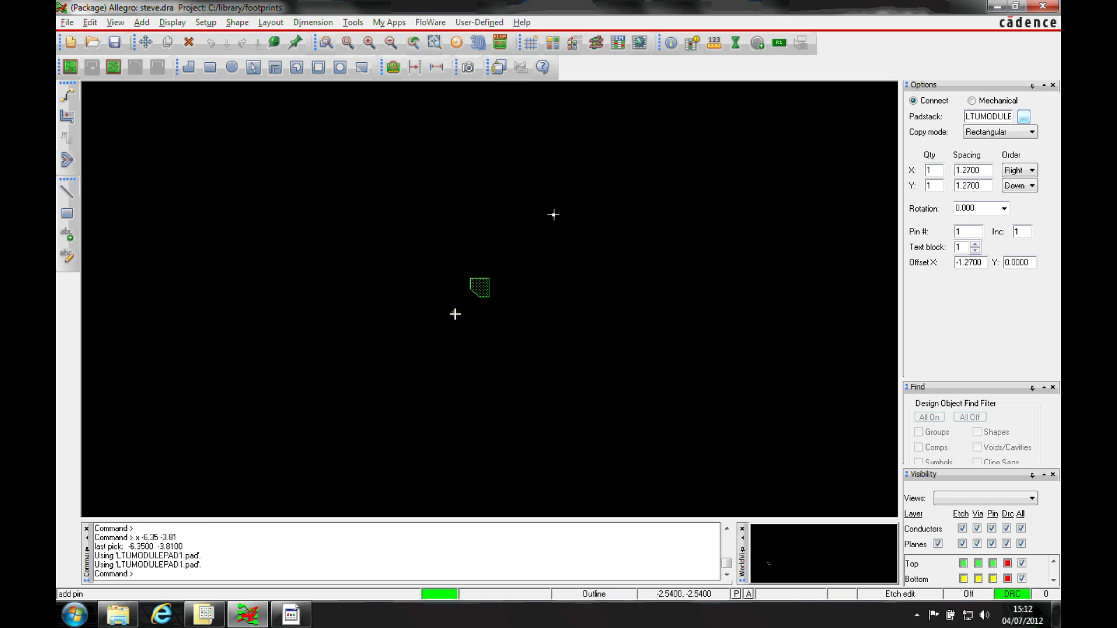
{"action": "double_click", "coordinate": [967, 232]}
{"action": "type", "text": "A1"}
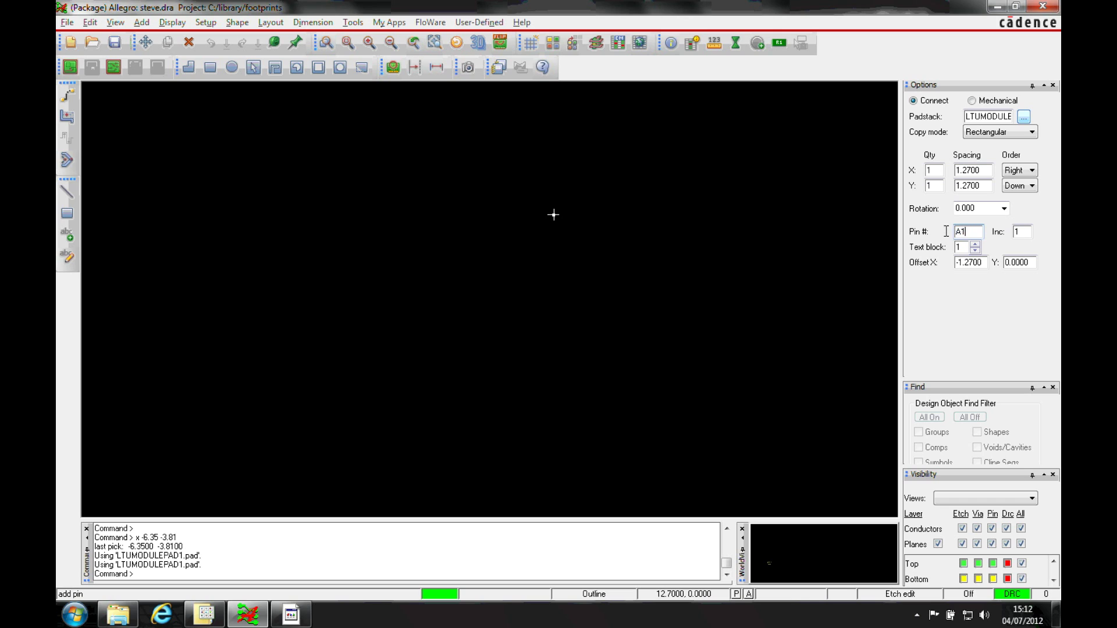
{"action": "left_click_drag", "start_coordinate": [984, 262], "coordinate": [937, 264]}
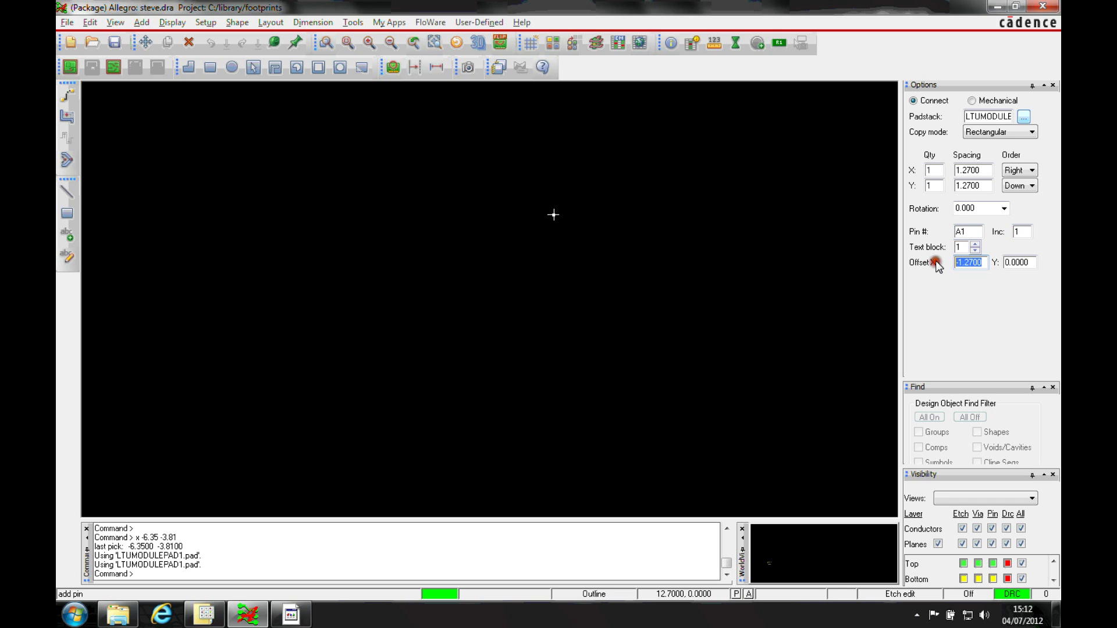
{"action": "key", "text": "BackSpace"}
{"action": "type", "text": "-0.3000"}
{"action": "key", "text": "Tab"}
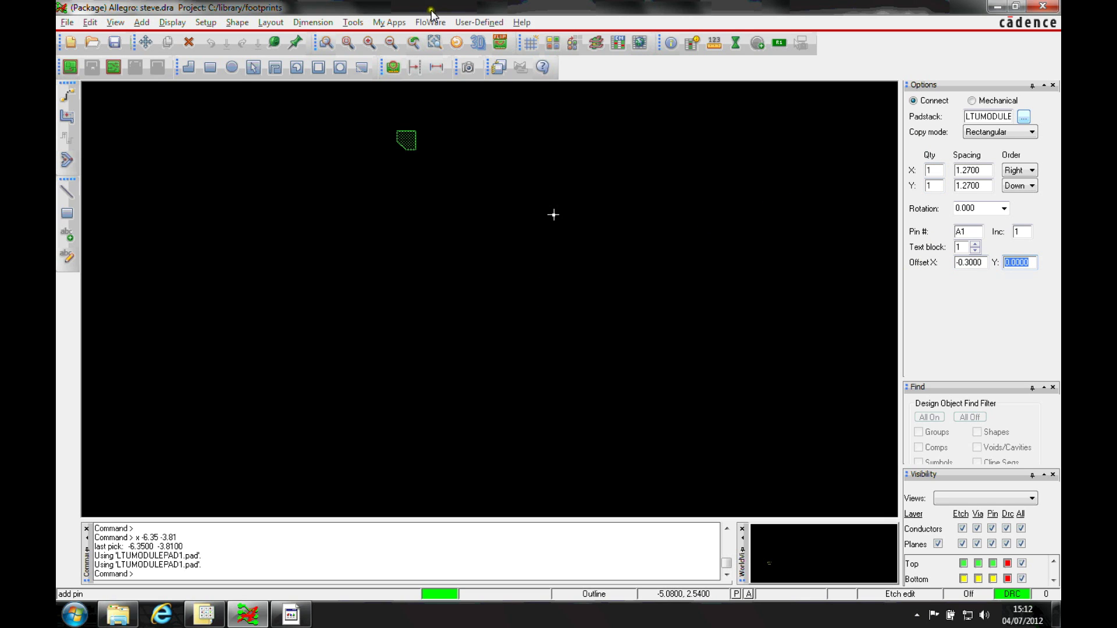
Place pin A1 at -6.35, -3.81
{"action": "left_click", "coordinate": [247, 572]}
{"action": "type", "text": "x "}
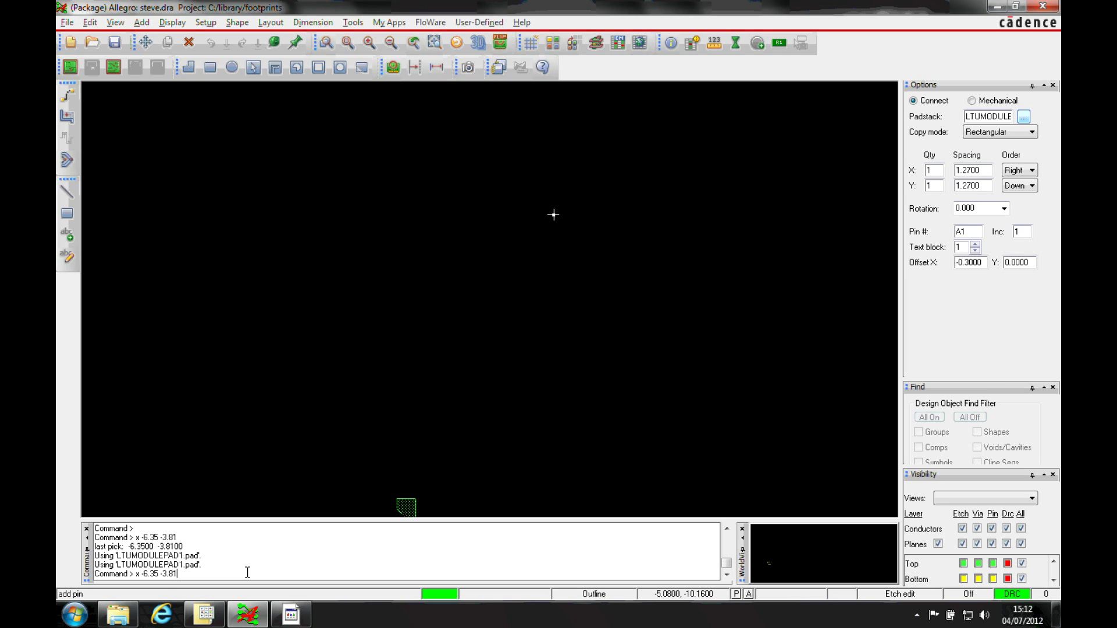
{"action": "type", "text": "-6.35 -3.81"}
{"action": "key", "text": "Return"}
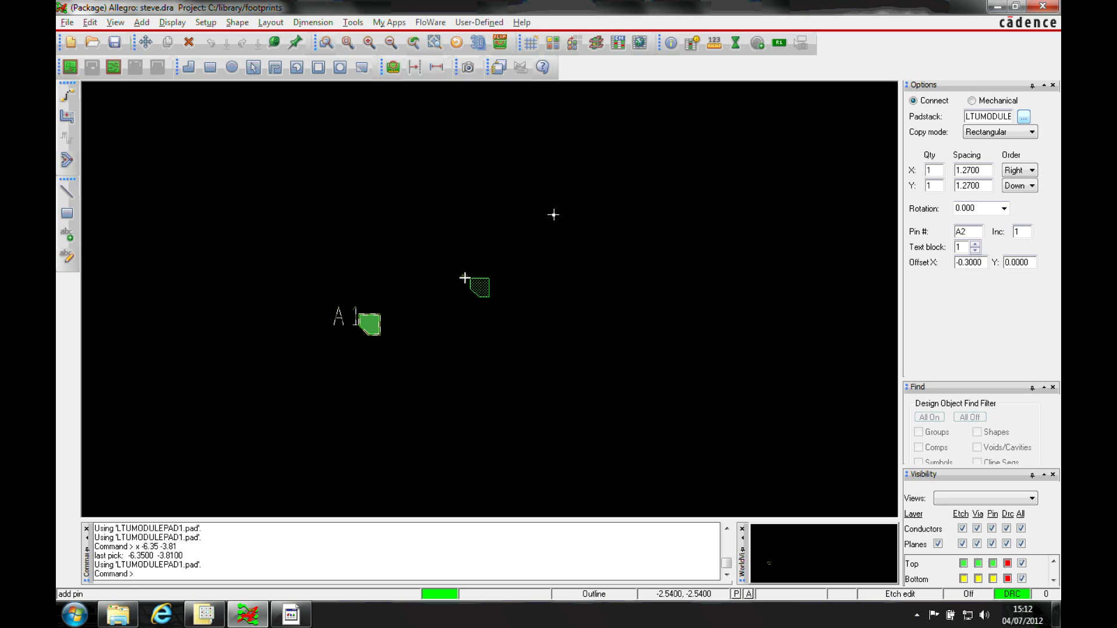
Filter padstacks by ltmo* and pick Ltumodulepad for the remaining pins, then review the datasheet
{"action": "right_click", "coordinate": [464, 278]}
{"action": "left_click", "coordinate": [495, 333]}
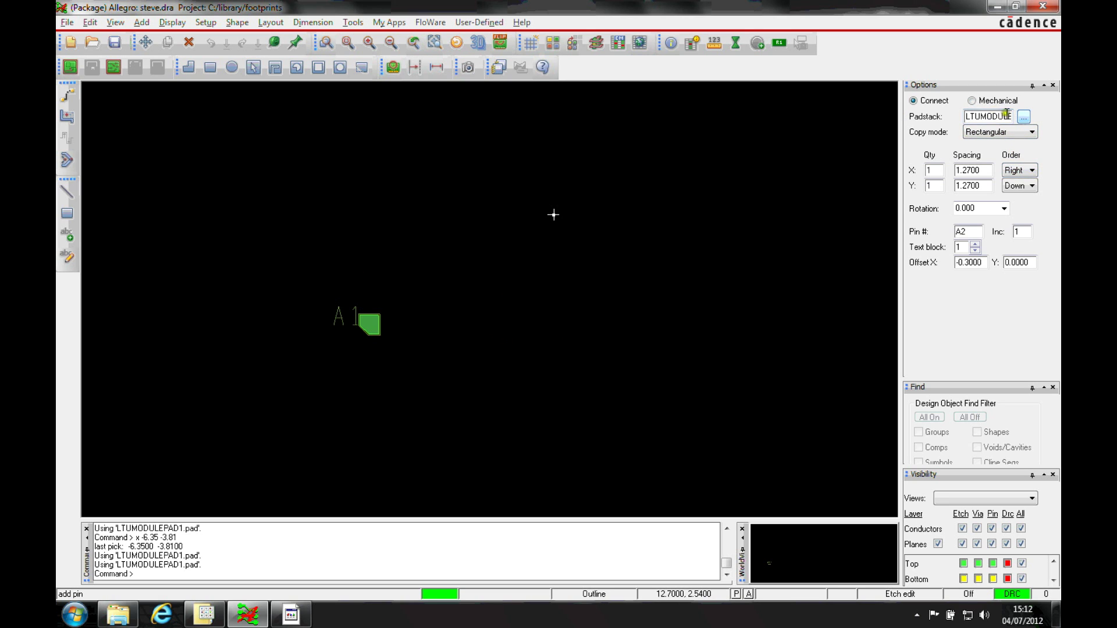
{"action": "left_click", "coordinate": [1023, 116]}
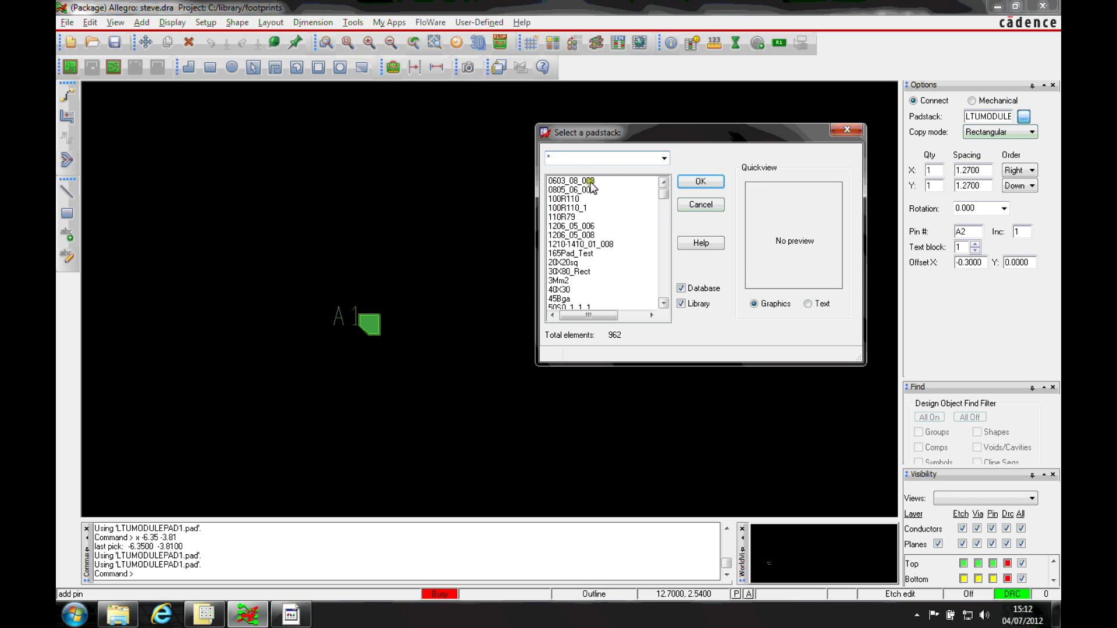
{"action": "left_click", "coordinate": [664, 158]}
{"action": "left_click", "coordinate": [601, 180]}
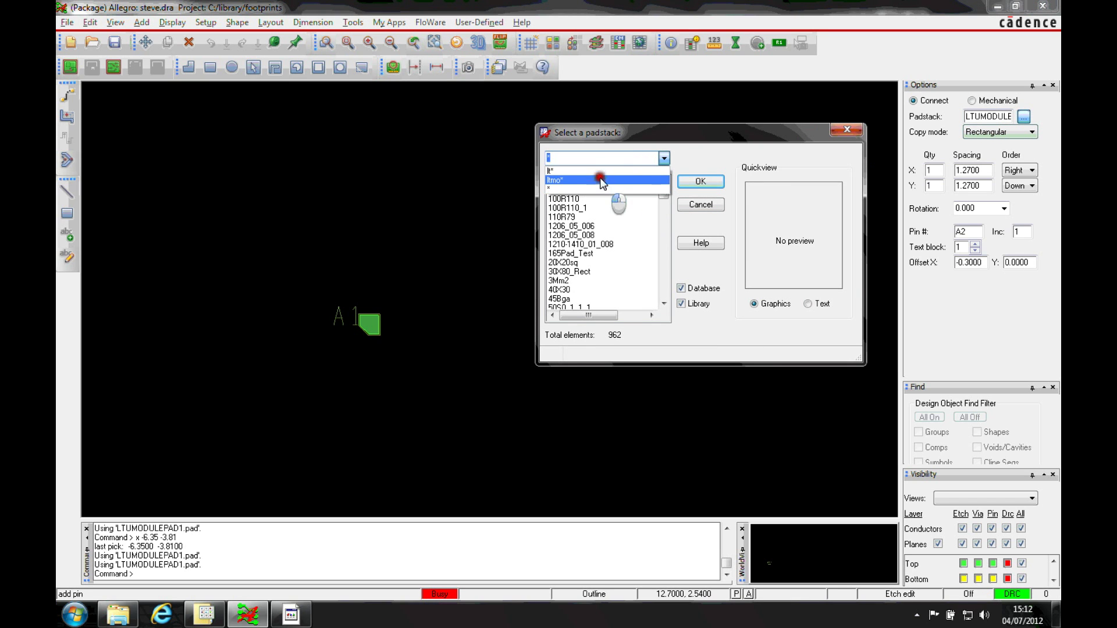
{"action": "left_click", "coordinate": [574, 190]}
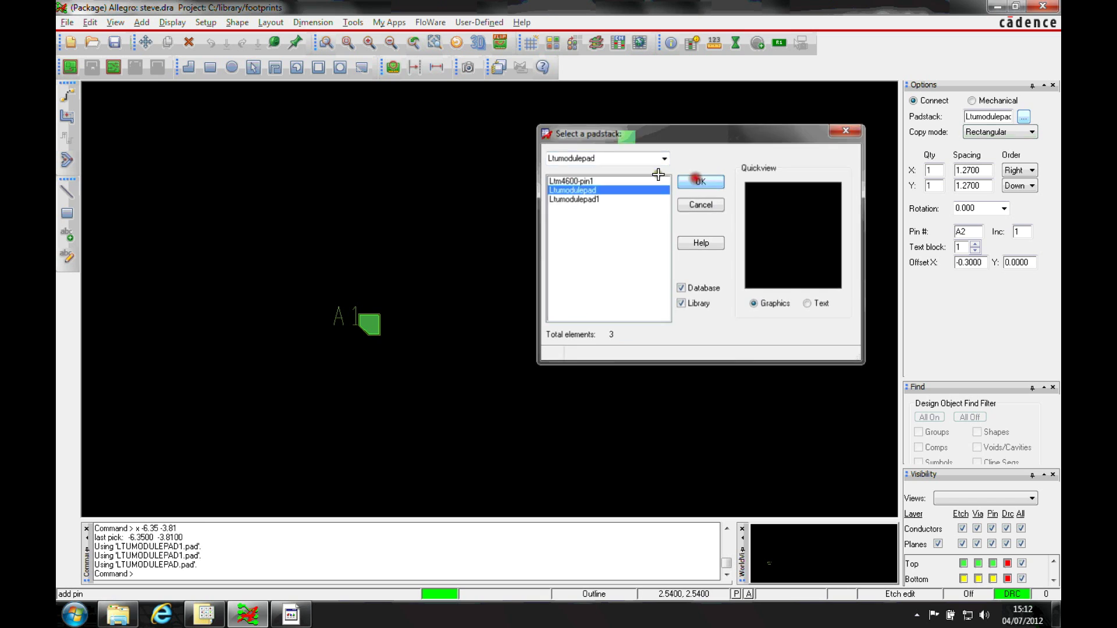
{"action": "left_click", "coordinate": [698, 181]}
{"action": "left_click", "coordinate": [291, 614]}
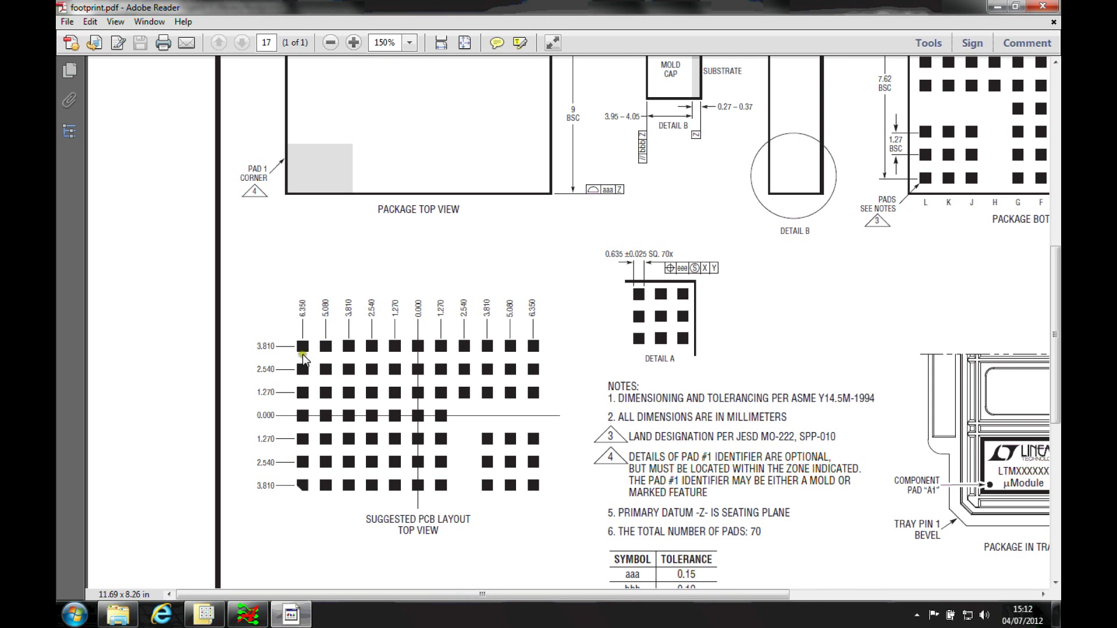
{"action": "left_click", "coordinate": [248, 616]}
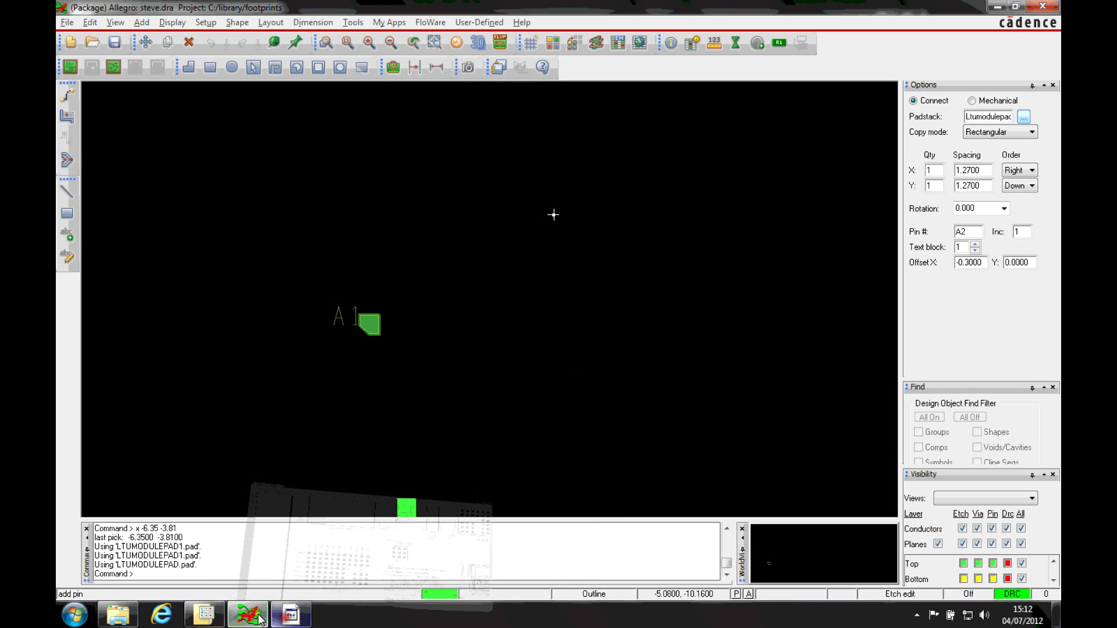
Set the pin array to Y Qty 6 with order Up, starting at pin A2
{"action": "left_click", "coordinate": [250, 617]}
{"action": "left_click", "coordinate": [249, 615]}
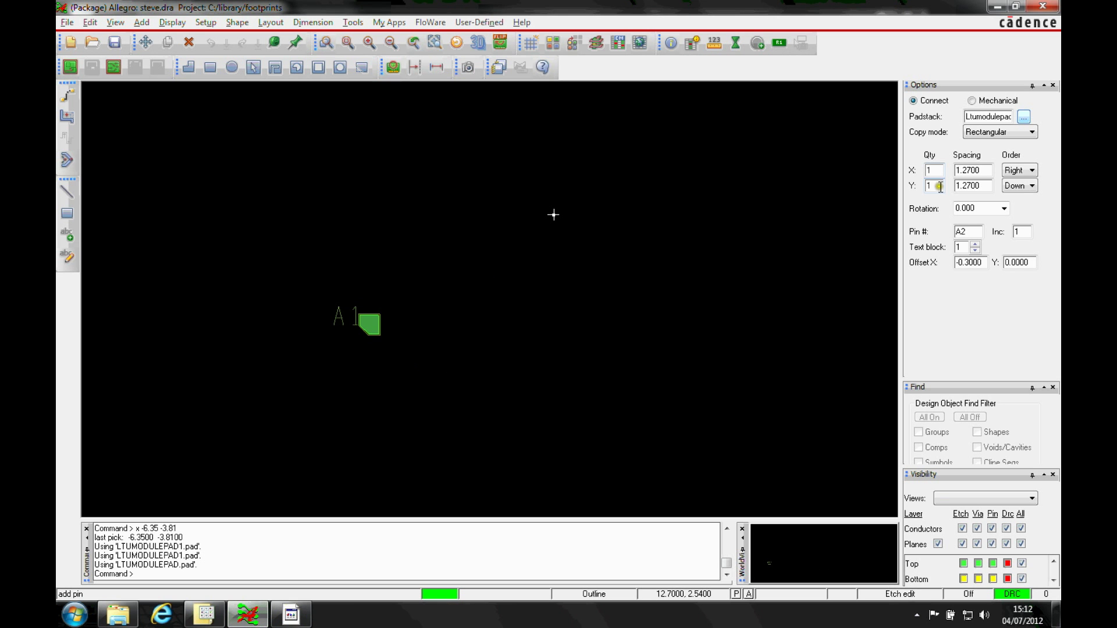
{"action": "double_click", "coordinate": [939, 186]}
{"action": "type", "text": "6"}
{"action": "left_click", "coordinate": [1016, 186]}
{"action": "left_click", "coordinate": [1014, 199]}
{"action": "double_click", "coordinate": [967, 231]}
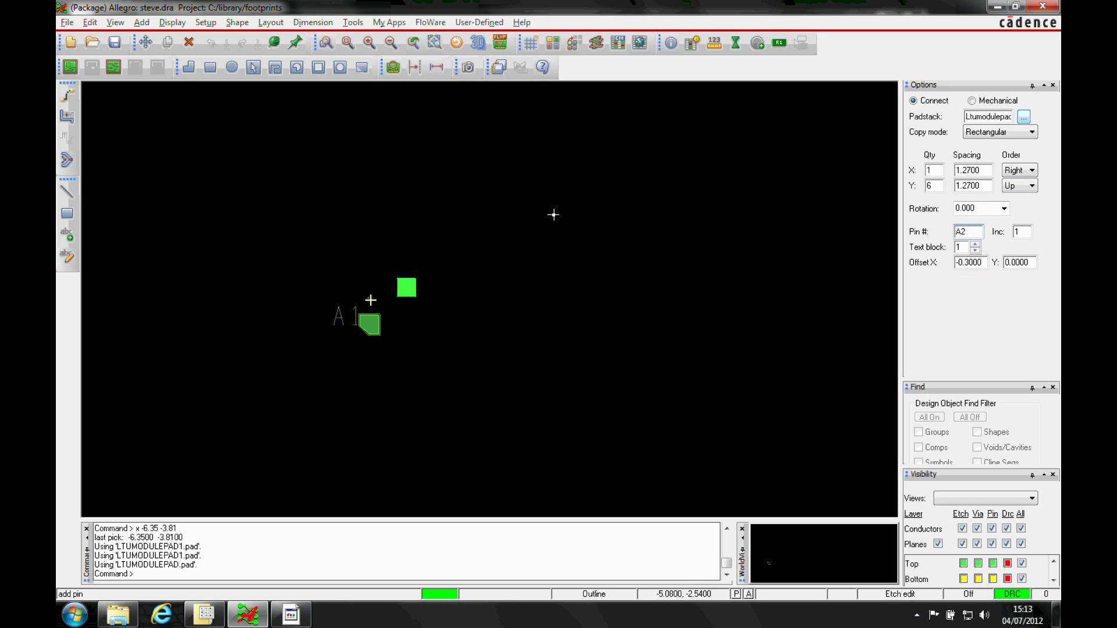
Place pins A2–A7 in a column running upward from -6.35, -2.54
{"action": "left_click", "coordinate": [291, 615]}
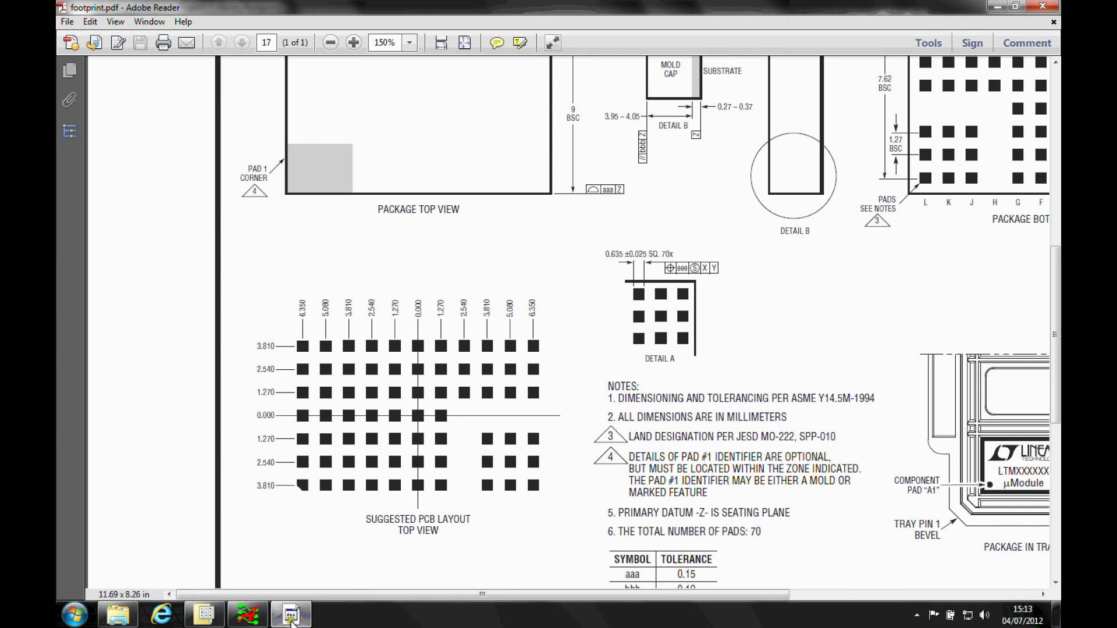
{"action": "left_click", "coordinate": [248, 614]}
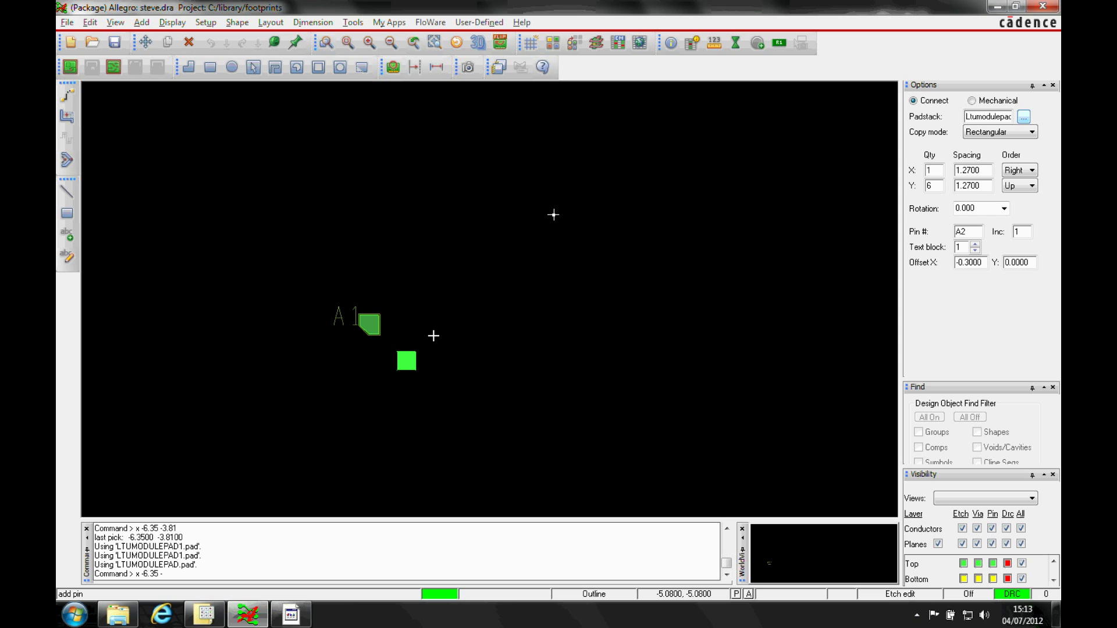
{"action": "type", "text": "x -6.35 -2.54"}
{"action": "key", "text": "Return"}
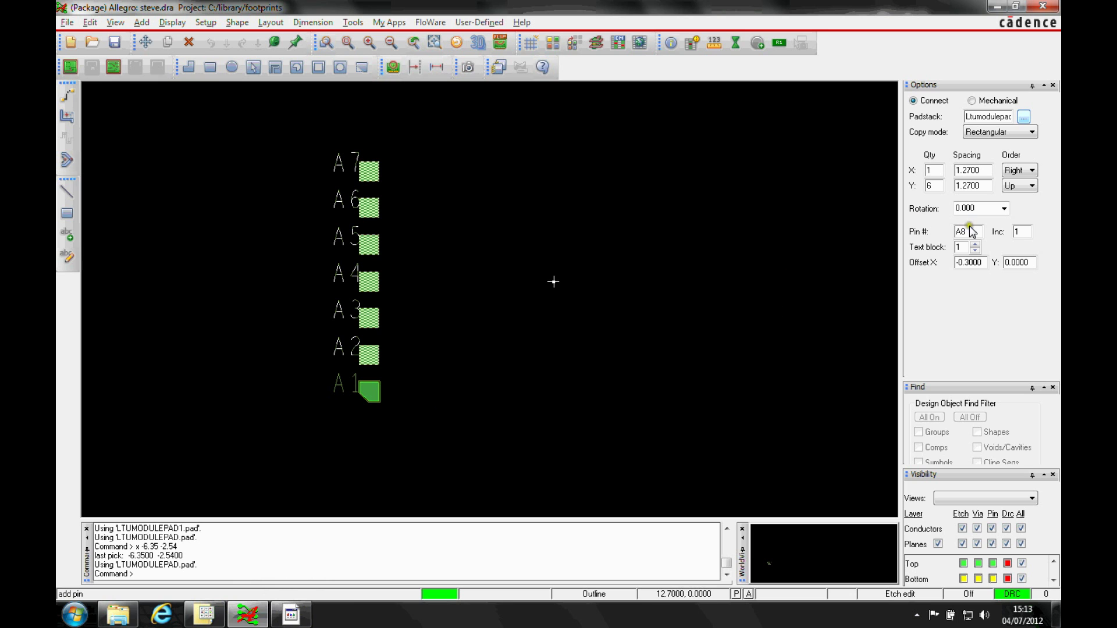
{"action": "mouse_move", "coordinate": [247, 615]}
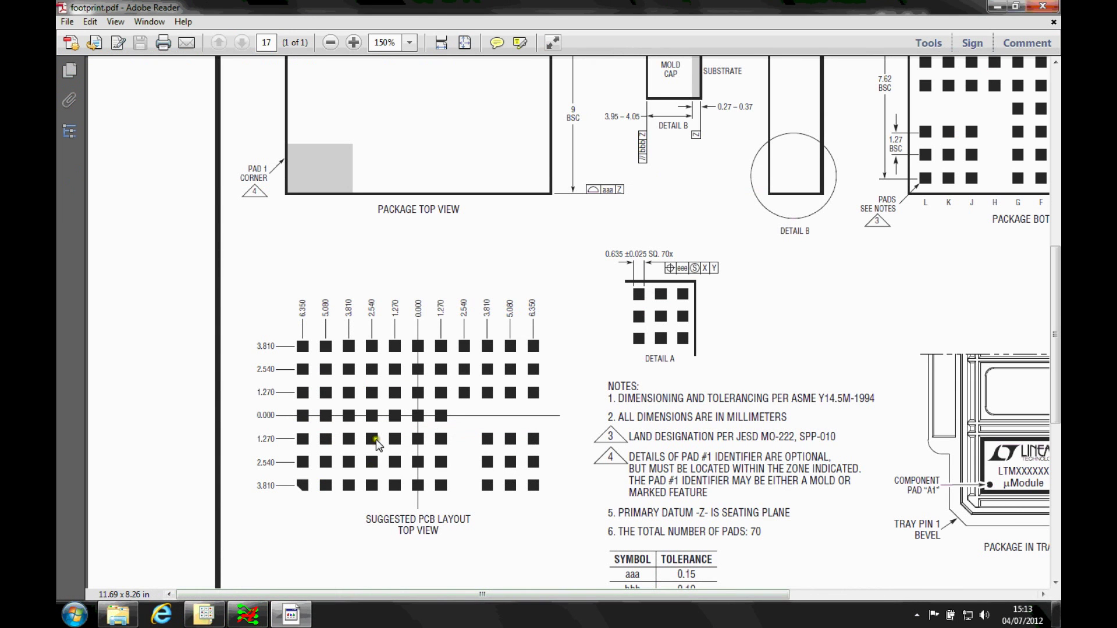
{"action": "left_click", "coordinate": [338, 492]}
{"action": "mouse_move", "coordinate": [254, 620]}
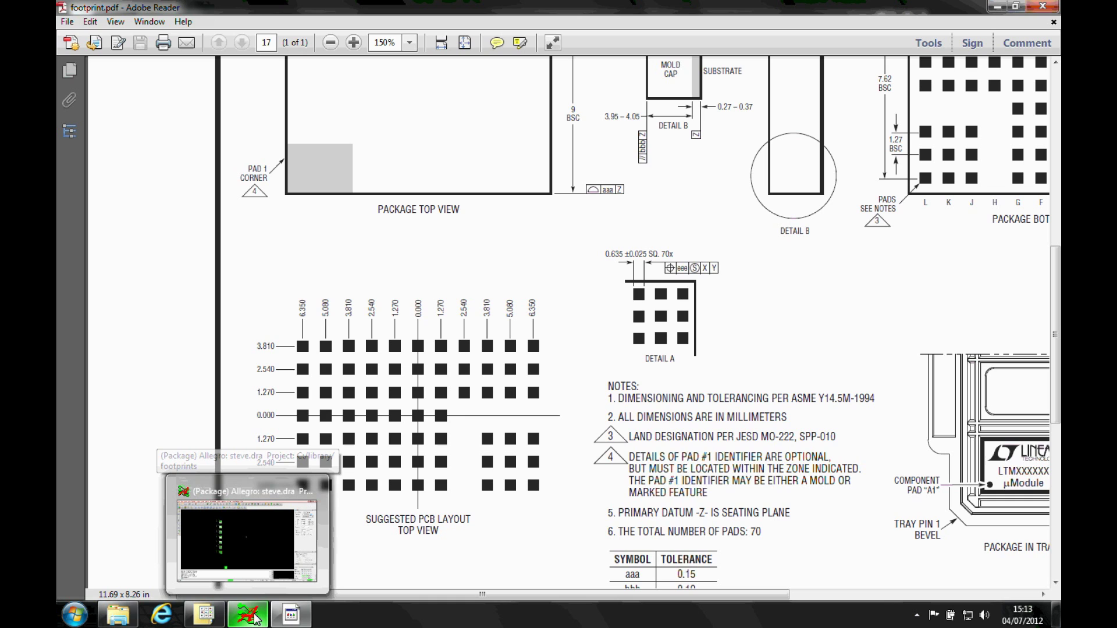
{"action": "left_click", "coordinate": [256, 619]}
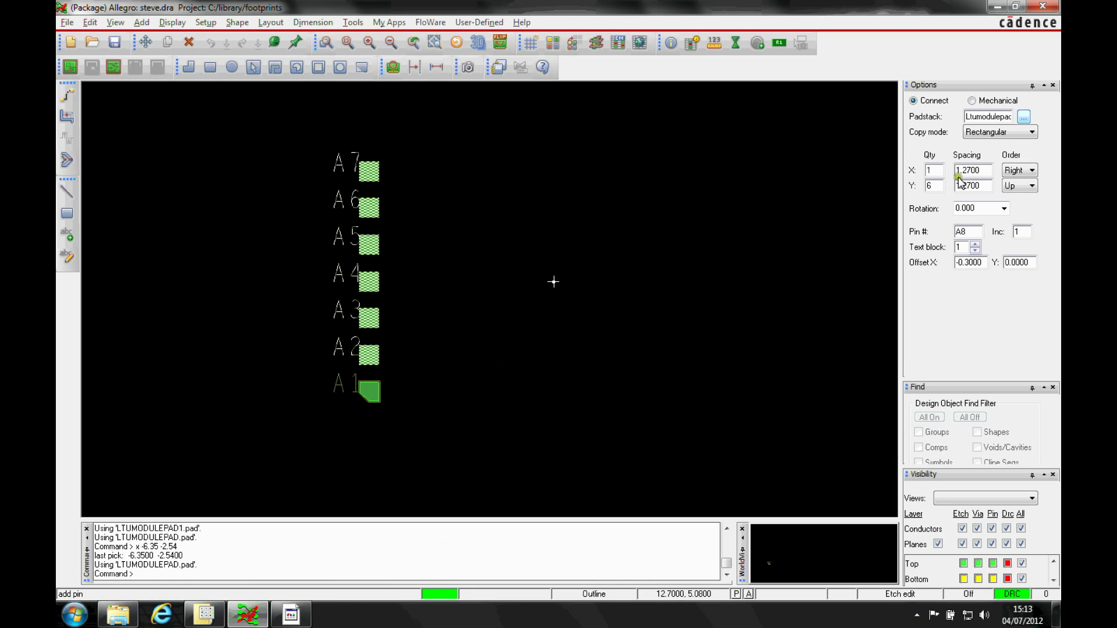
Set 7 pads per column and place pins B1–B7 starting at -5.08, -3.81
{"action": "double_click", "coordinate": [975, 230]}
{"action": "type", "text": "B"}
{"action": "key", "text": "BackSpace"}
{"action": "type", "text": "7"}
{"action": "key", "text": "Tab"}
{"action": "left_click", "coordinate": [914, 277]}
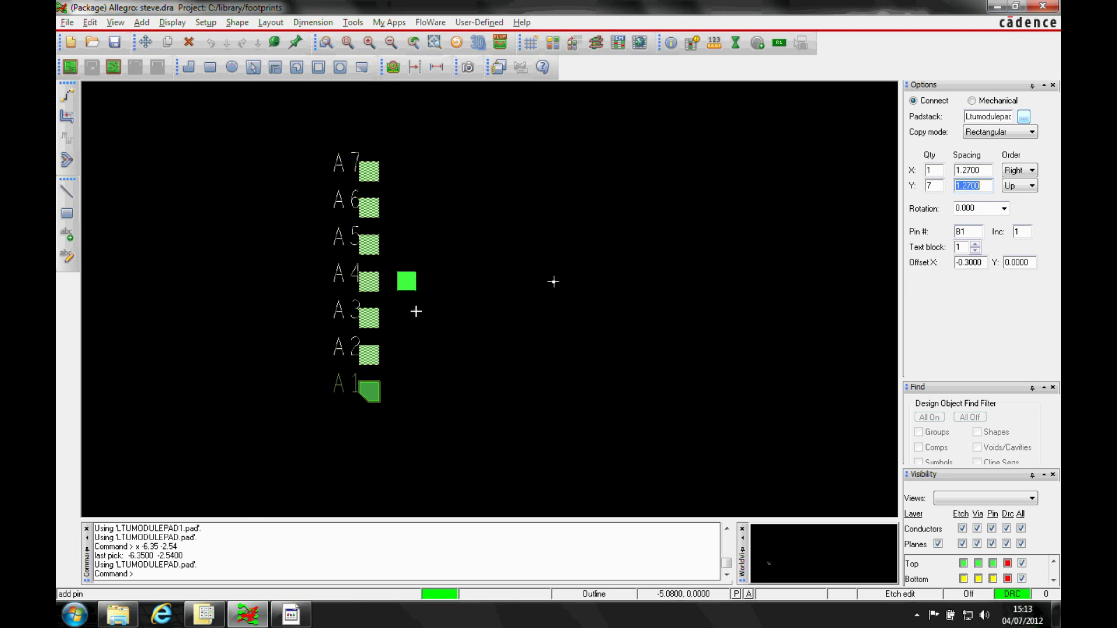
{"action": "left_click", "coordinate": [220, 569]}
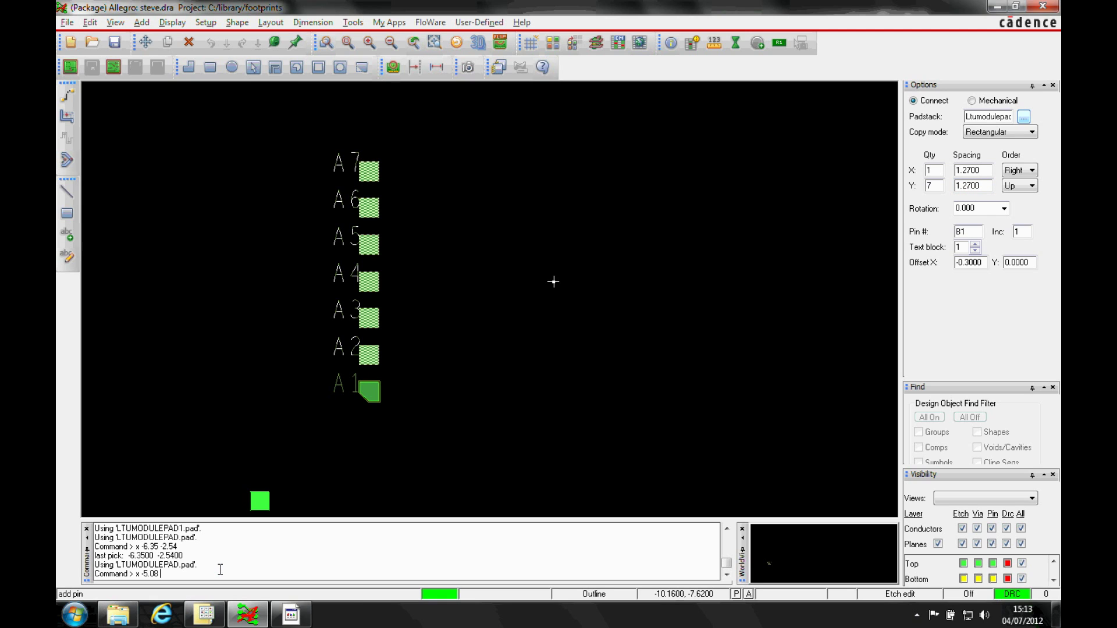
{"action": "type", "text": "x -5.08 -3.81"}
{"action": "key", "text": "Return"}
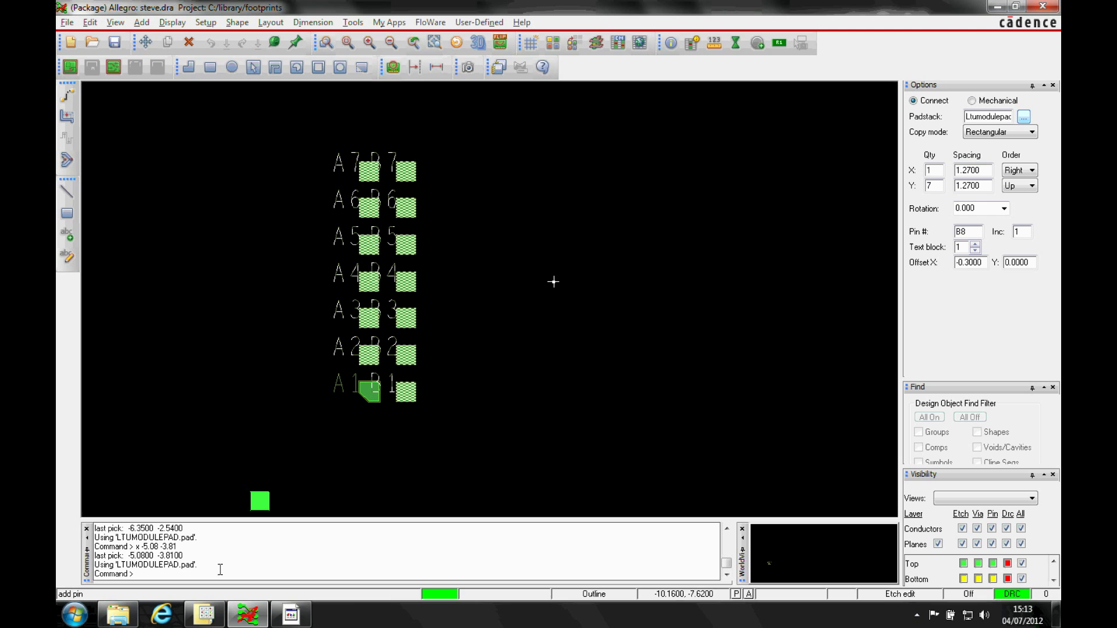
Renumber to C1 and place pins C1–C7 starting at -3.81, -3.81
{"action": "double_click", "coordinate": [969, 231]}
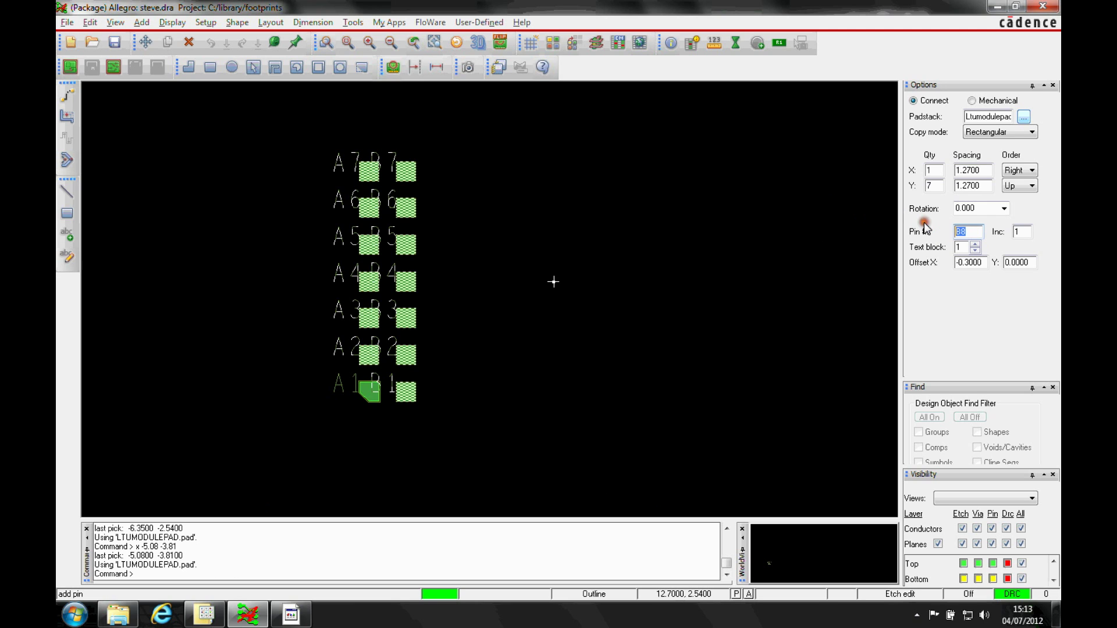
{"action": "type", "text": "C1"}
{"action": "key", "text": "Tab"}
{"action": "left_click", "coordinate": [403, 560]}
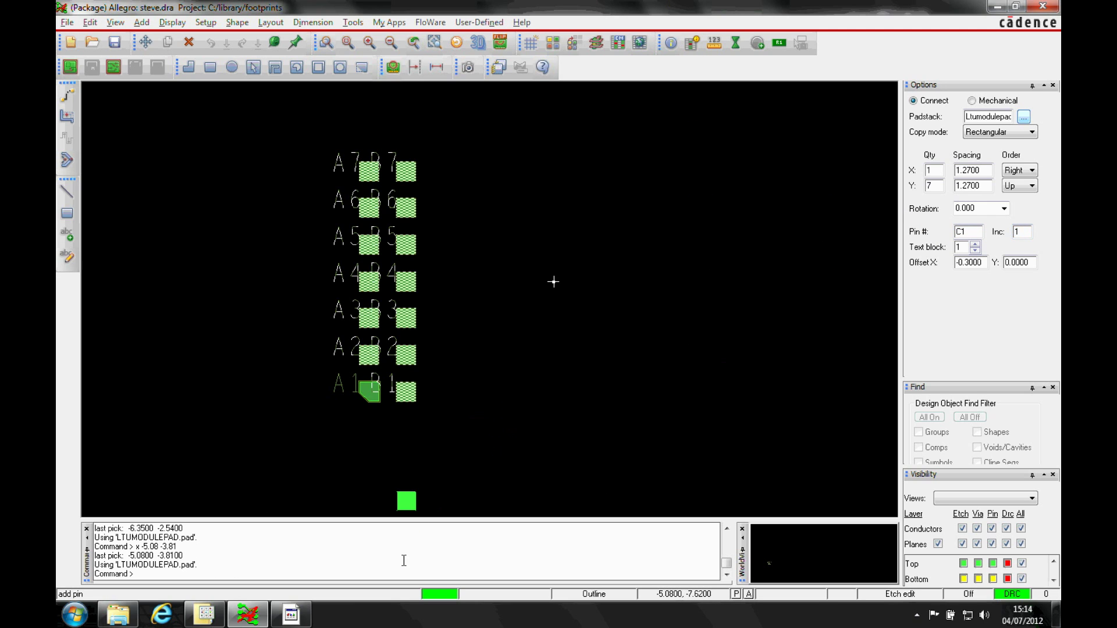
{"action": "type", "text": "x"}
{"action": "key", "text": "Return"}
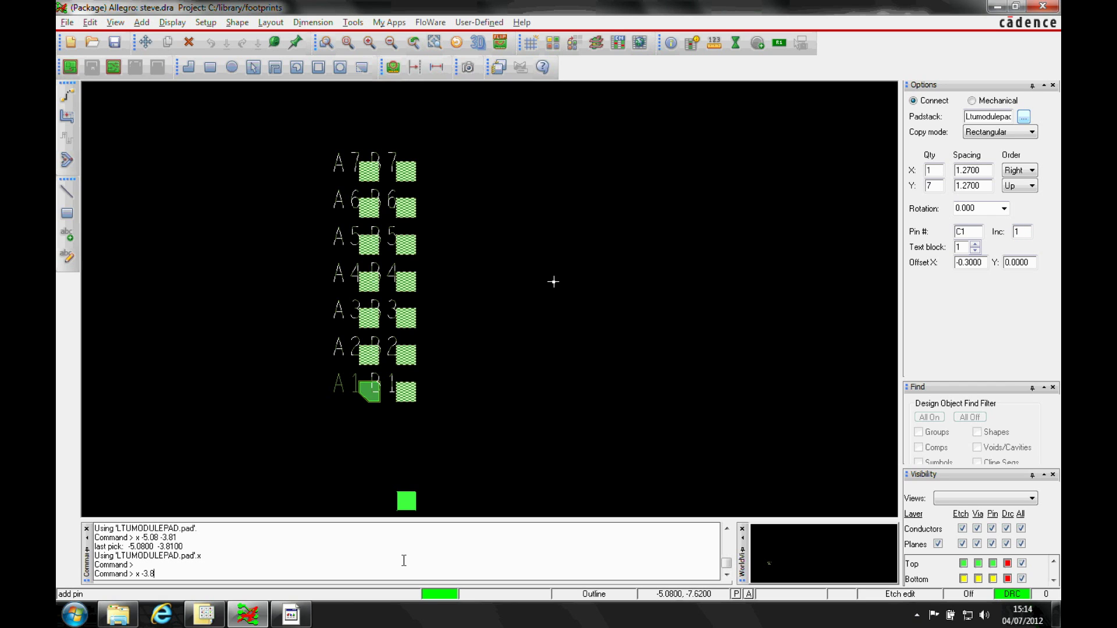
{"action": "type", "text": "x -3.81 -3.81"}
{"action": "key", "text": "Return"}
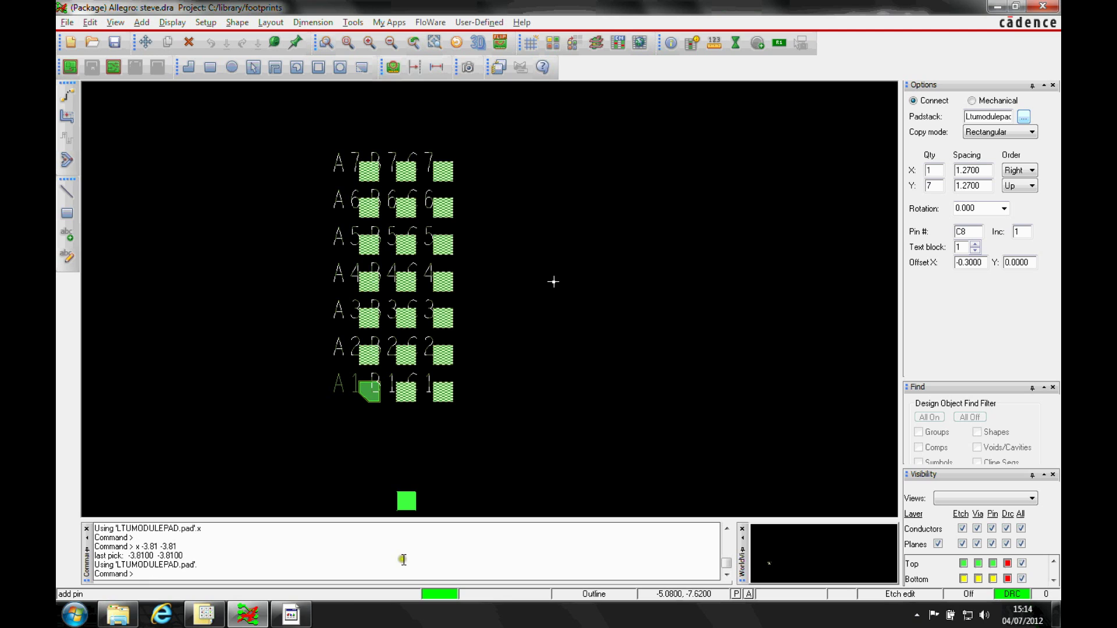
Place pins D1–D7 starting at -2.54, -3.81
{"action": "left_click_drag", "start_coordinate": [973, 231], "coordinate": [940, 230]}
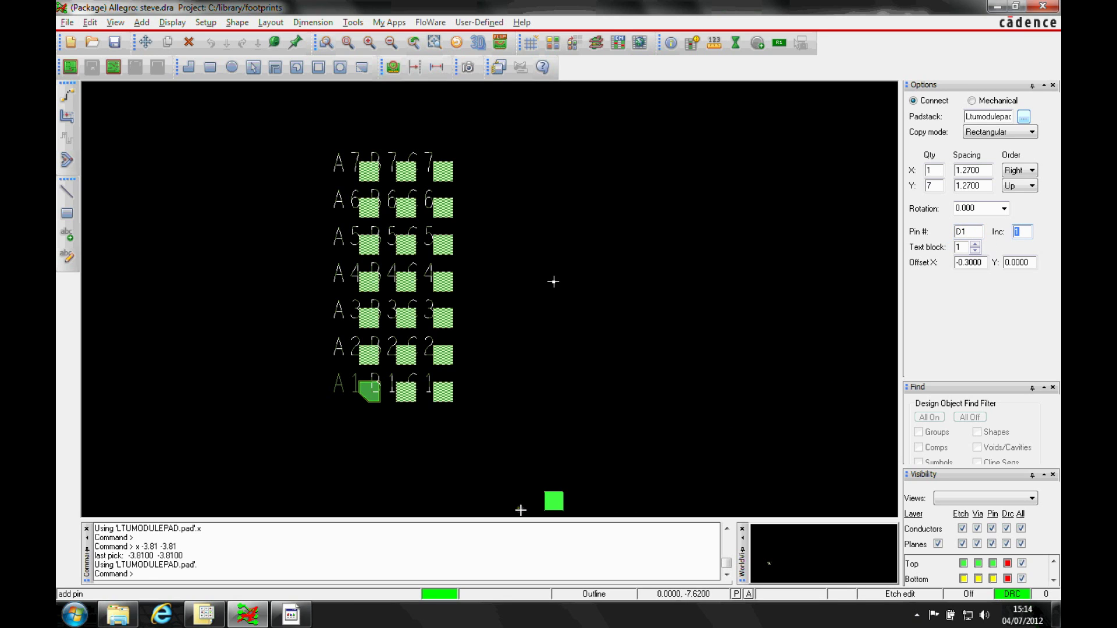
{"action": "key", "text": "Return"}
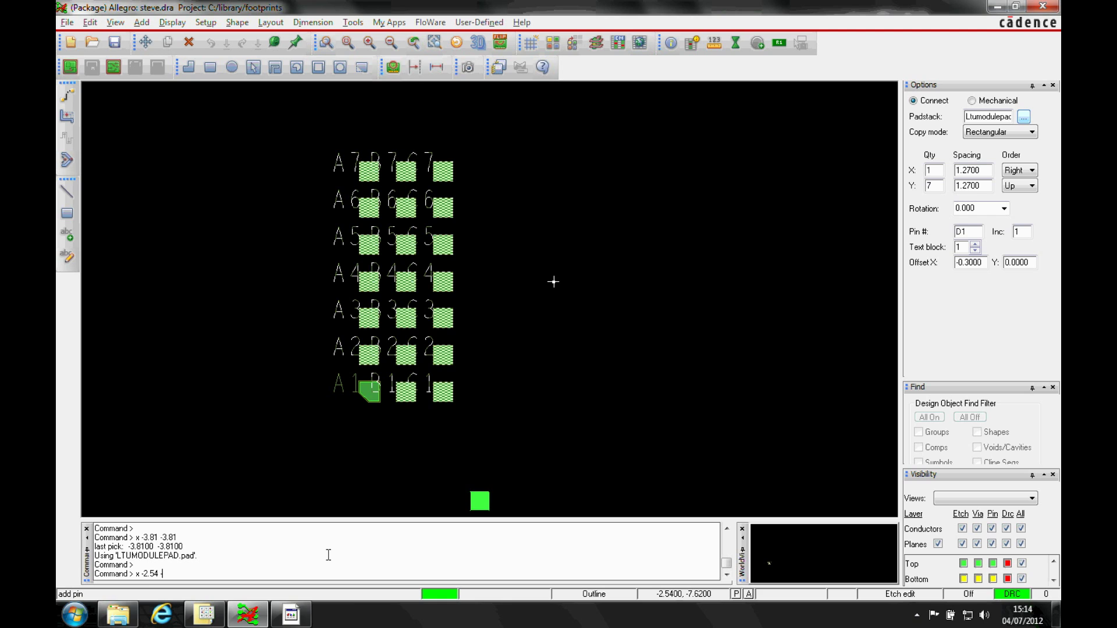
{"action": "type", "text": "x -2.54 -3.81"}
{"action": "key", "text": "Return"}
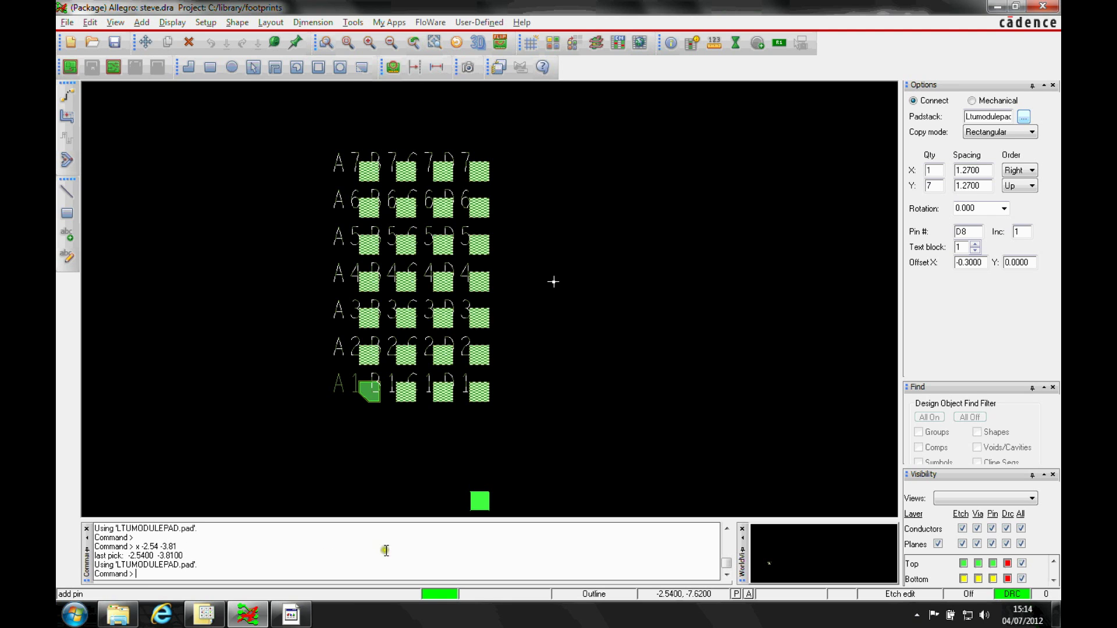
Renumber to E1, undo a misplaced attempt, and place pins E1–E7 at -1.27, -3.81
{"action": "double_click", "coordinate": [968, 231]}
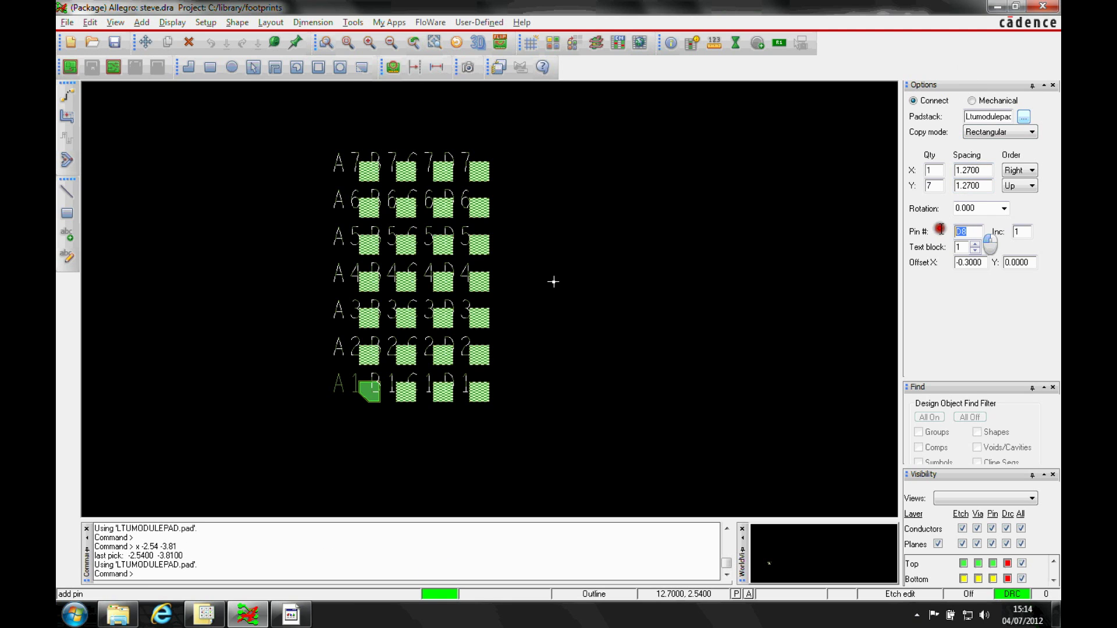
{"action": "type", "text": "E1"}
{"action": "key", "text": "Tab"}
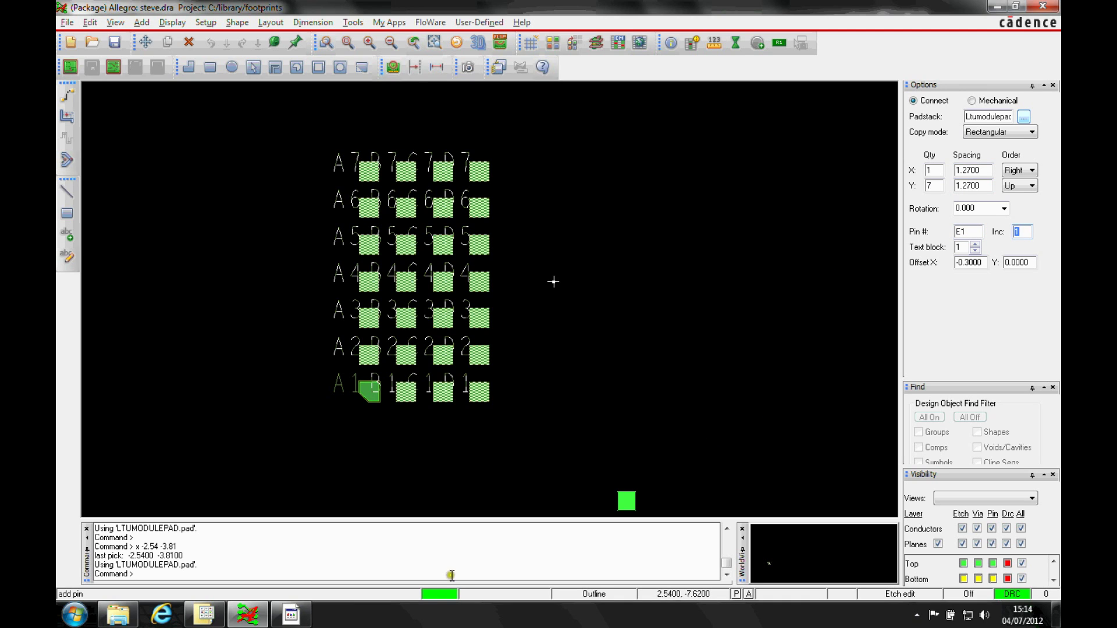
{"action": "left_click", "coordinate": [452, 575]}
{"action": "key", "text": "Return"}
{"action": "right_click", "coordinate": [506, 611]}
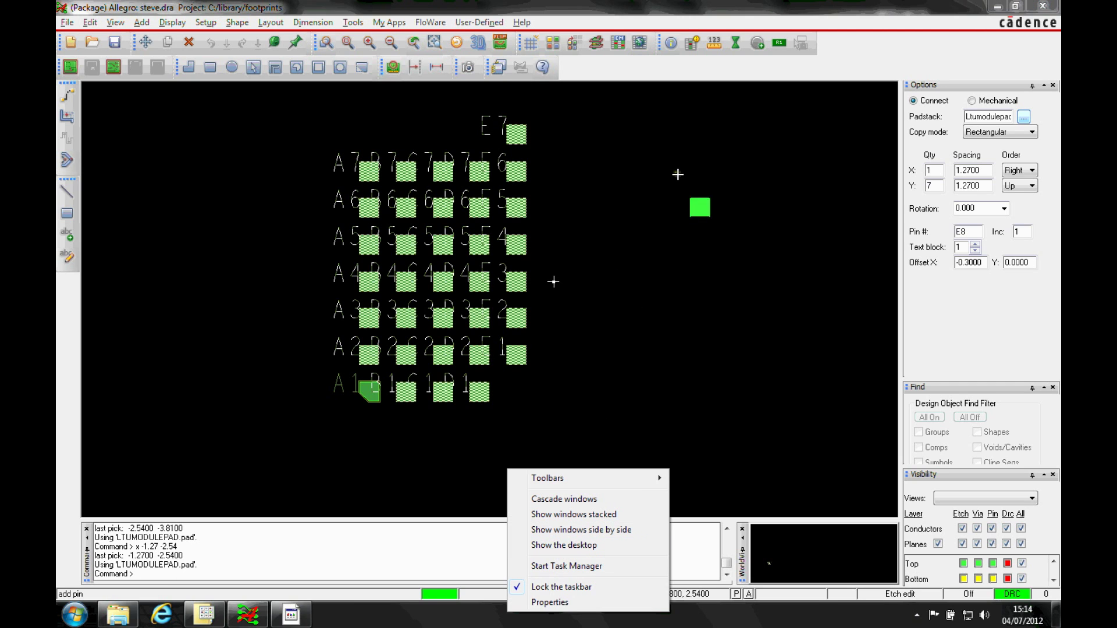
{"action": "right_click", "coordinate": [612, 239]}
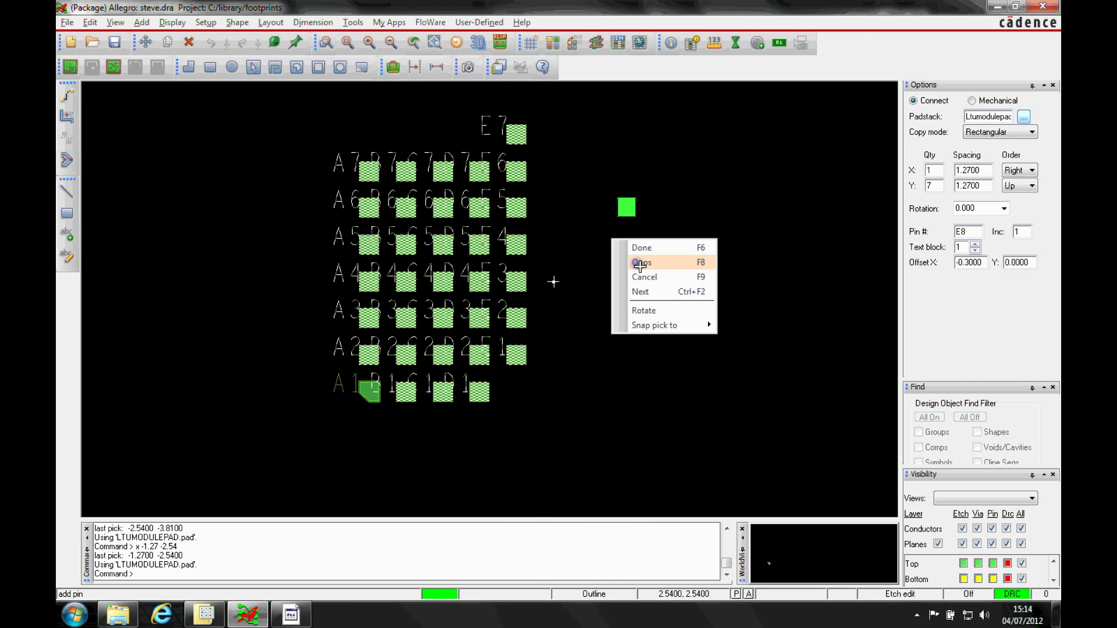
{"action": "left_click", "coordinate": [639, 266]}
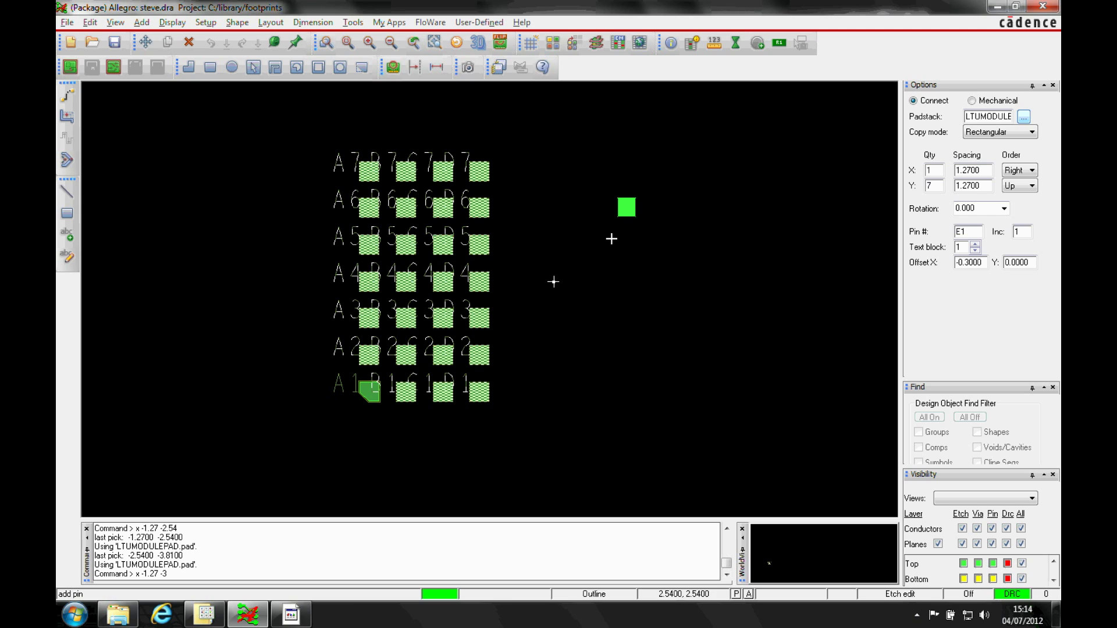
{"action": "type", "text": "81"}
{"action": "key", "text": "Return"}
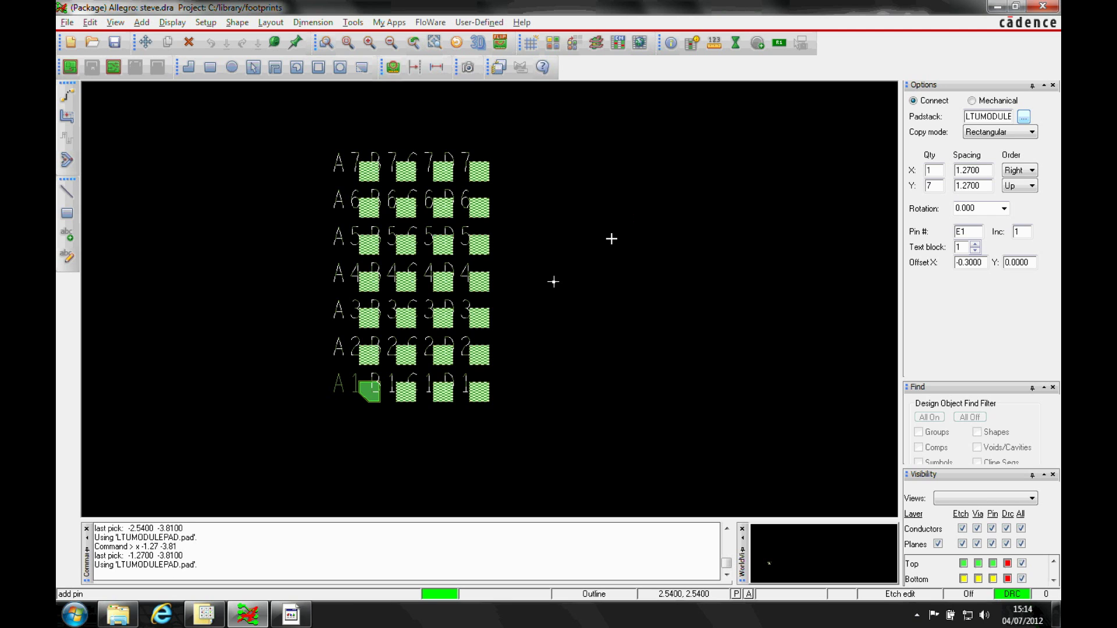
Renumber to F1, undo a stray column, and place pins F1–F7 at 0, -3.81
{"action": "double_click", "coordinate": [967, 231]}
{"action": "type", "text": "F1"}
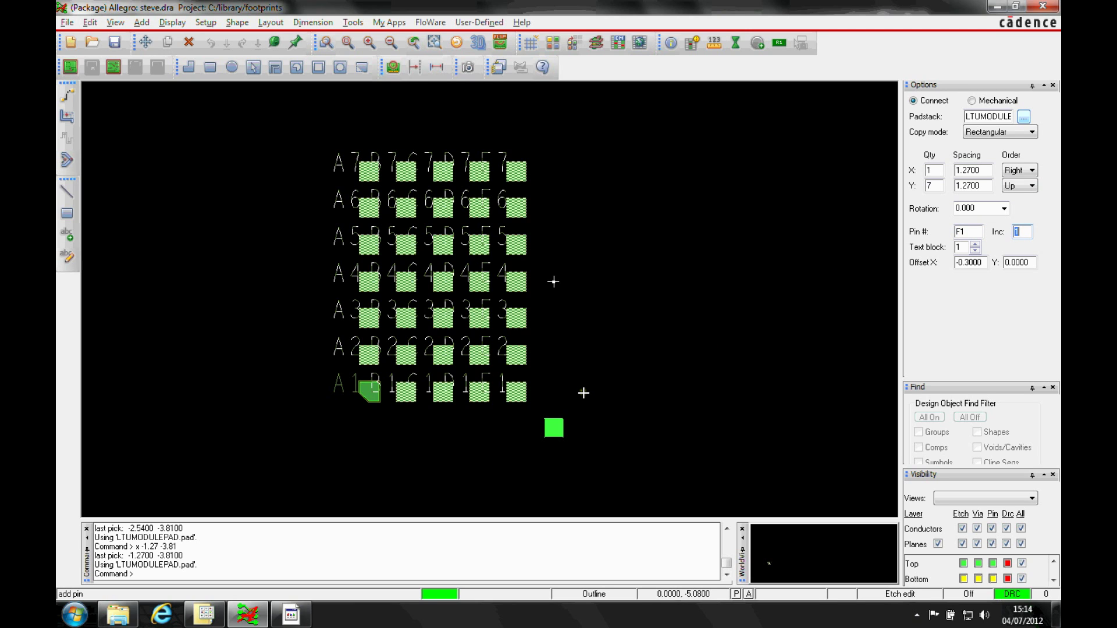
{"action": "left_click", "coordinate": [658, 112]}
{"action": "right_click", "coordinate": [662, 183]}
{"action": "left_click", "coordinate": [692, 207]}
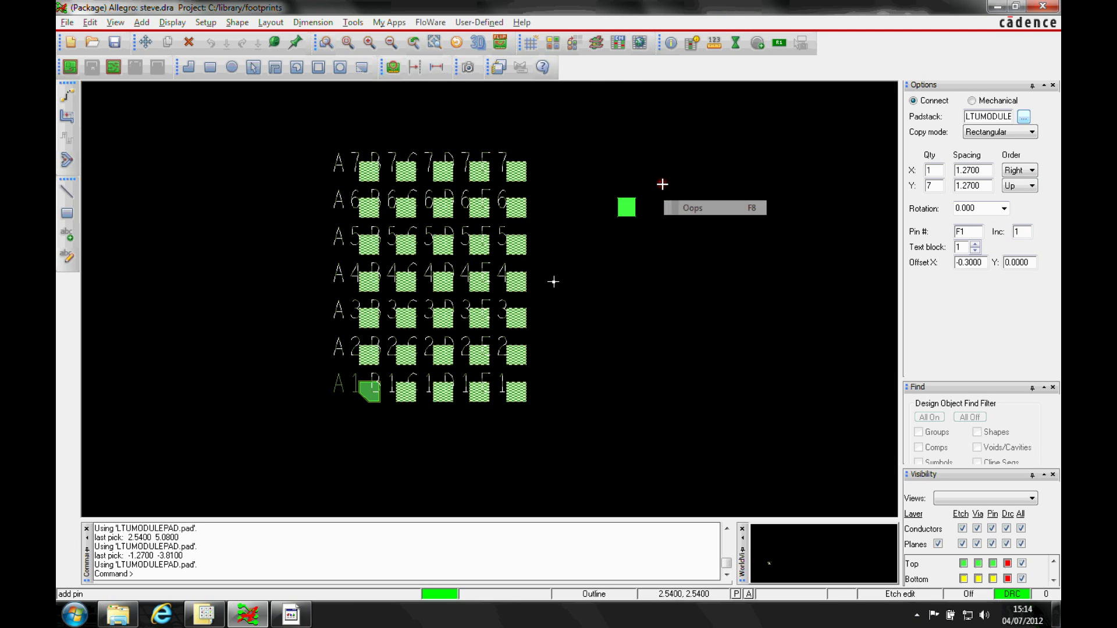
{"action": "type", "text": "x 0 -3.81"}
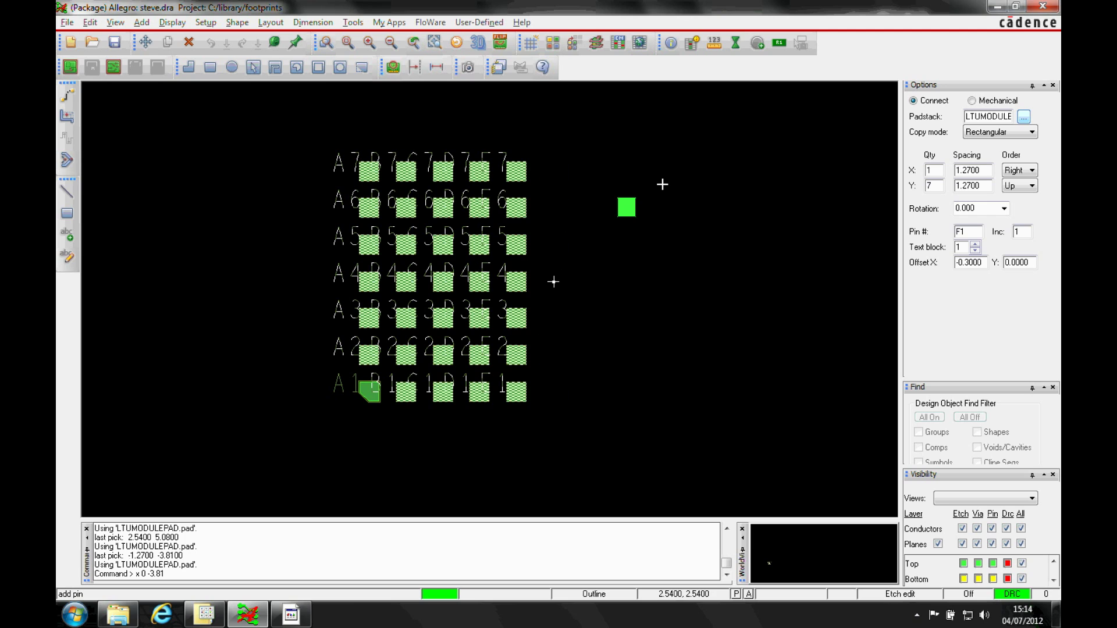
{"action": "key", "text": "Return"}
Renumber to G1 and place pins G1–G7 at 1.27, -3.81
{"action": "left_click", "coordinate": [969, 233]}
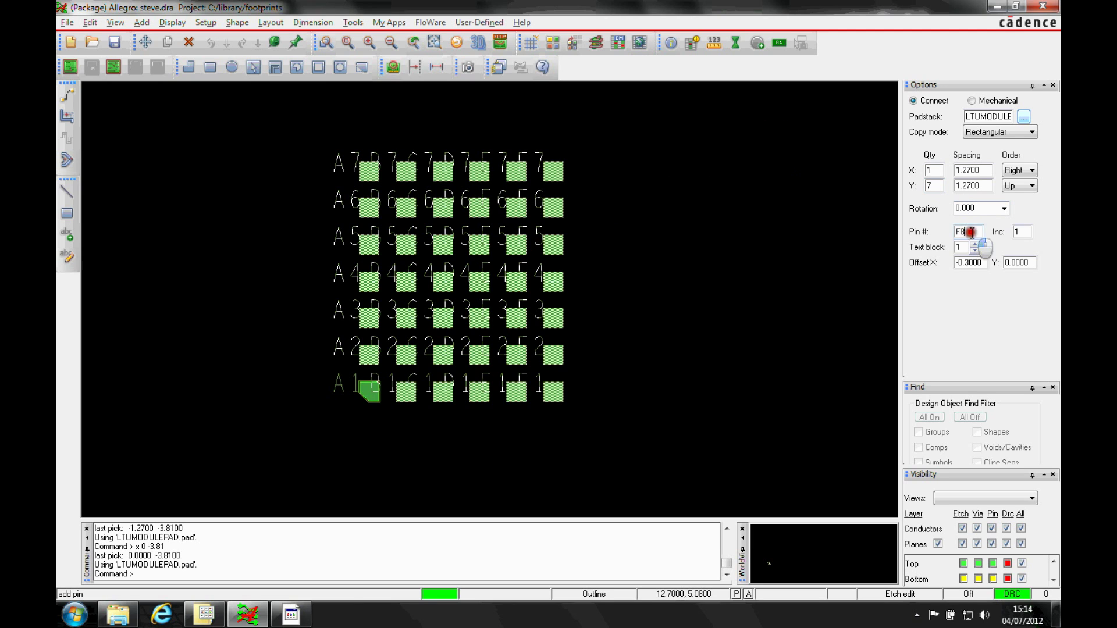
{"action": "key", "text": "BackSpace"}
{"action": "key", "text": "BackSpace"}
{"action": "type", "text": "G1"}
{"action": "key", "text": "Tab"}
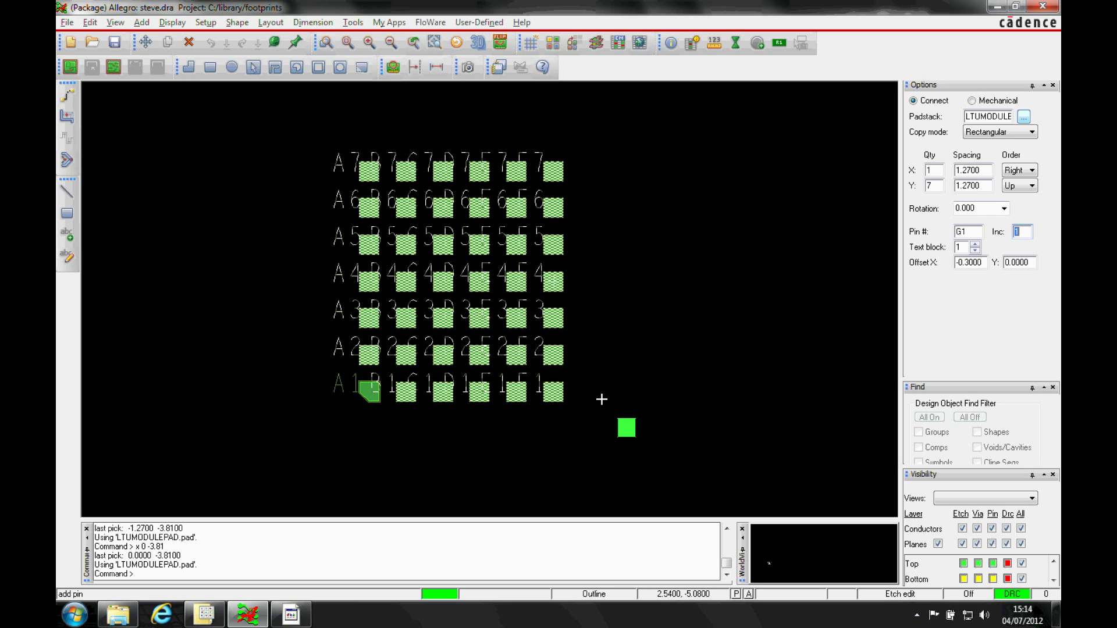
{"action": "left_click", "coordinate": [326, 559]}
{"action": "key", "text": "Return"}
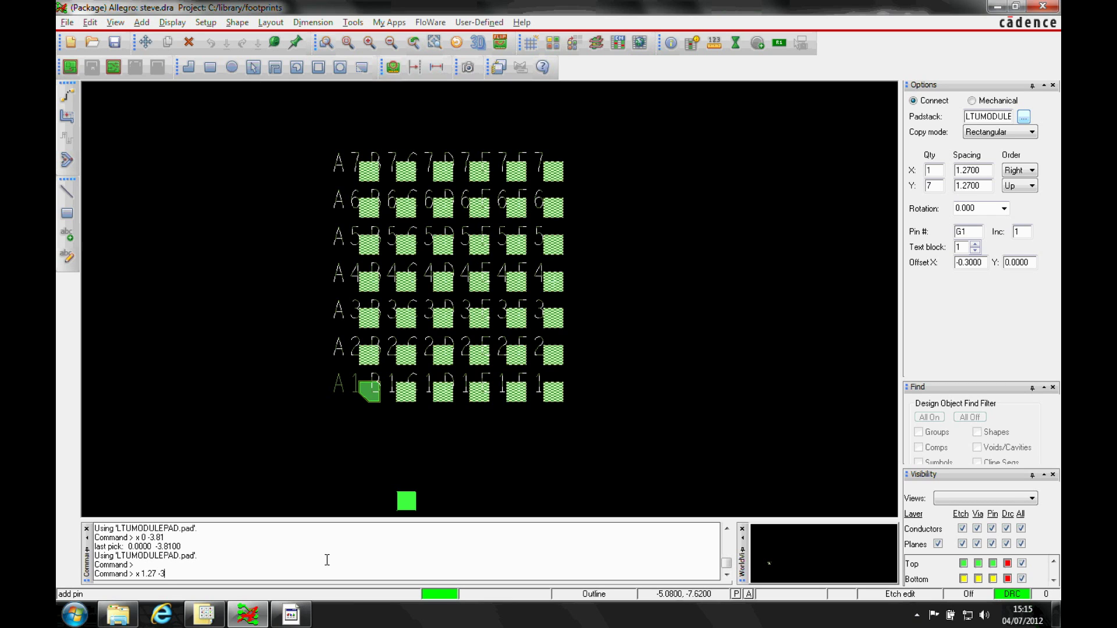
{"action": "type", "text": "x 1.27 -3.81"}
{"action": "key", "text": "Return"}
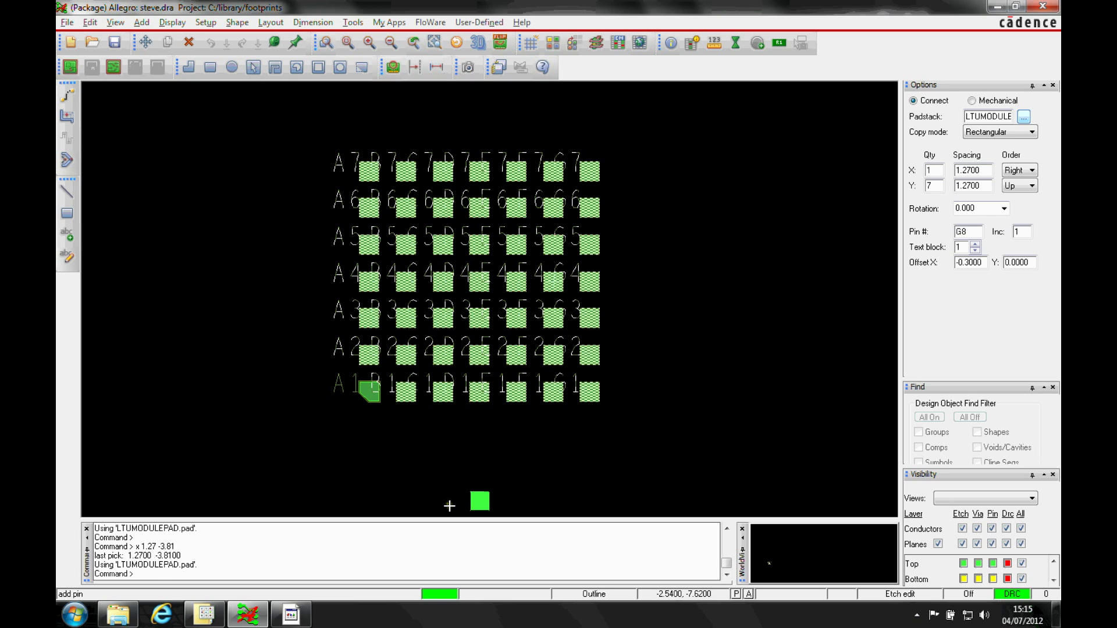
Renumber to H1 and place pins H1–H7 at 2.54, -3.81
{"action": "double_click", "coordinate": [967, 232]}
{"action": "type", "text": "H1"}
{"action": "key", "text": "Tab"}
{"action": "left_click", "coordinate": [415, 550]}
{"action": "type", "text": "x"}
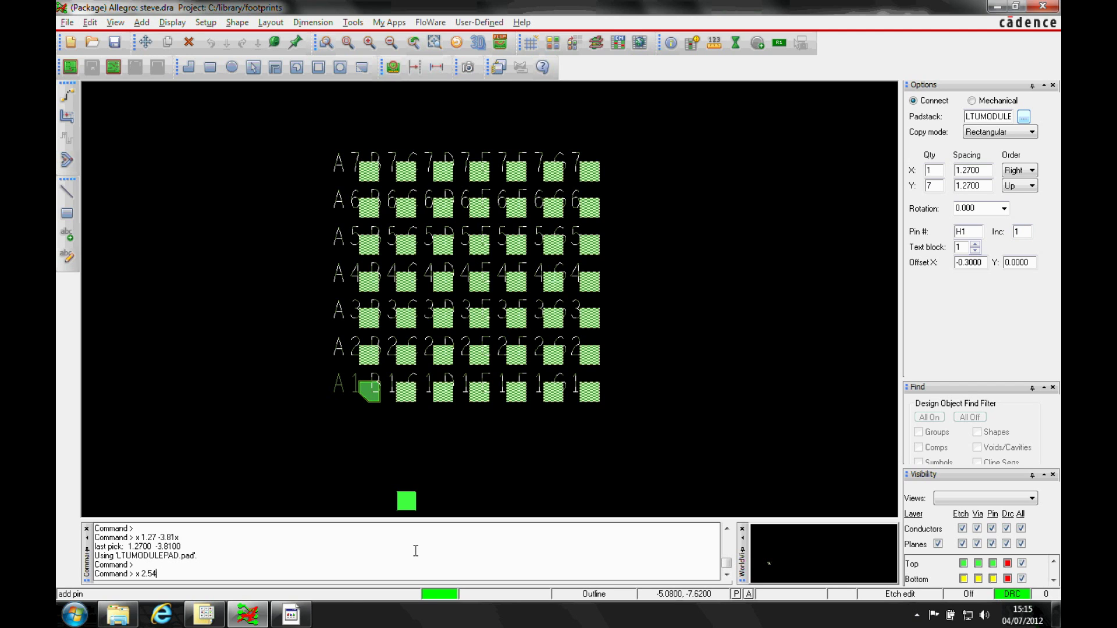
{"action": "type", "text": "2.54 -3.81"}
{"action": "key", "text": "Return"}
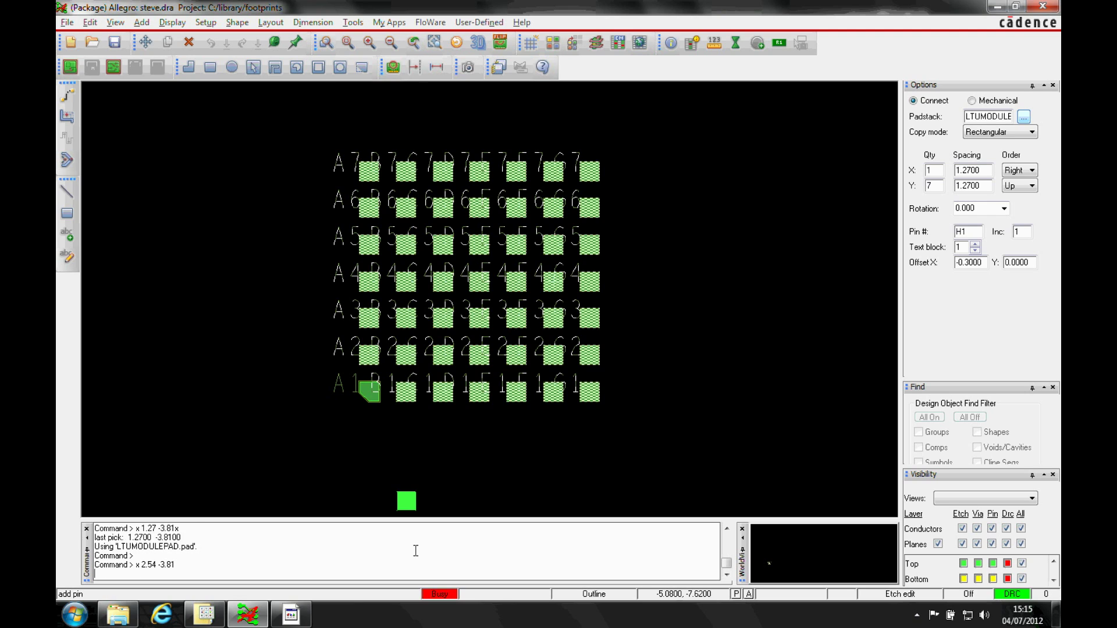
Place a seven-pad column numbered L1 at 3.81, -3.81 and compare it with the package drawing
{"action": "double_click", "coordinate": [973, 231]}
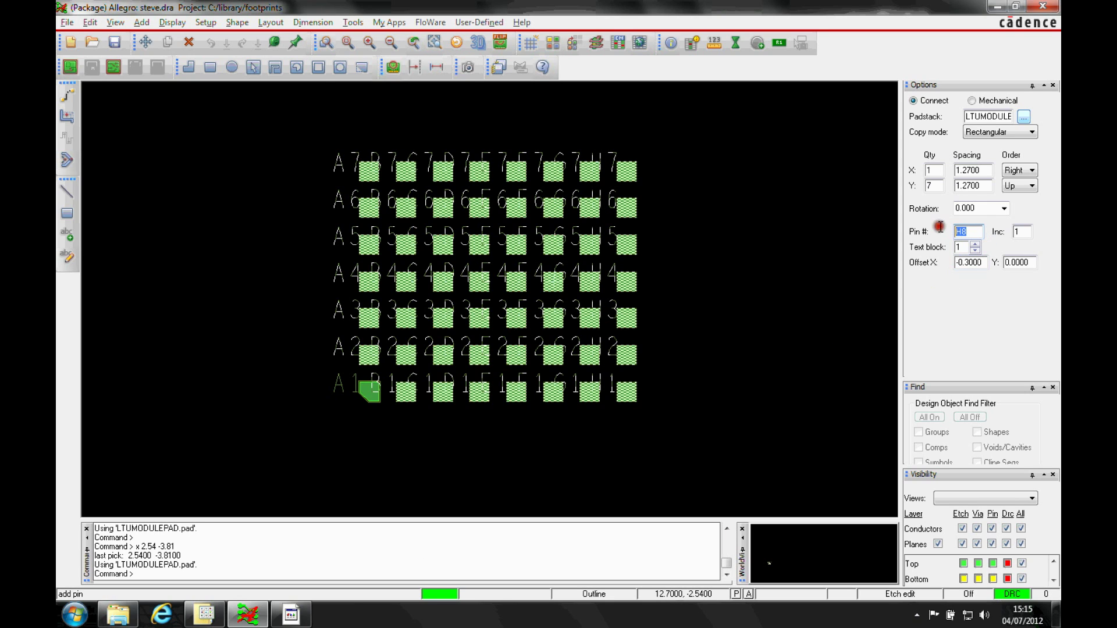
{"action": "type", "text": "L1"}
{"action": "key", "text": "Tab"}
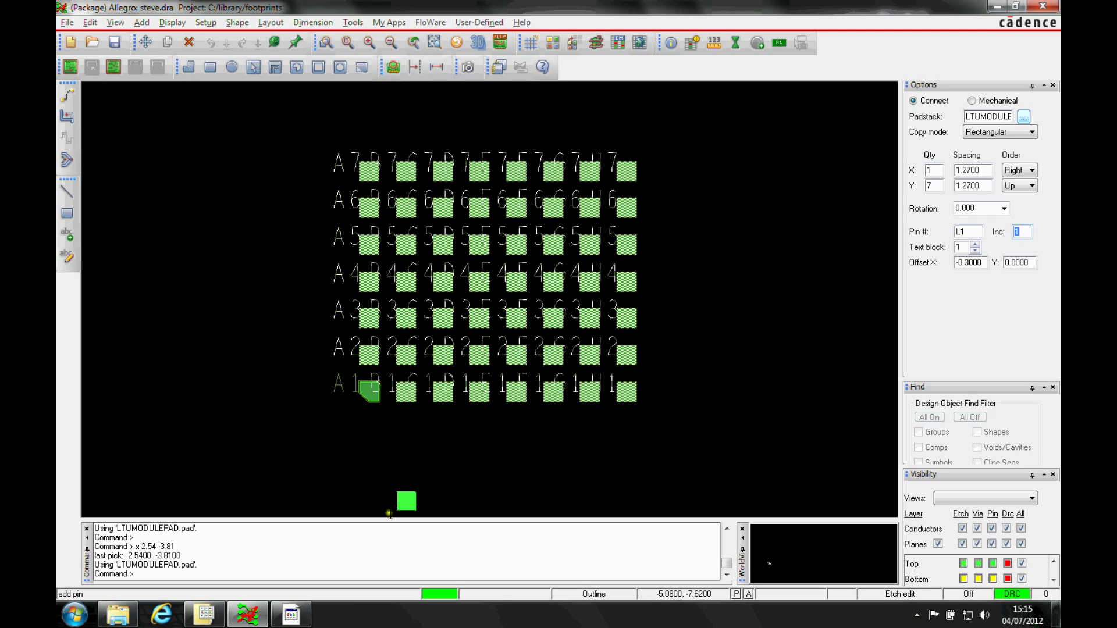
{"action": "left_click", "coordinate": [167, 560]}
{"action": "type", "text": "x 3.81 -3.81"}
{"action": "key", "text": "Return"}
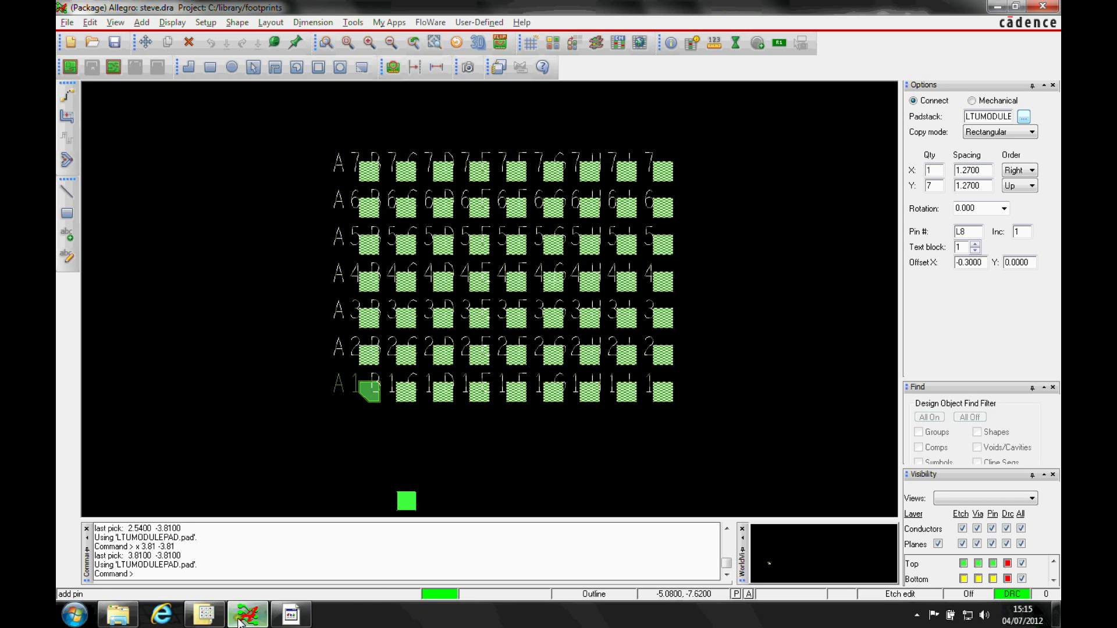
{"action": "left_click", "coordinate": [291, 614]}
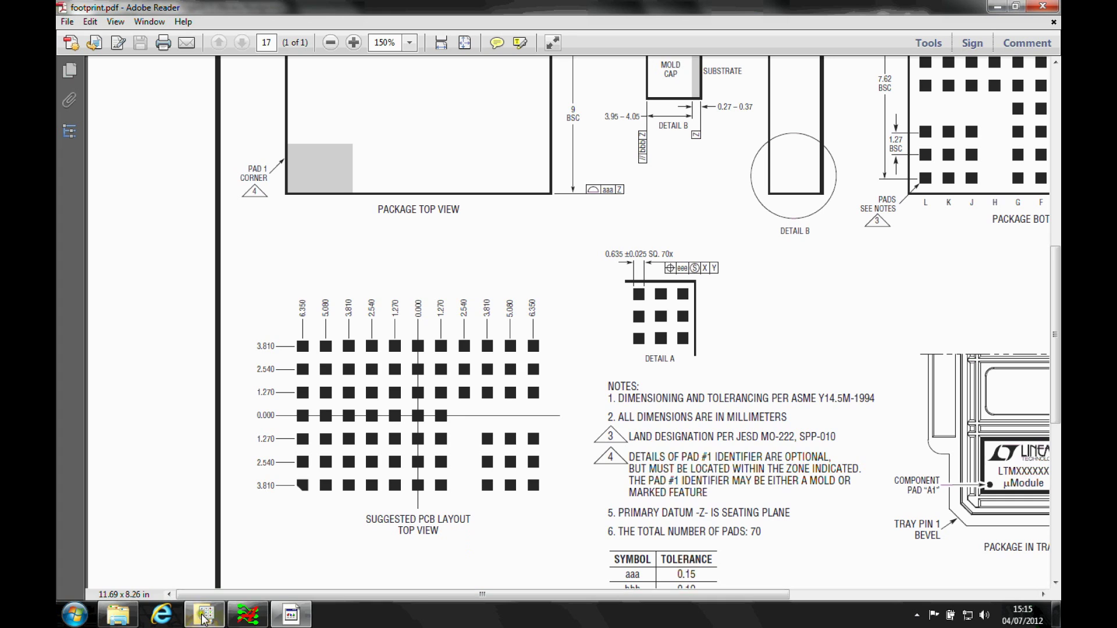
{"action": "left_click", "coordinate": [248, 615]}
{"action": "right_click", "coordinate": [738, 361]}
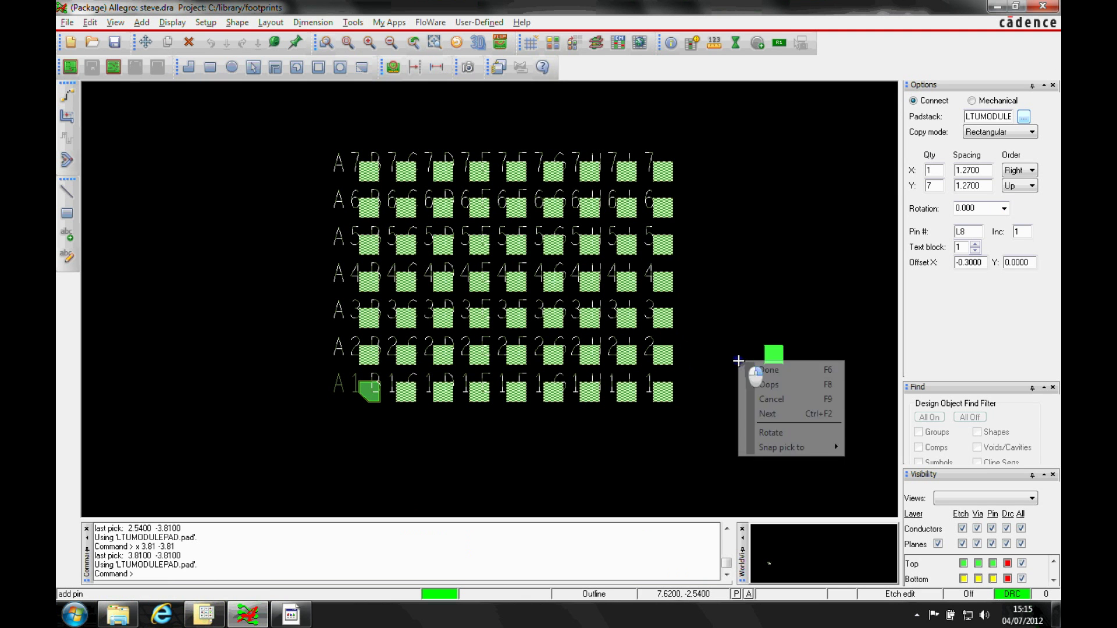
Undo the L-numbered column, renumber to J1, and place a column at 2.54, -3.81
{"action": "left_click", "coordinate": [769, 385]}
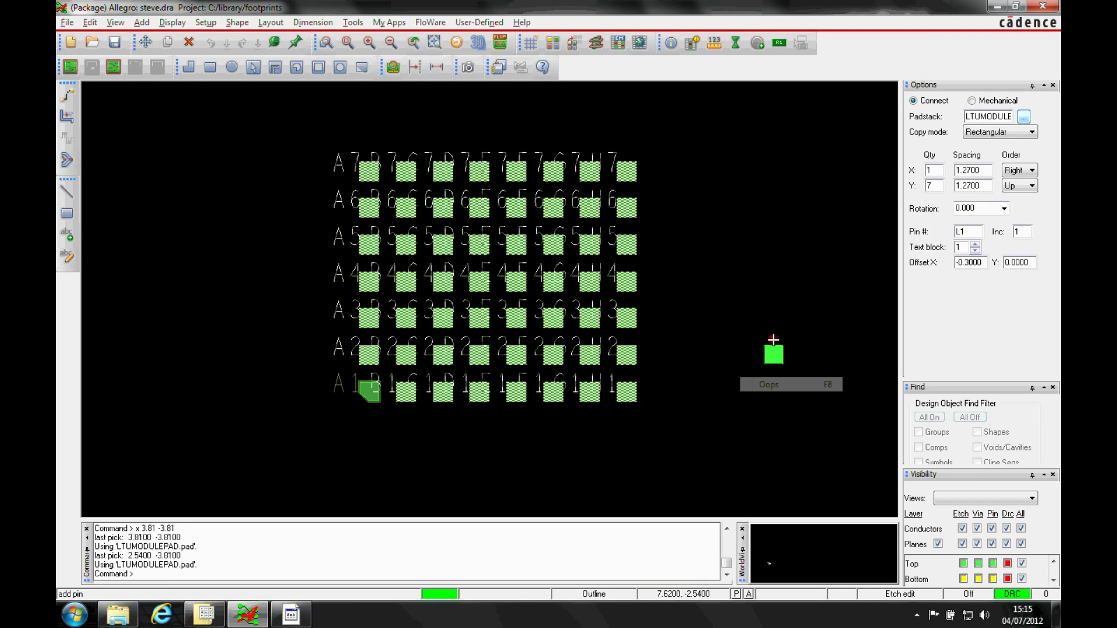
{"action": "double_click", "coordinate": [966, 232]}
{"action": "type", "text": "J1"}
{"action": "key", "text": "Tab"}
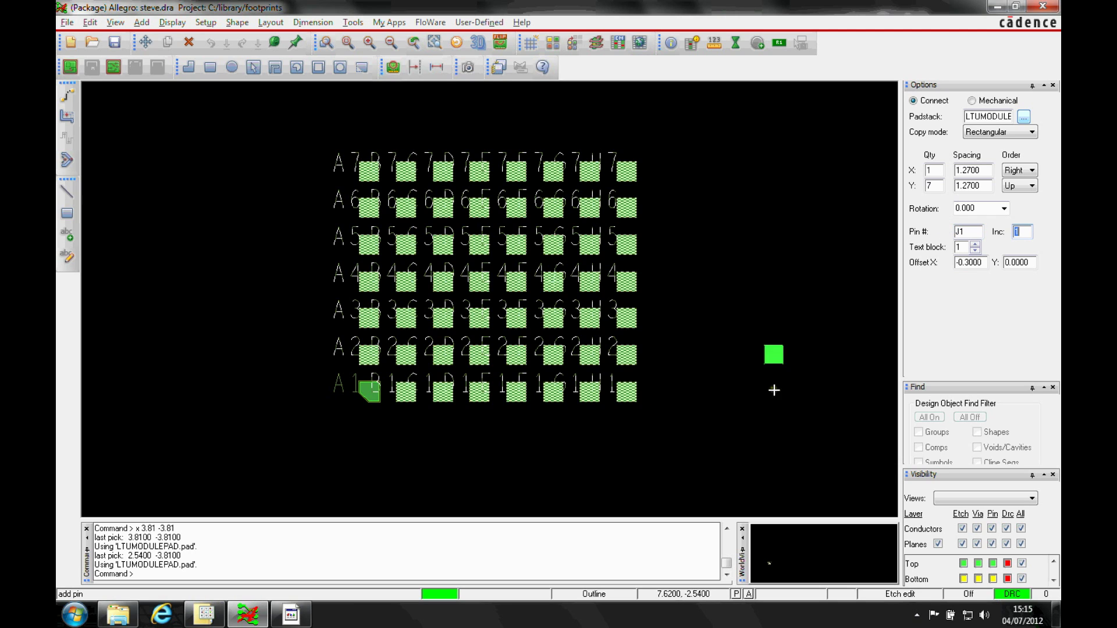
{"action": "left_click", "coordinate": [147, 576]}
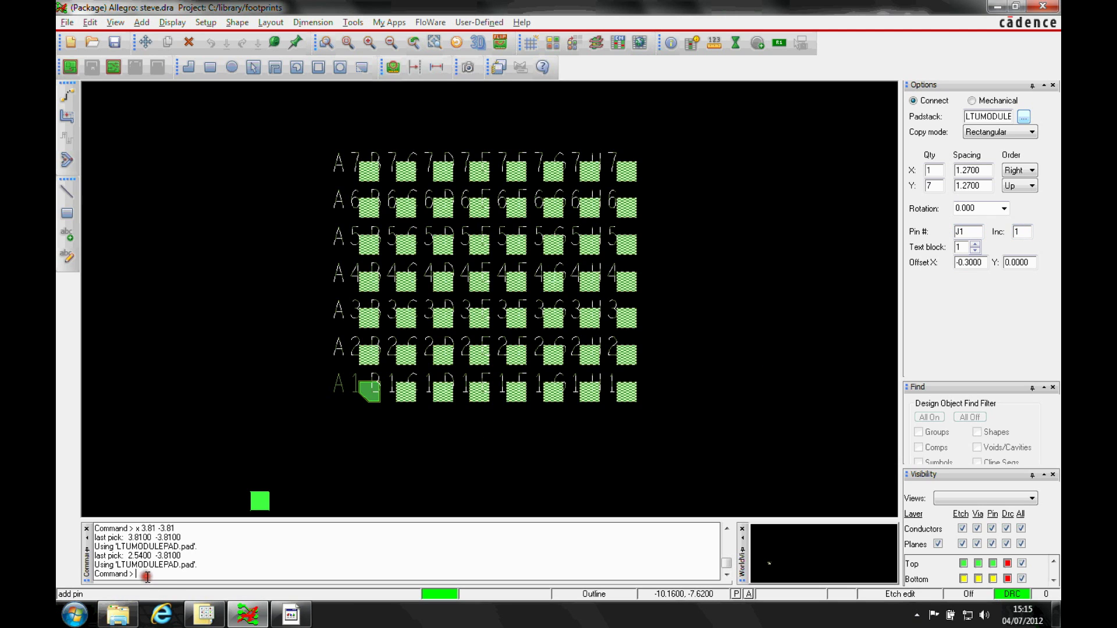
{"action": "type", "text": "2.54 -3.81"}
{"action": "key", "text": "Return"}
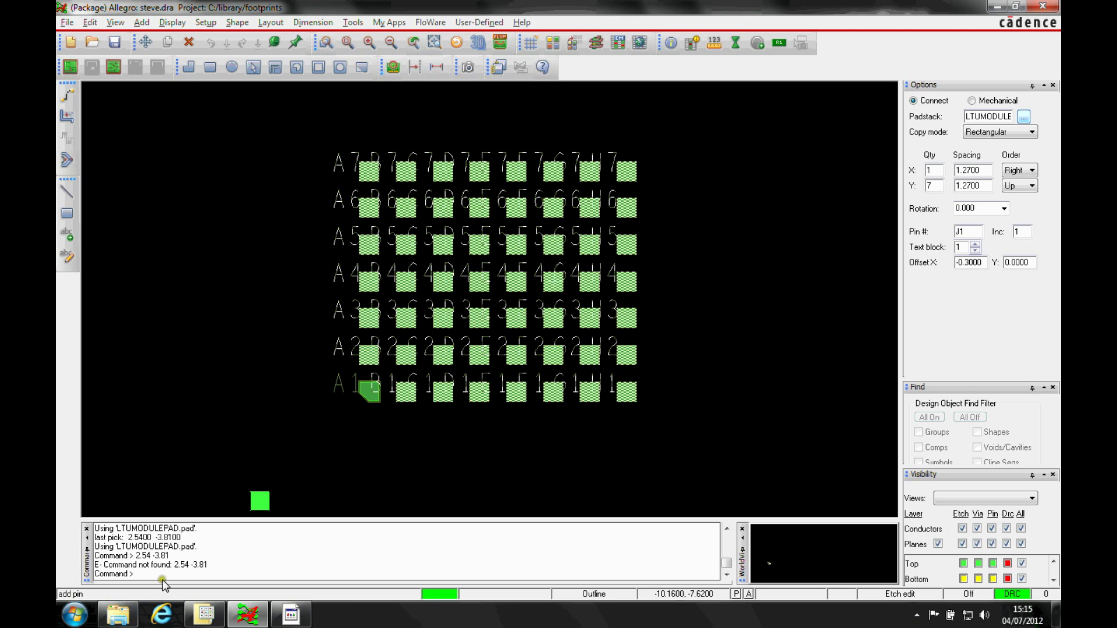
{"action": "type", "text": "x 2.54 -3.81"}
{"action": "key", "text": "Return"}
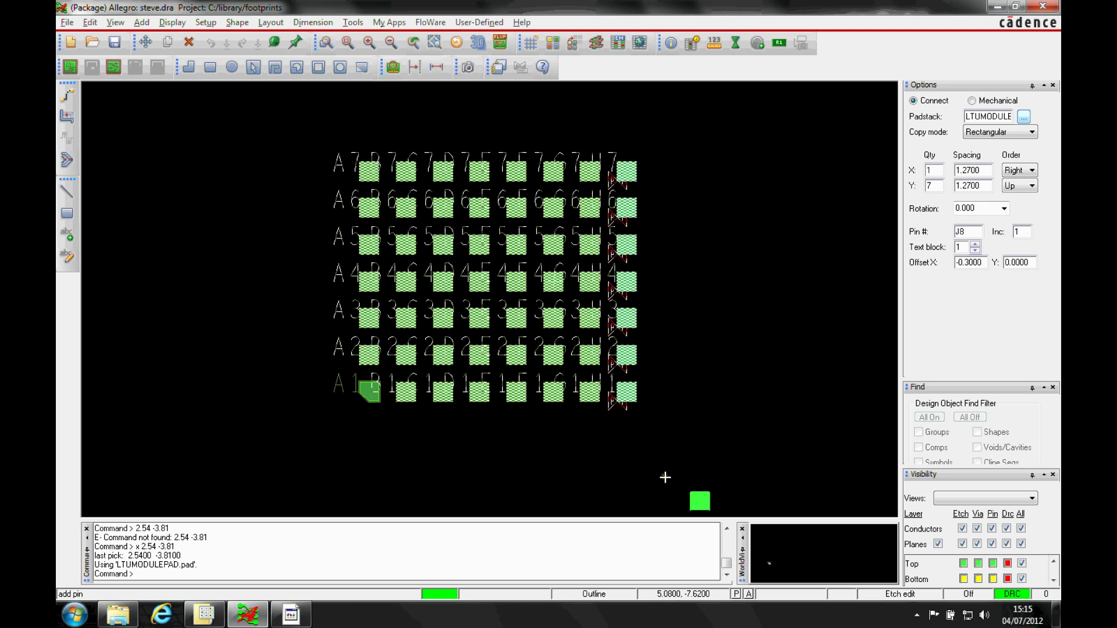
Undo the overlapping J column and place pins J1–J7 at 3.81, -3.81
{"action": "right_click", "coordinate": [680, 344]}
{"action": "left_click", "coordinate": [727, 369]}
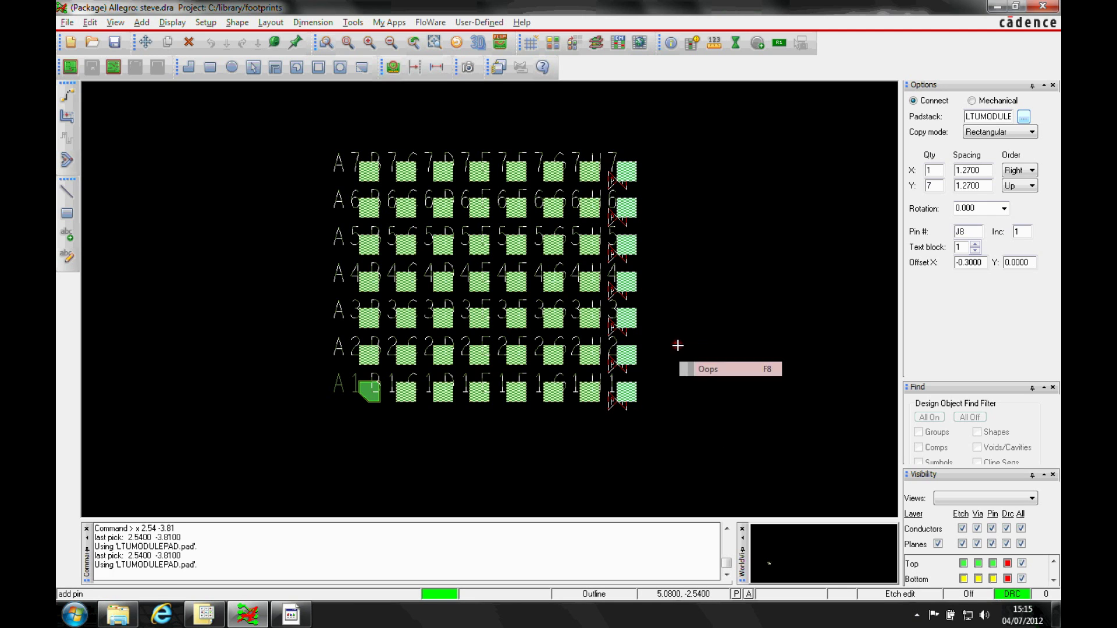
{"action": "mouse_move", "coordinate": [291, 614]}
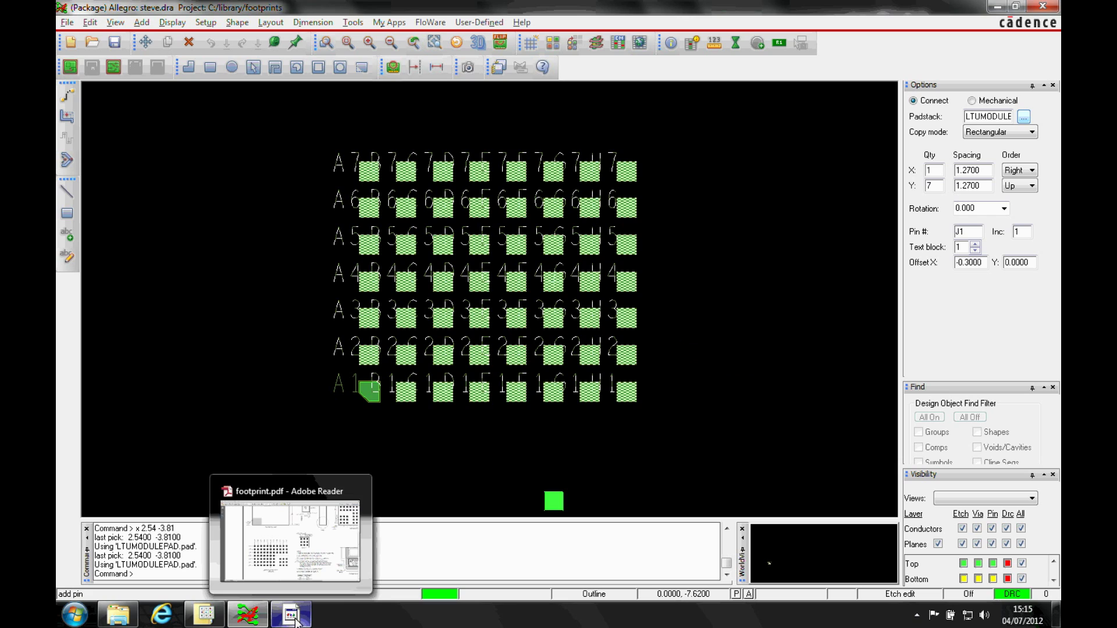
{"action": "type", "text": "x 3.81 -3"}
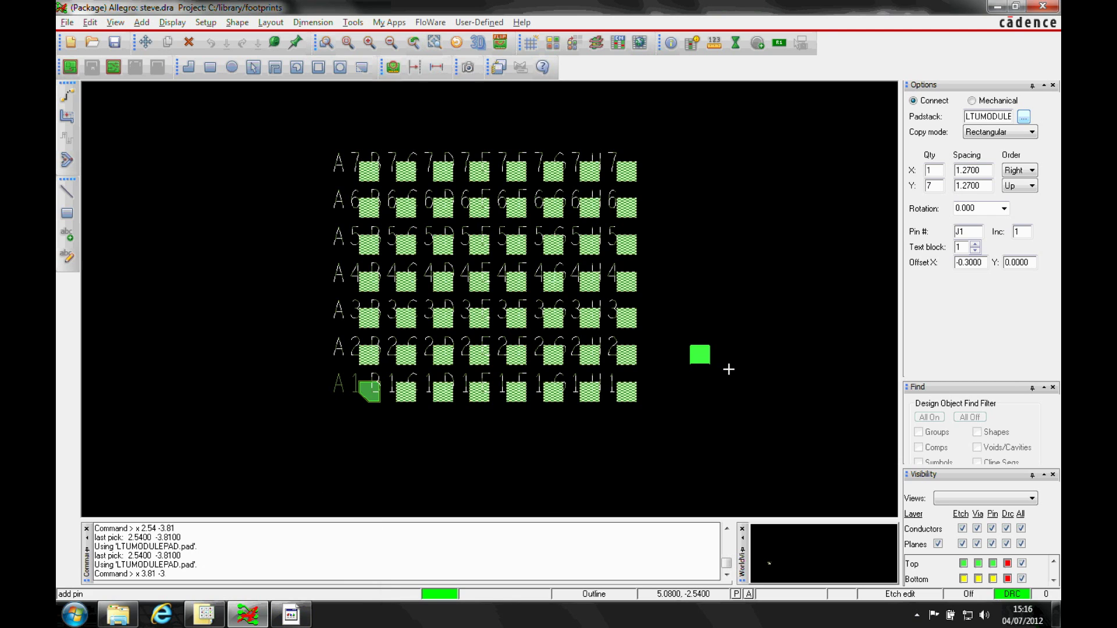
{"action": "type", "text": ".81"}
{"action": "key", "text": "Return"}
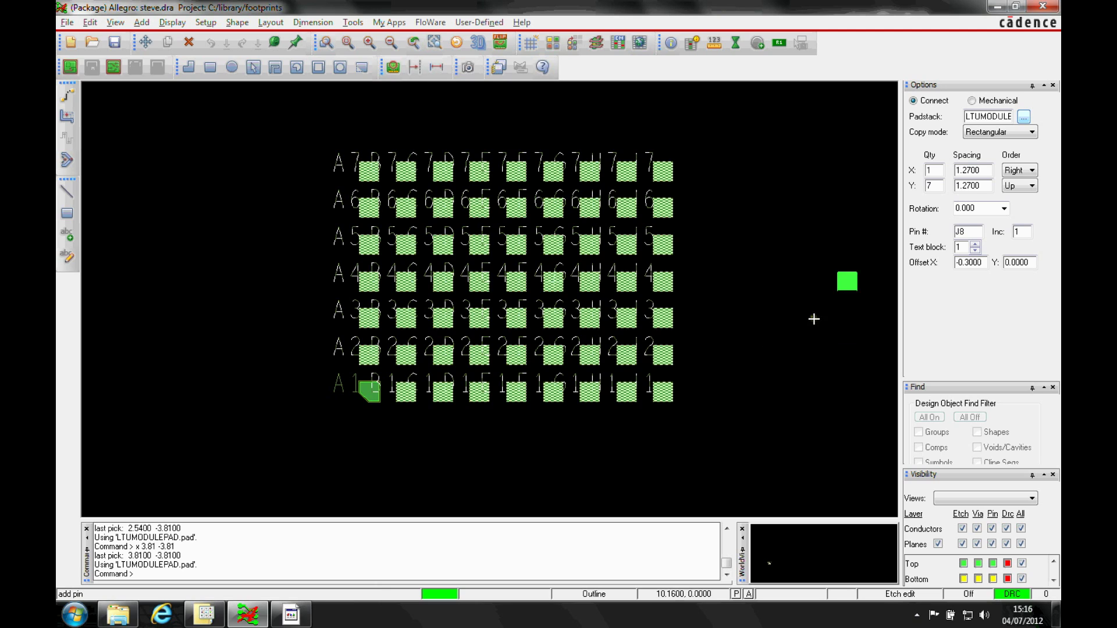
Renumber to K1 and place pins K1–K7 at x 5.08
{"action": "double_click", "coordinate": [961, 233]}
{"action": "type", "text": "K1"}
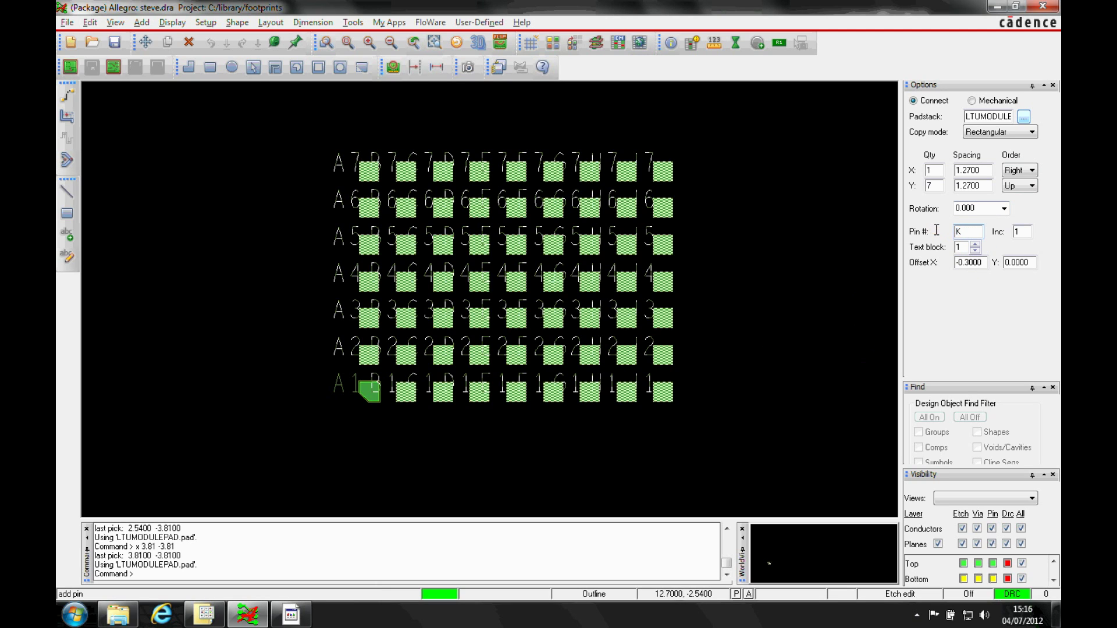
{"action": "key", "text": "Tab"}
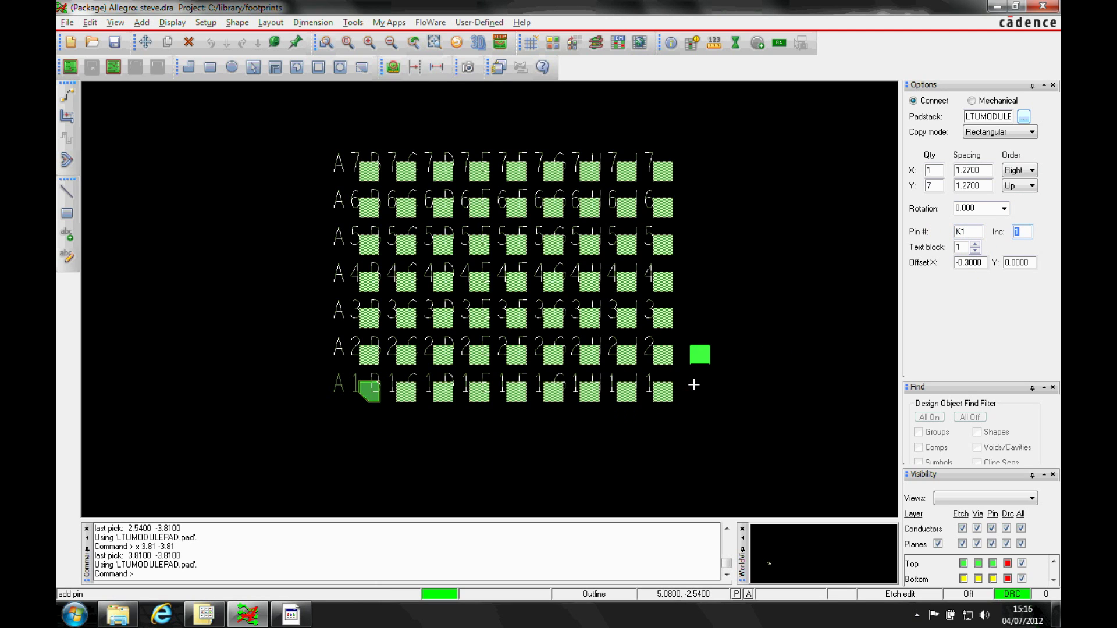
{"action": "type", "text": "x 5.08 -3.81"}
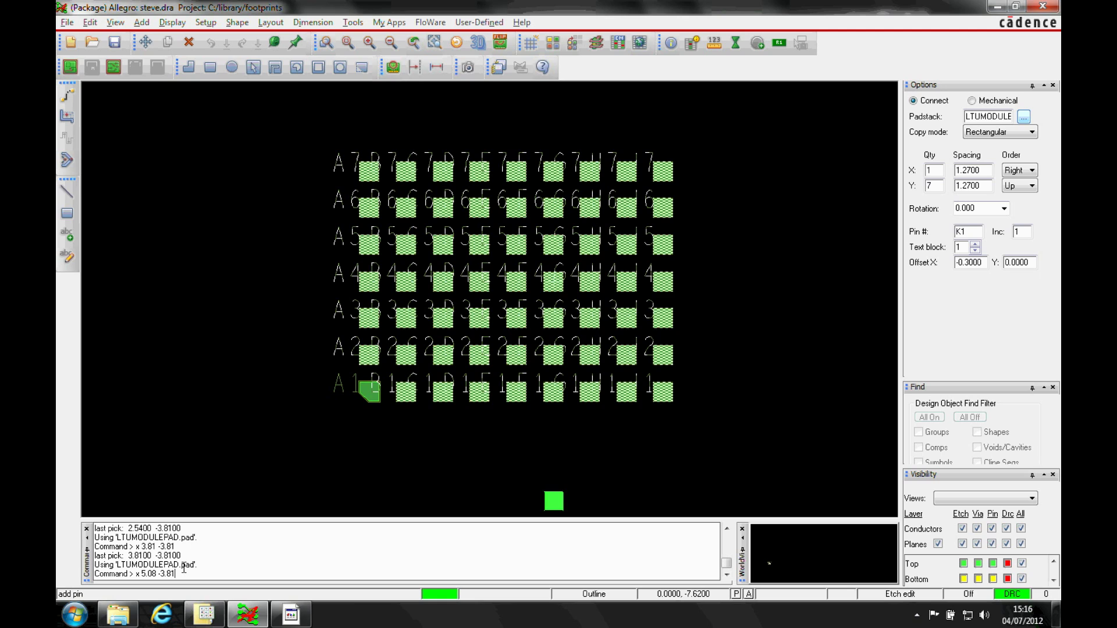
{"action": "key", "text": "Return"}
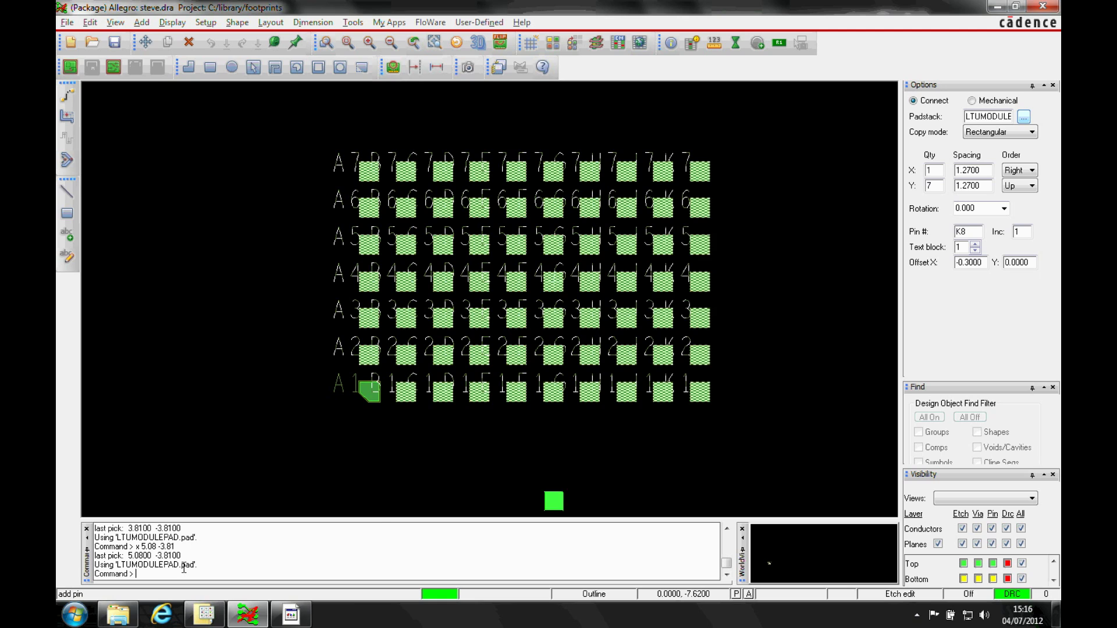
Renumber to L1 and place pins L1–L7 at x 6.35
{"action": "double_click", "coordinate": [975, 232]}
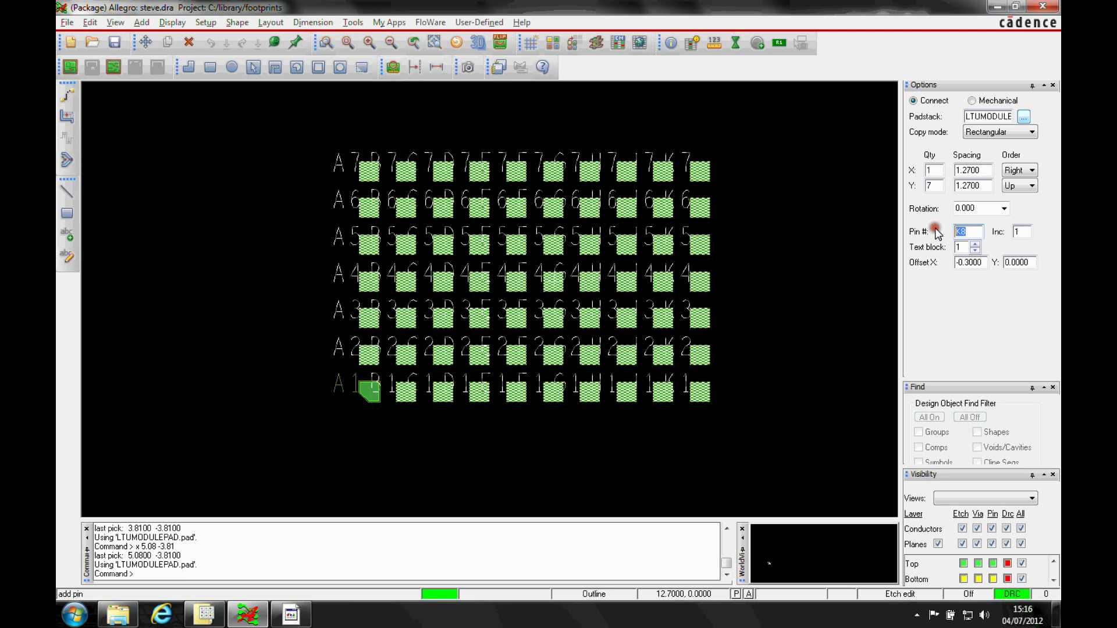
{"action": "type", "text": "L1"}
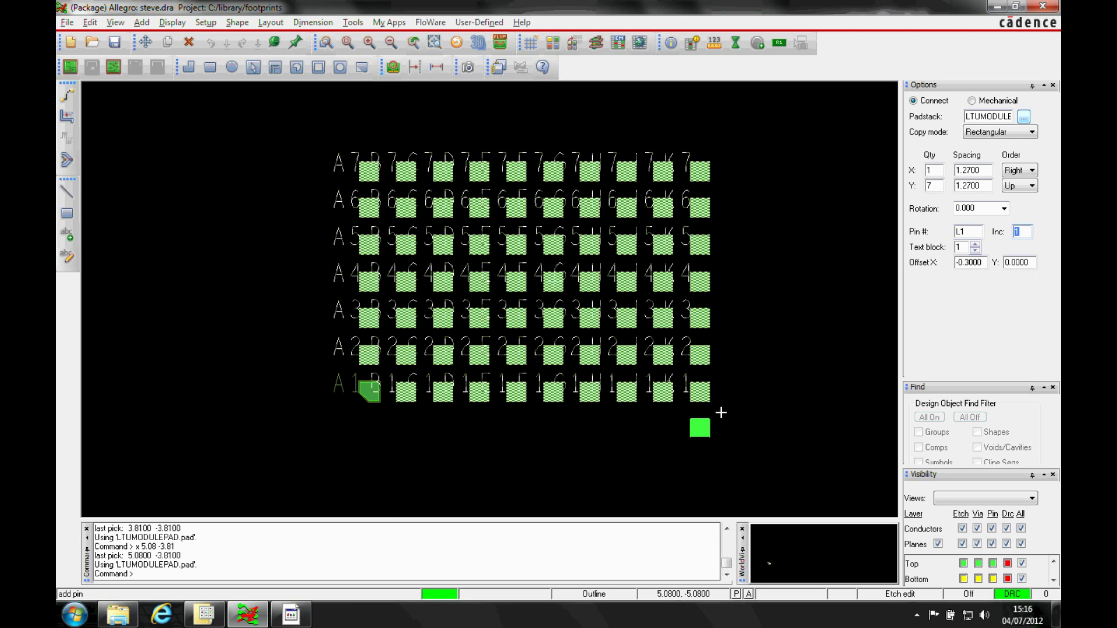
{"action": "left_click", "coordinate": [152, 575]}
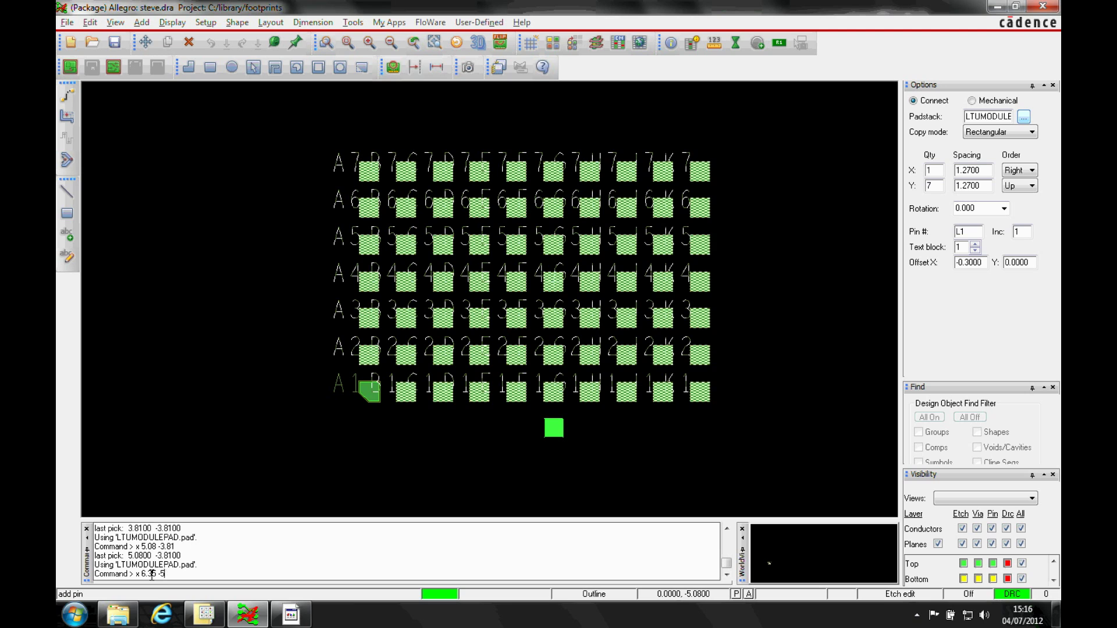
{"action": "key", "text": "Return"}
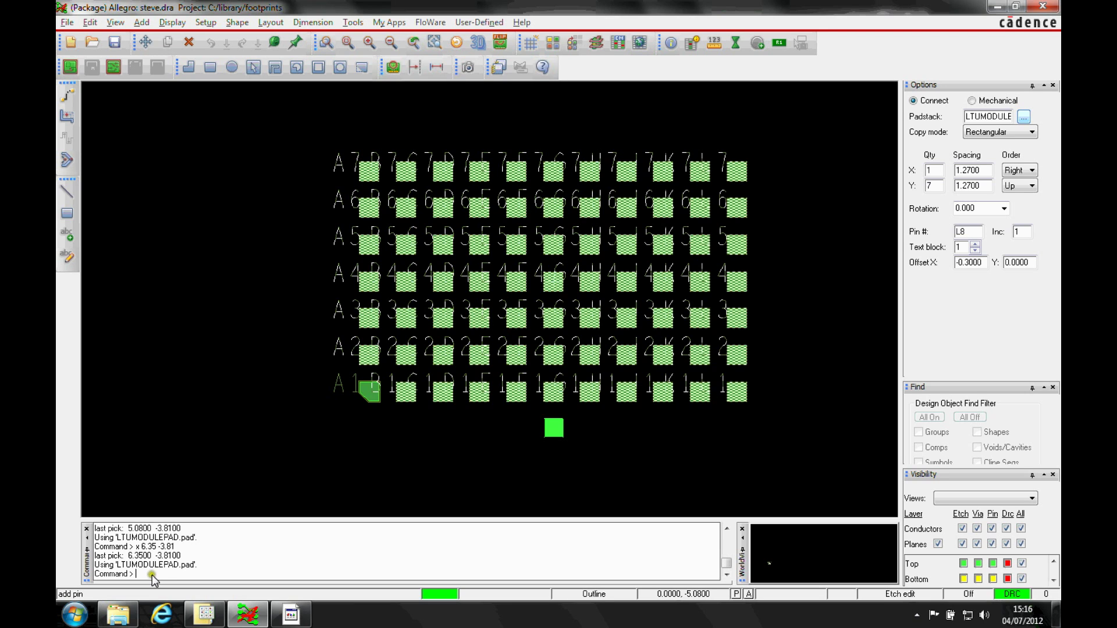
Finish pin placement and compare the pad grid with the datasheet's suggested layout
{"action": "right_click", "coordinate": [758, 271]}
{"action": "left_click", "coordinate": [778, 280]}
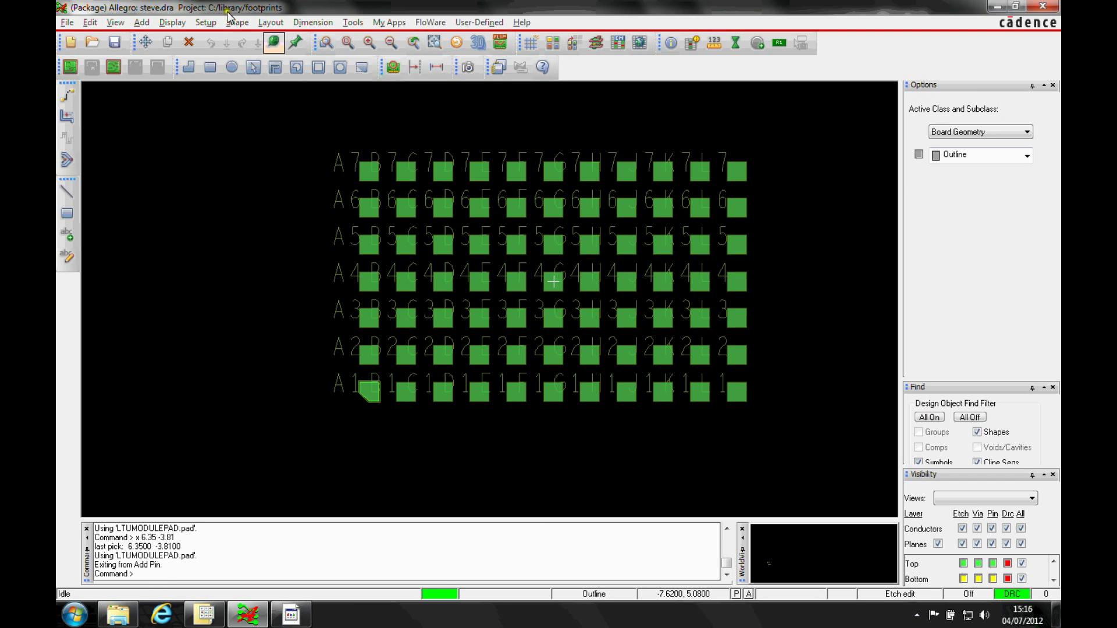
{"action": "left_click", "coordinate": [188, 42]}
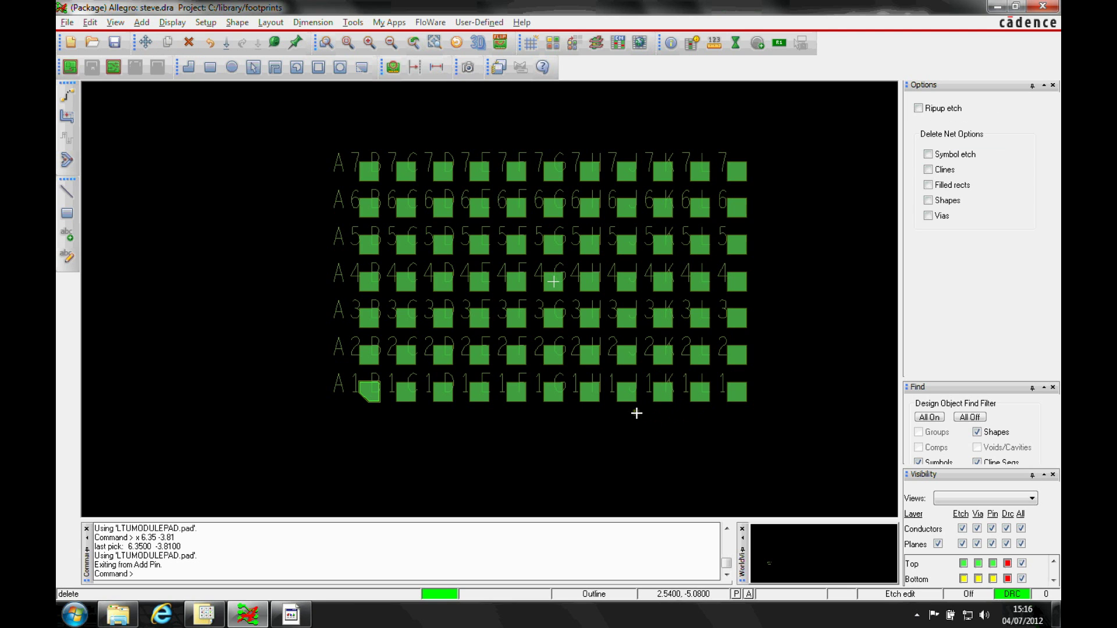
{"action": "left_click", "coordinate": [294, 614]}
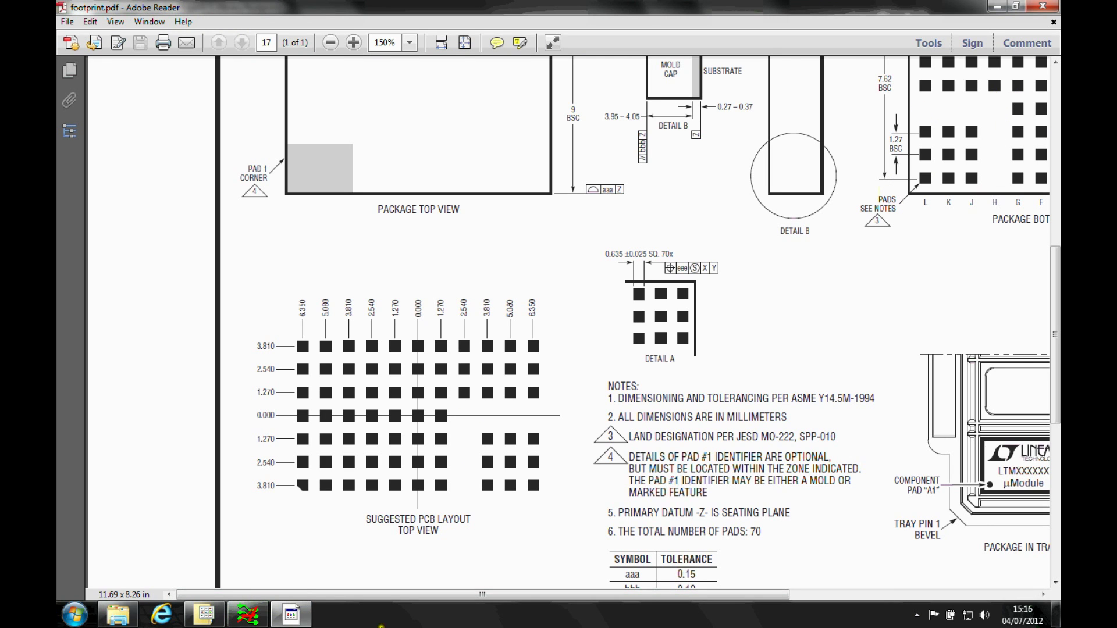
{"action": "left_click", "coordinate": [248, 615]}
Delete pads H1, H2, H3, H4, J4, K4 and L4
{"action": "left_click", "coordinate": [90, 23]}
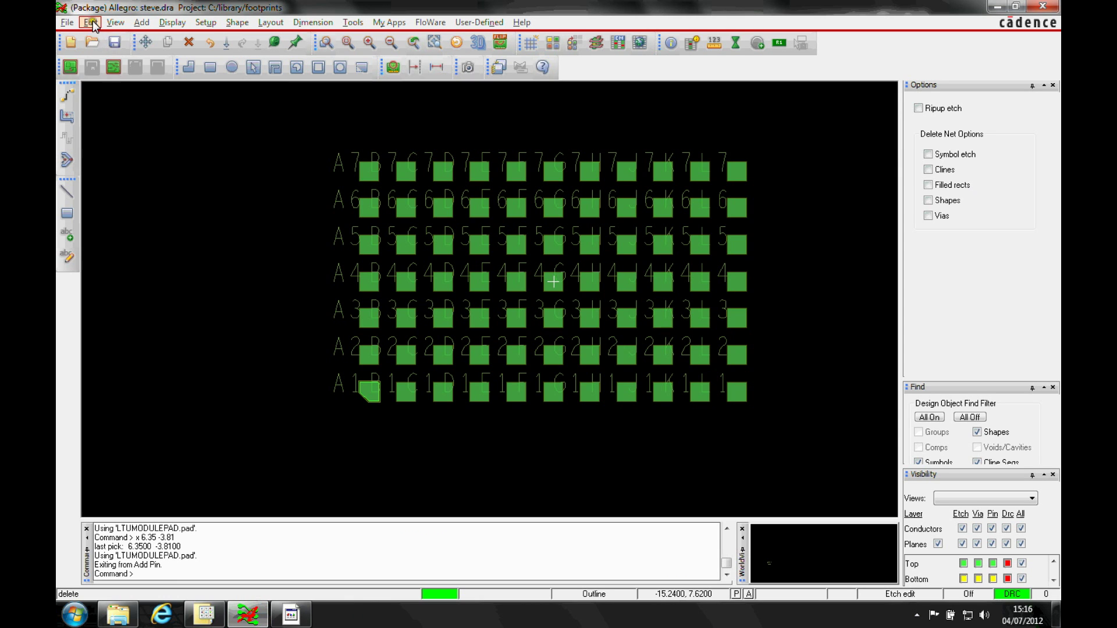
{"action": "left_click", "coordinate": [112, 157]}
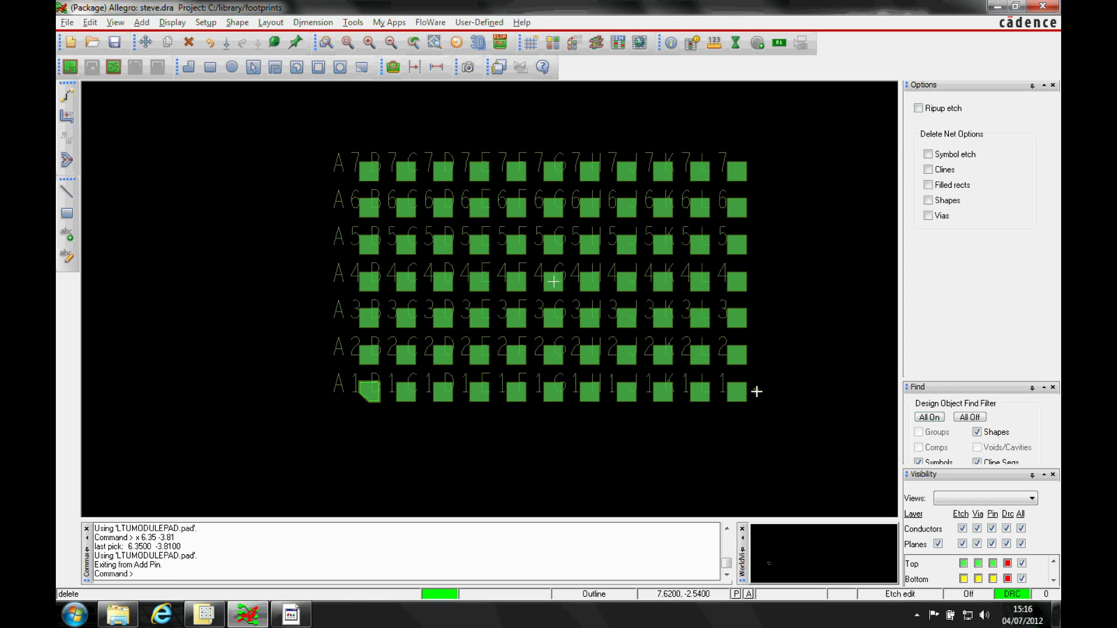
{"action": "left_click", "coordinate": [631, 396]}
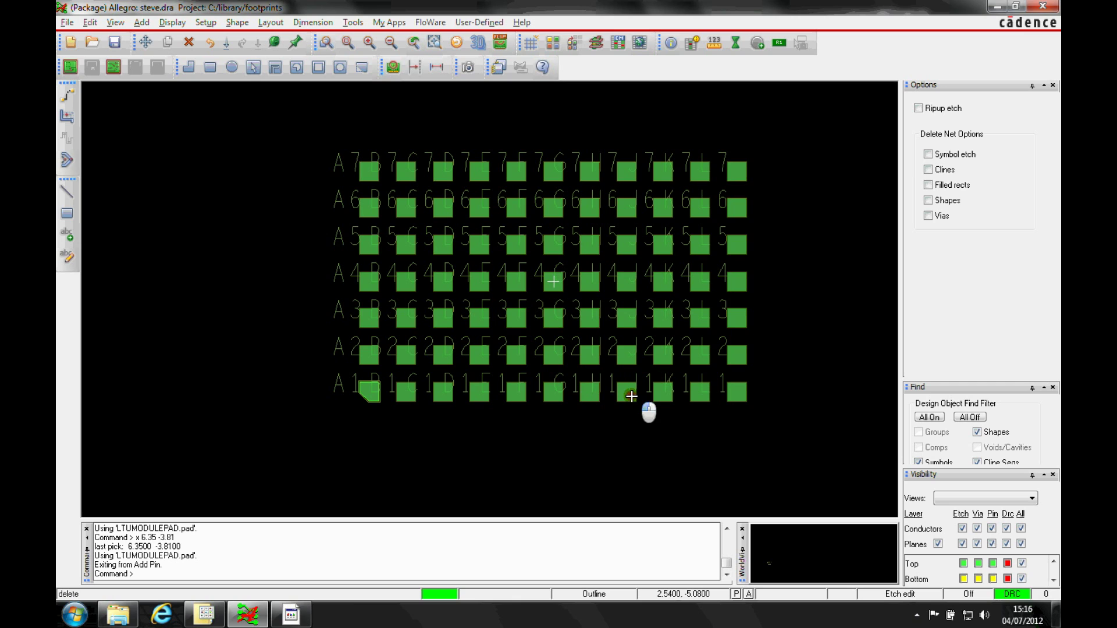
{"action": "left_click", "coordinate": [629, 356]}
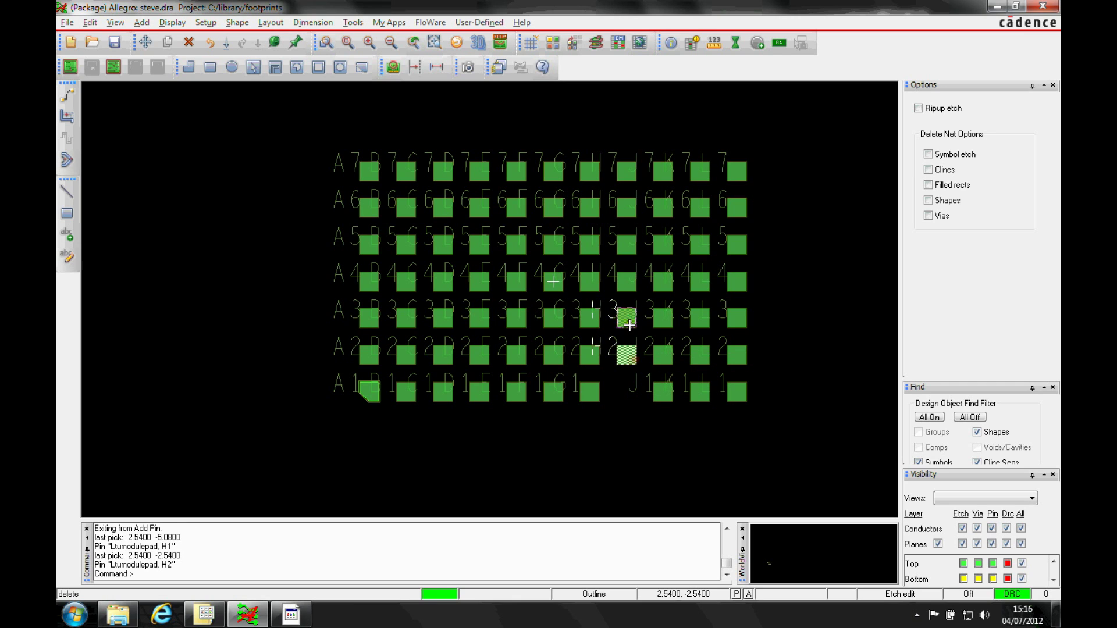
{"action": "left_click", "coordinate": [627, 314]}
{"action": "left_click", "coordinate": [627, 281]}
{"action": "left_click", "coordinate": [663, 281]}
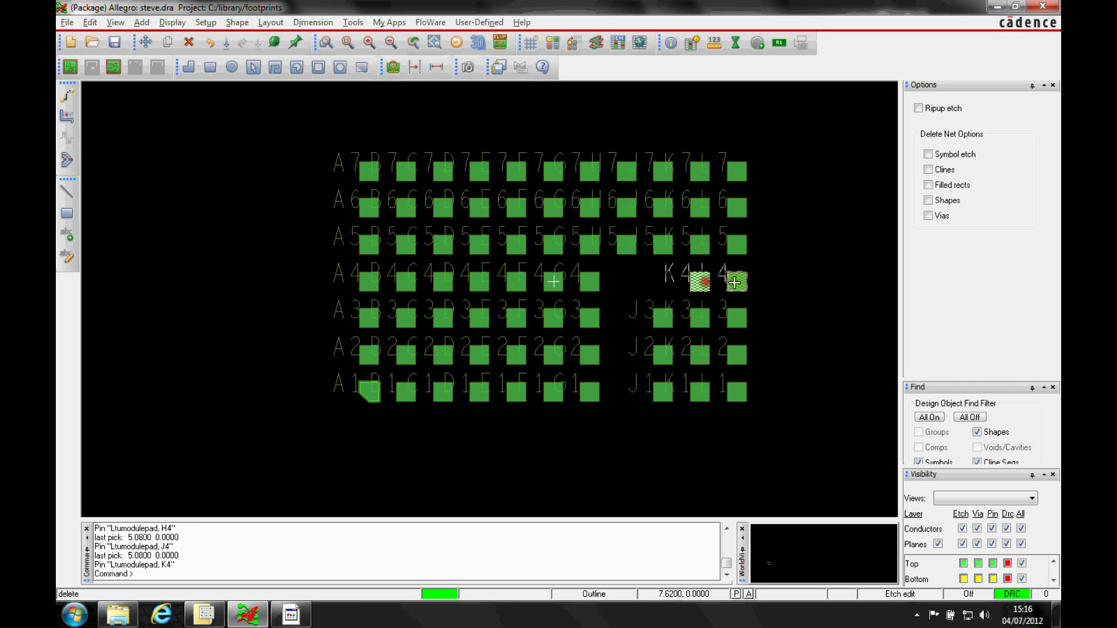
{"action": "left_click", "coordinate": [700, 281]}
{"action": "left_click", "coordinate": [819, 221]}
{"action": "right_click", "coordinate": [818, 220]}
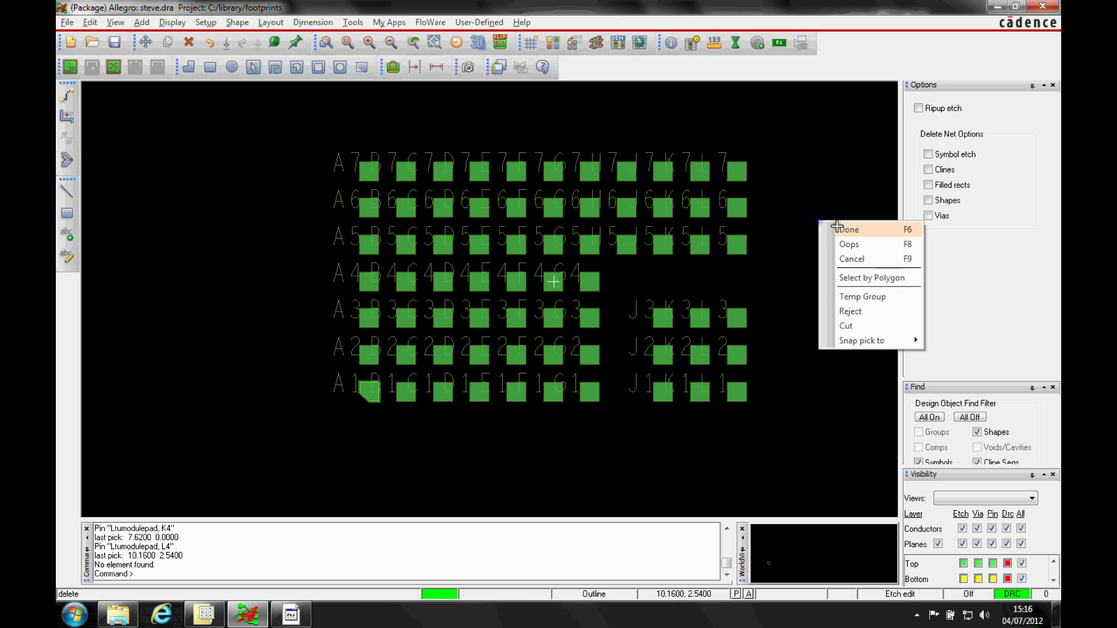
{"action": "left_click", "coordinate": [843, 229]}
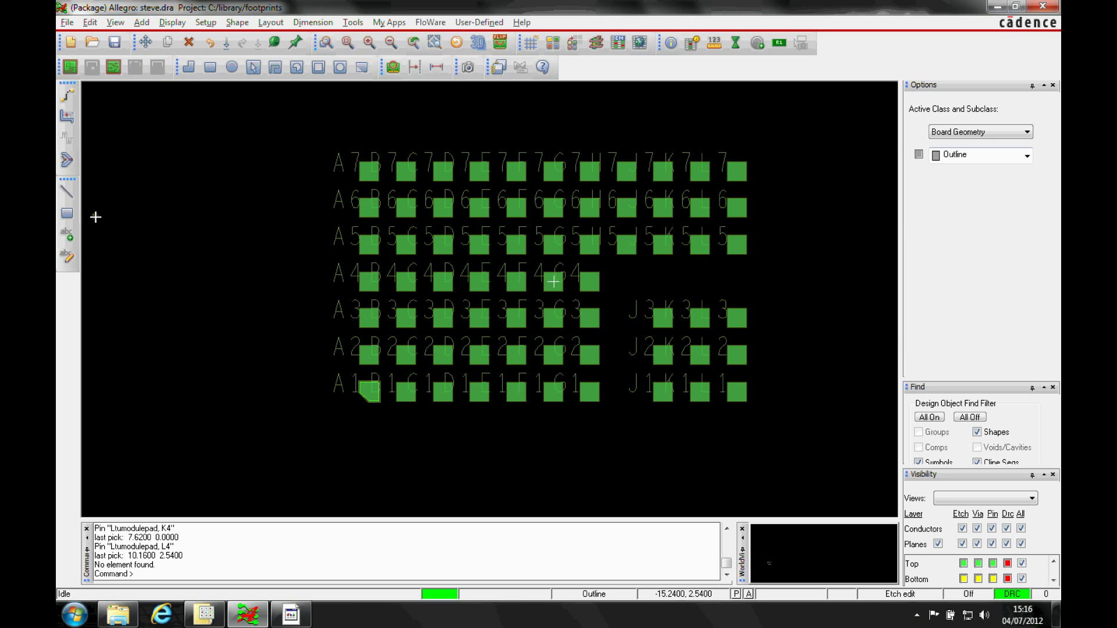
Start a Package Geometry/Assembly_Top rectangle after checking the package body size in the datasheet
{"action": "left_click", "coordinate": [142, 22]}
{"action": "left_click", "coordinate": [173, 100]}
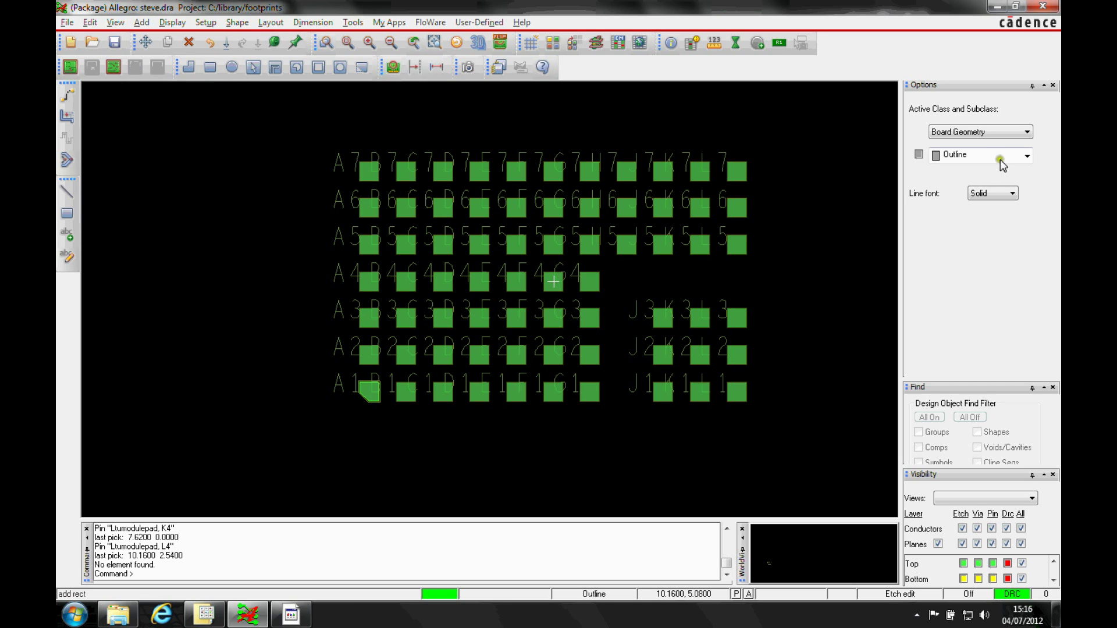
{"action": "left_click", "coordinate": [1012, 132]}
{"action": "left_click", "coordinate": [954, 201]}
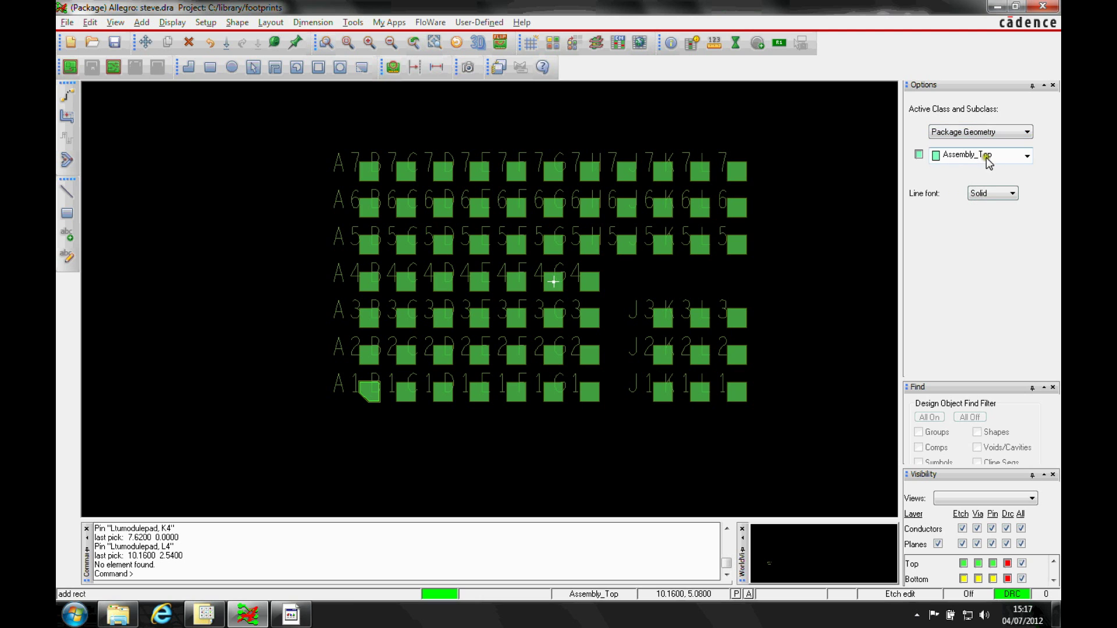
{"action": "left_click", "coordinate": [302, 618]}
{"action": "scroll", "coordinate": [643, 218], "scroll_direction": "up", "scroll_amount": 3}
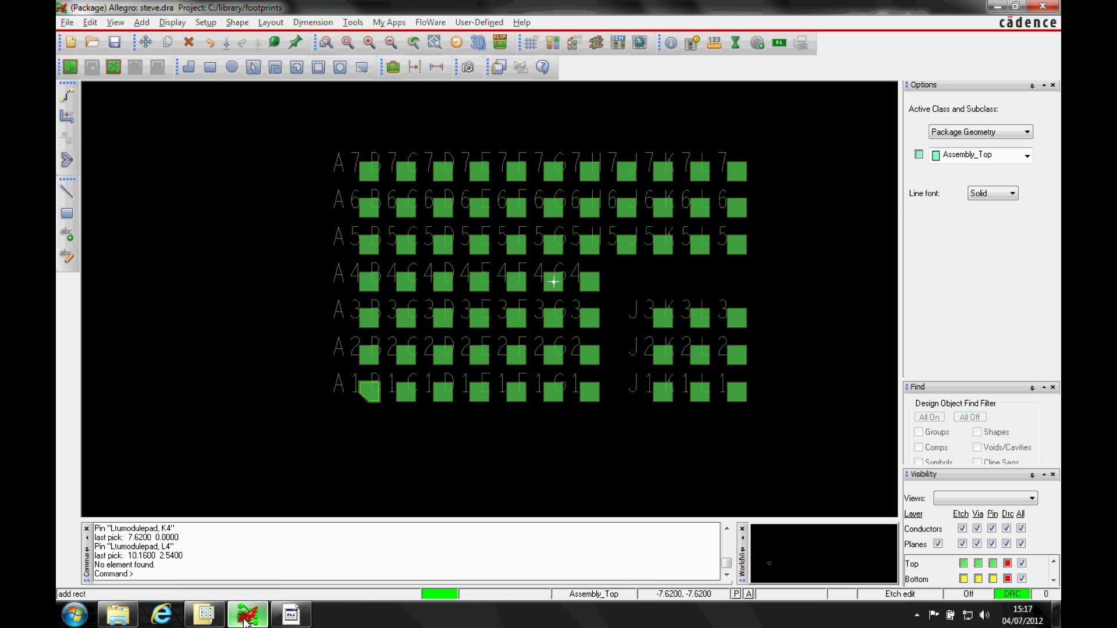
{"action": "left_click", "coordinate": [247, 614]}
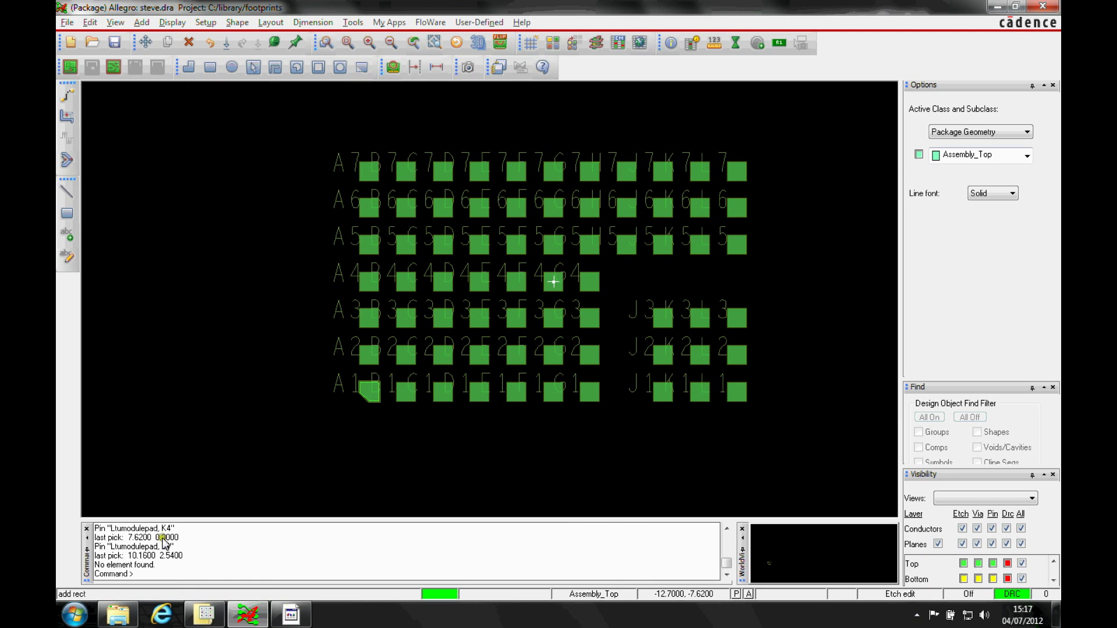
Place the rectangle corners at x -7.5 -4.5 and x 7.5 4.5
{"action": "left_click", "coordinate": [196, 568]}
{"action": "key", "text": "Return"}
{"action": "type", "text": "x"}
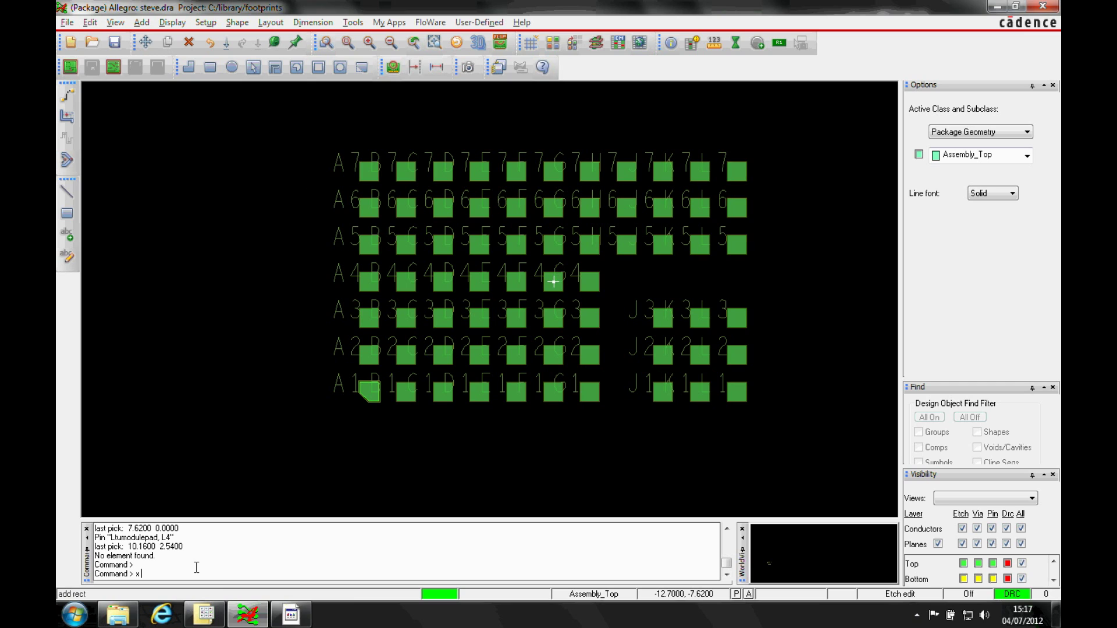
{"action": "type", "text": " -7.5 -4.5"}
{"action": "key", "text": "Return"}
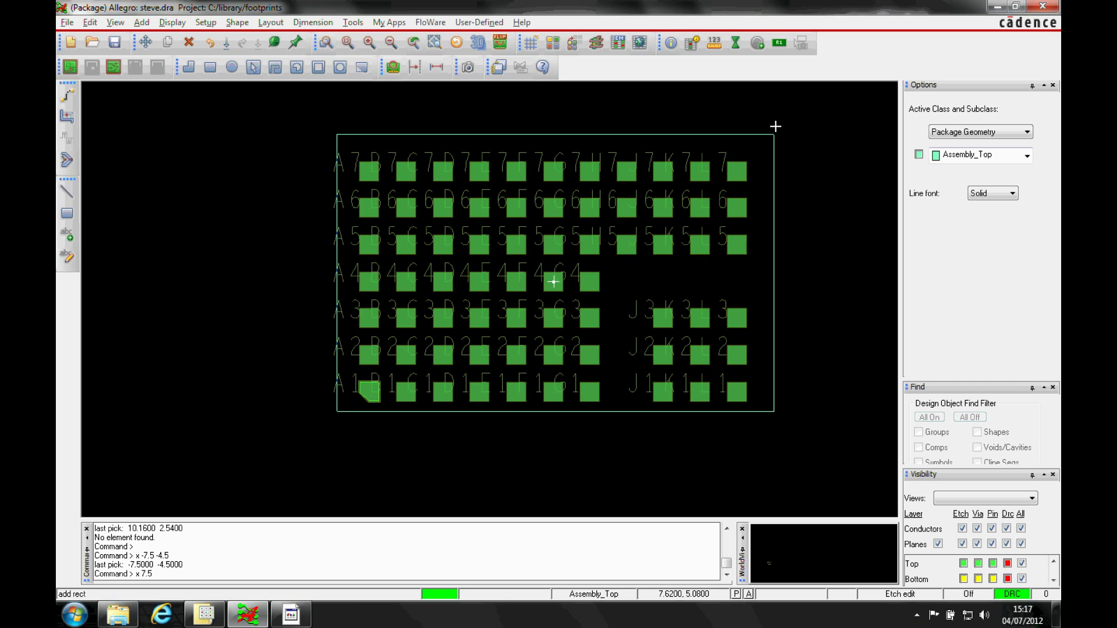
{"action": "type", "text": "x 7.5 4.5"}
{"action": "key", "text": "Return"}
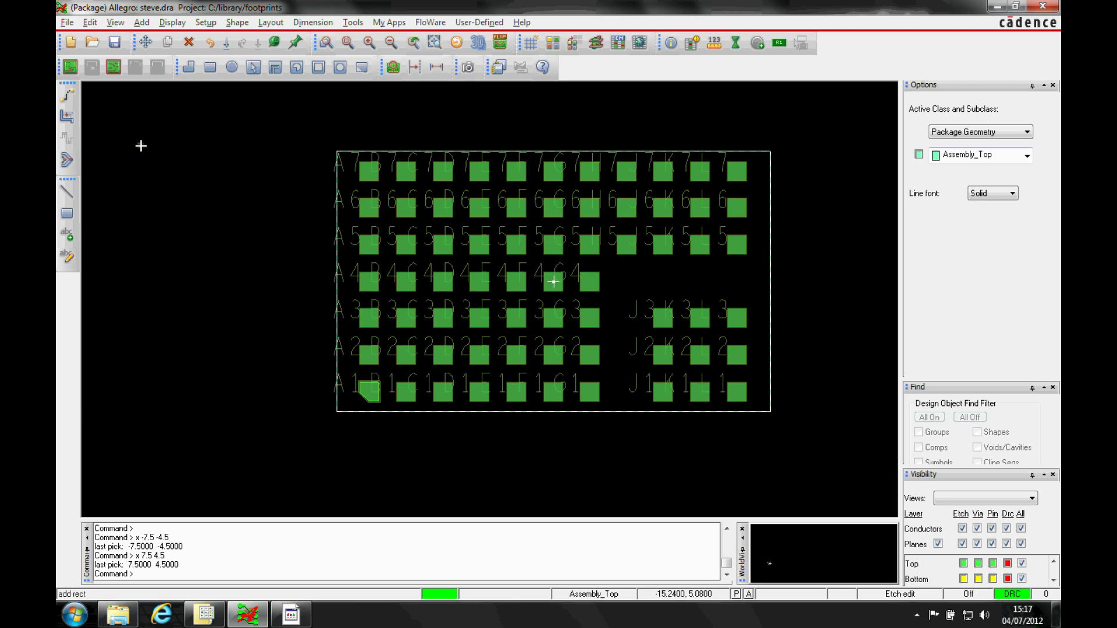
{"action": "left_click", "coordinate": [66, 191]}
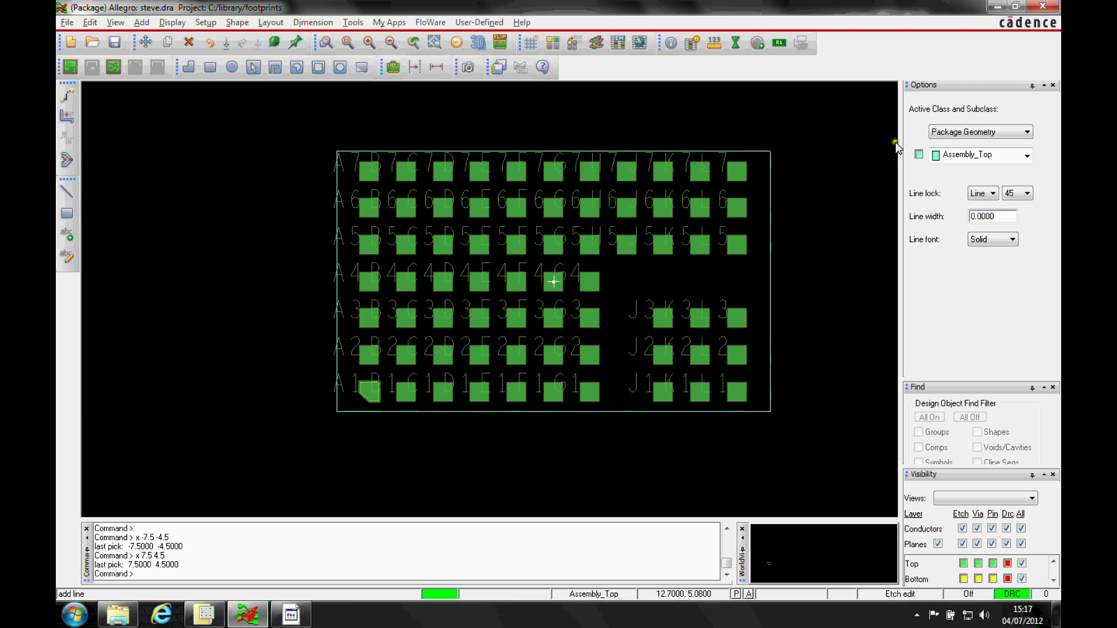
Set lines to Package Geometry/Silkscreen_Top with 0.2 width and 90-degree lock
{"action": "left_click", "coordinate": [983, 131]}
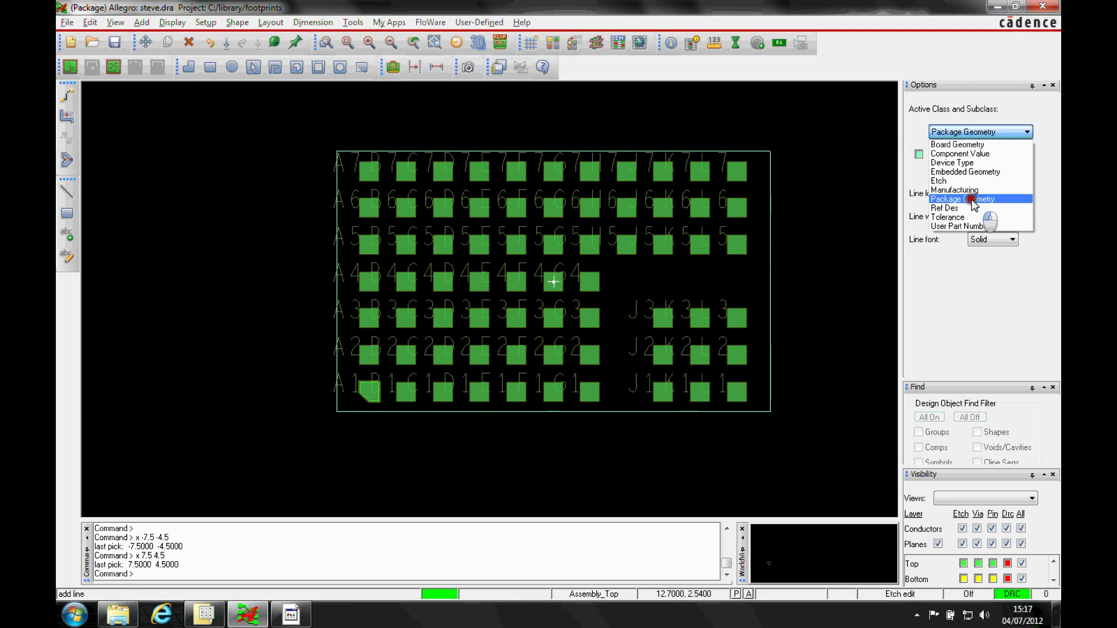
{"action": "left_click", "coordinate": [991, 199]}
{"action": "left_click", "coordinate": [988, 154]}
{"action": "left_click", "coordinate": [968, 337]}
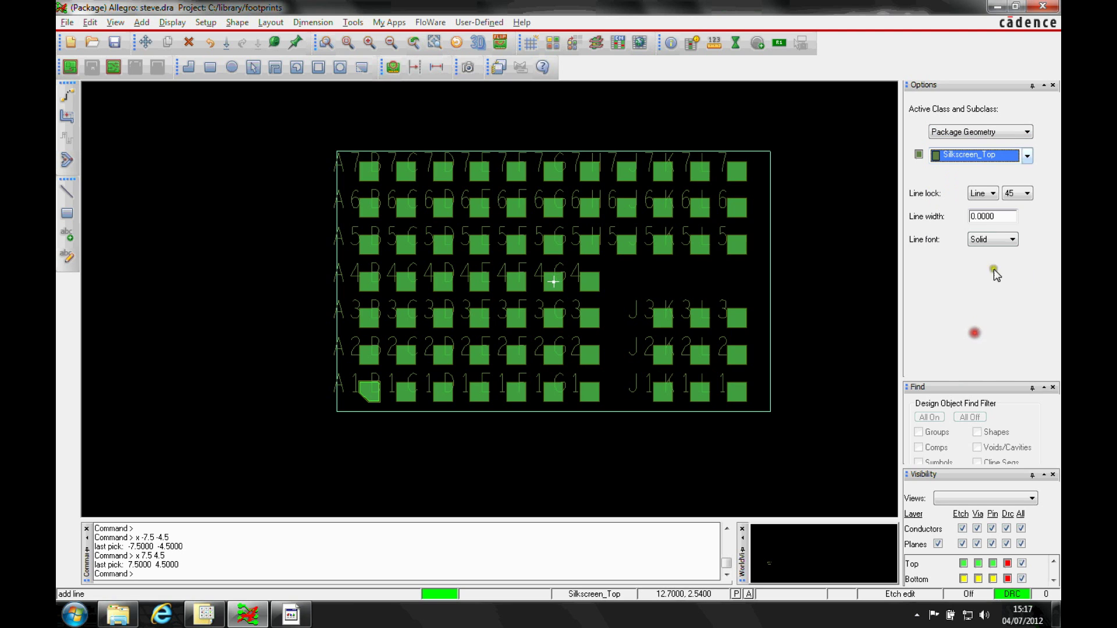
{"action": "double_click", "coordinate": [989, 217]}
{"action": "type", "text": "0."}
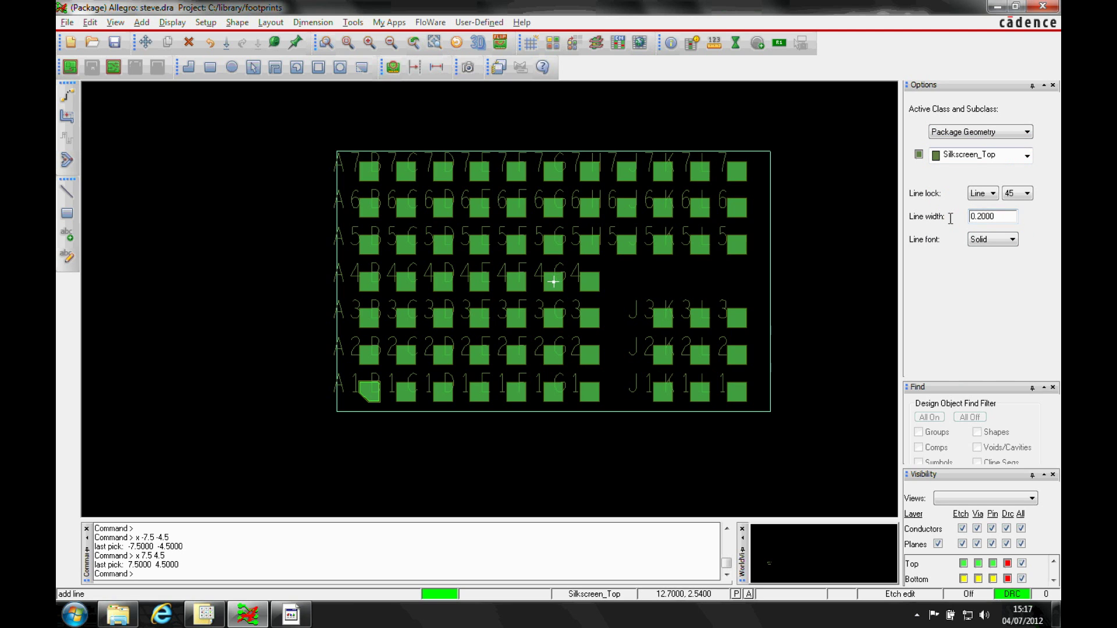
{"action": "left_click", "coordinate": [1025, 194]}
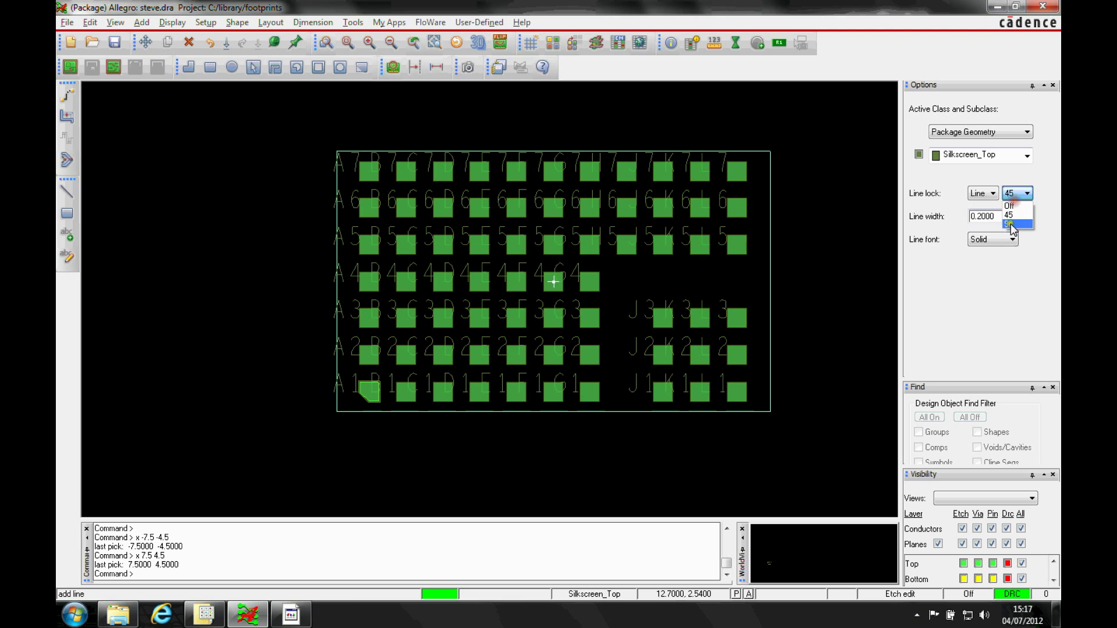
{"action": "left_click", "coordinate": [1011, 224]}
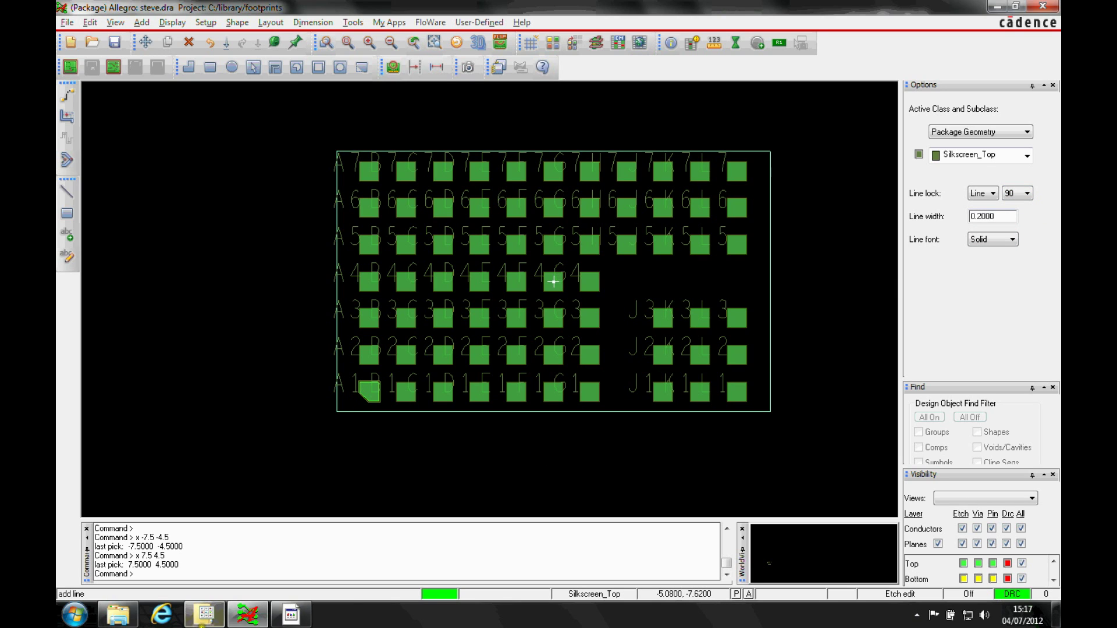
Start the outline at -7.5,-4.5 with a 9-unit left edge, undoing an overlong top segment
{"action": "left_click", "coordinate": [187, 573]}
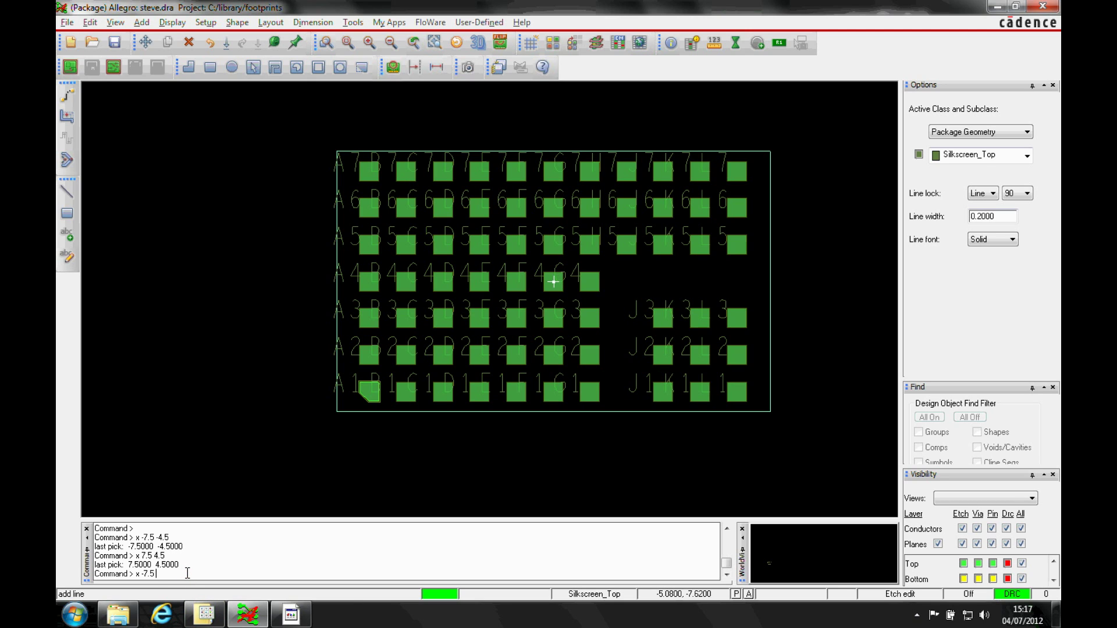
{"action": "key", "text": "Return"}
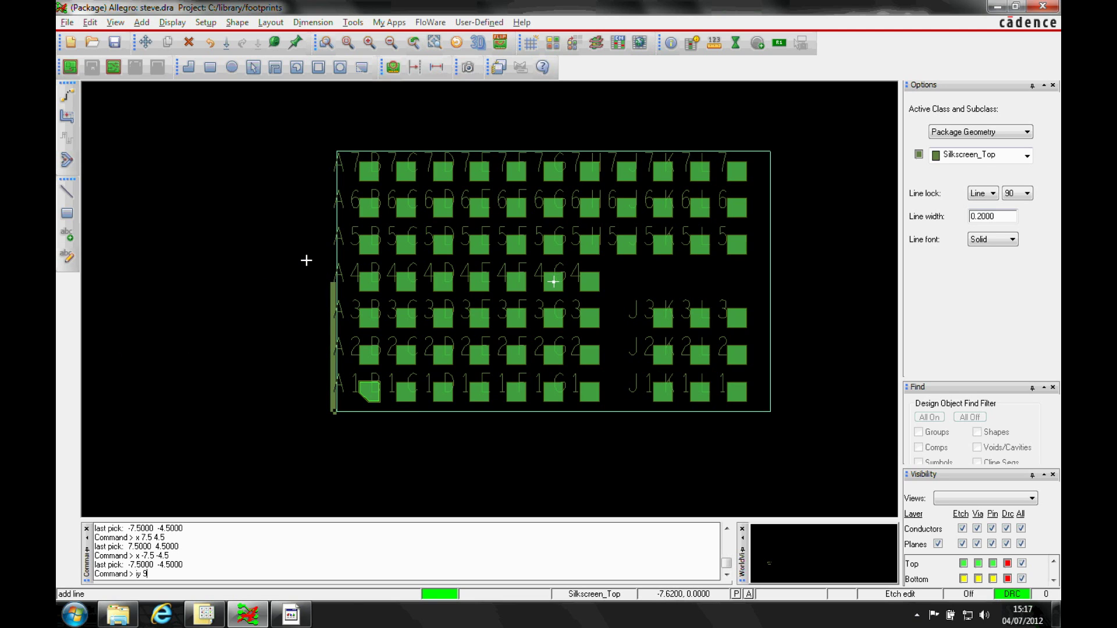
{"action": "key", "text": "Return"}
{"action": "type", "text": "ix"}
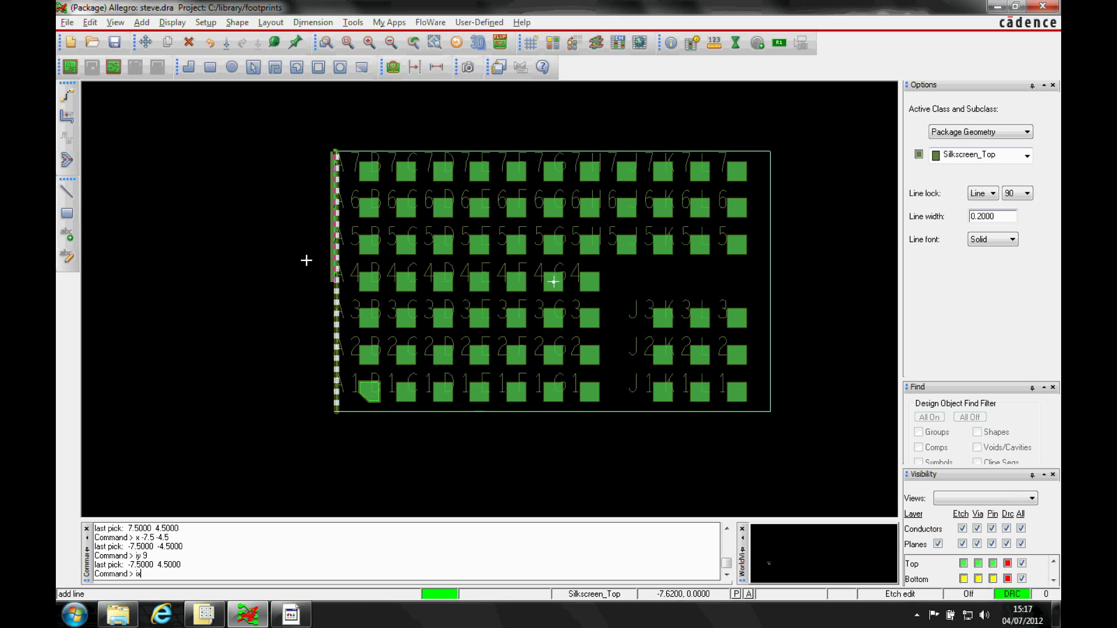
{"action": "key", "text": "Return"}
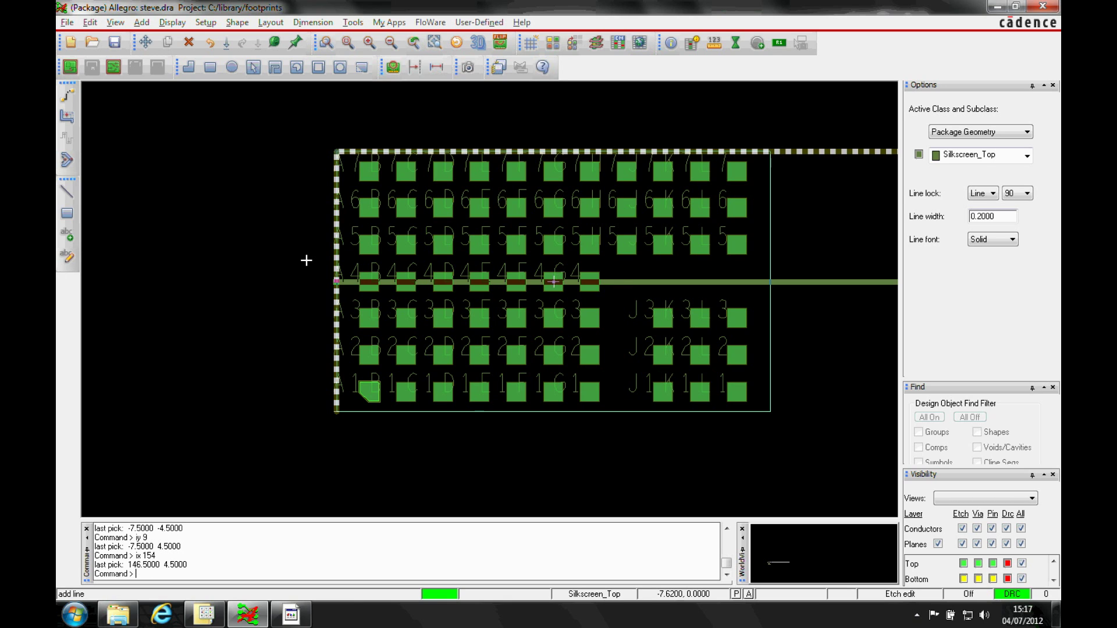
{"action": "right_click", "coordinate": [296, 289]}
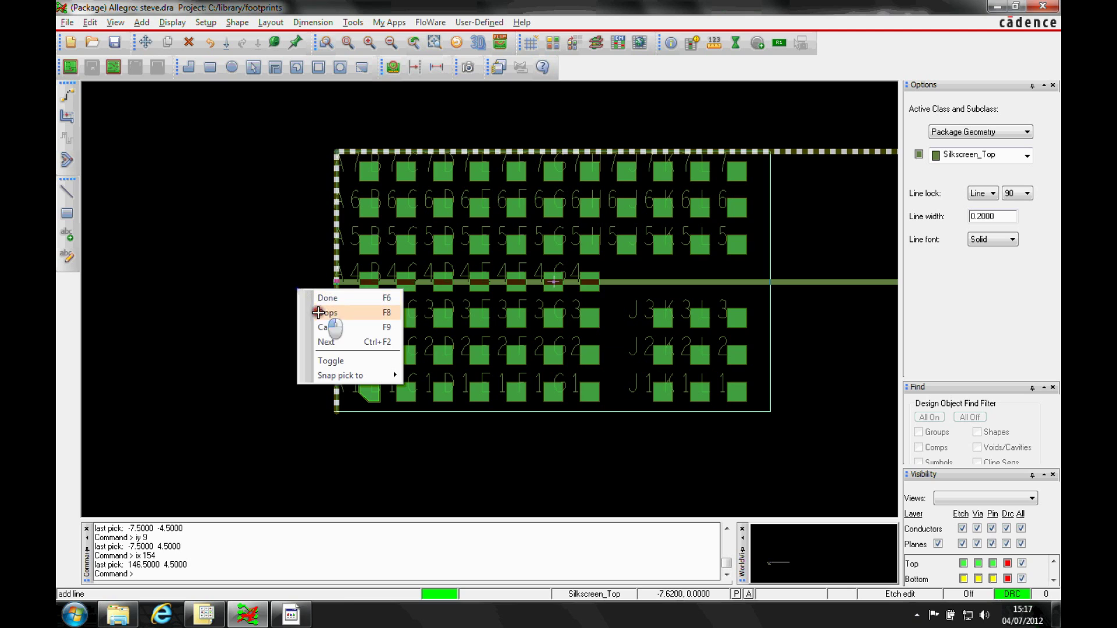
{"action": "left_click", "coordinate": [320, 314]}
Complete the outline with ix 15, iy -9 and ix -15 and finish
{"action": "type", "text": "ix 15"}
{"action": "key", "text": "Return"}
{"action": "type", "text": "i"}
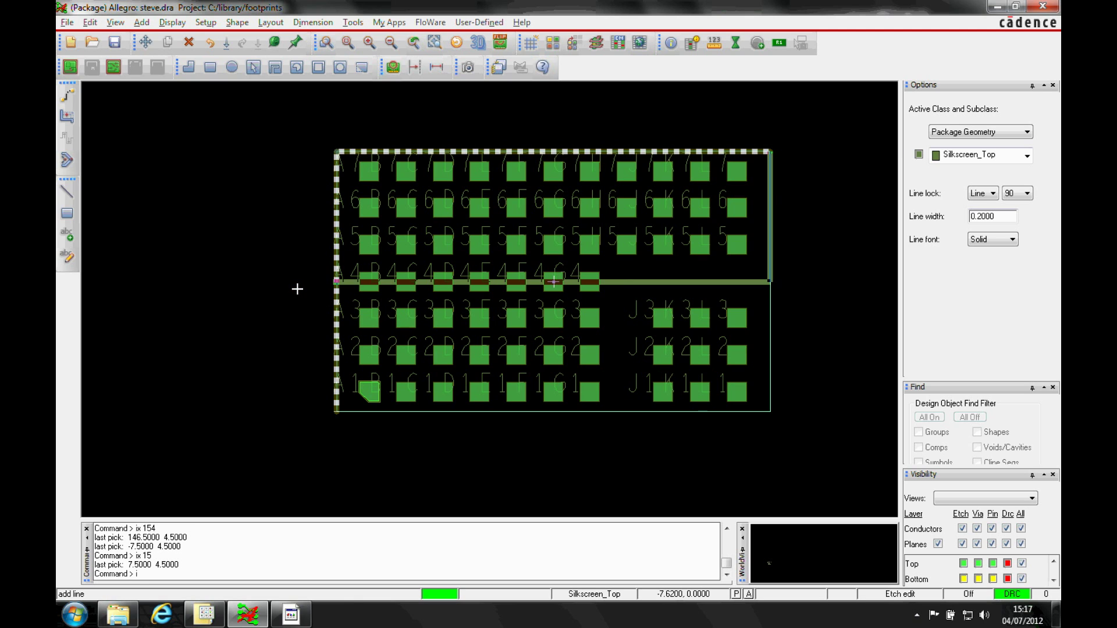
{"action": "type", "text": "y -9"}
{"action": "key", "text": "Return"}
{"action": "type", "text": "i"}
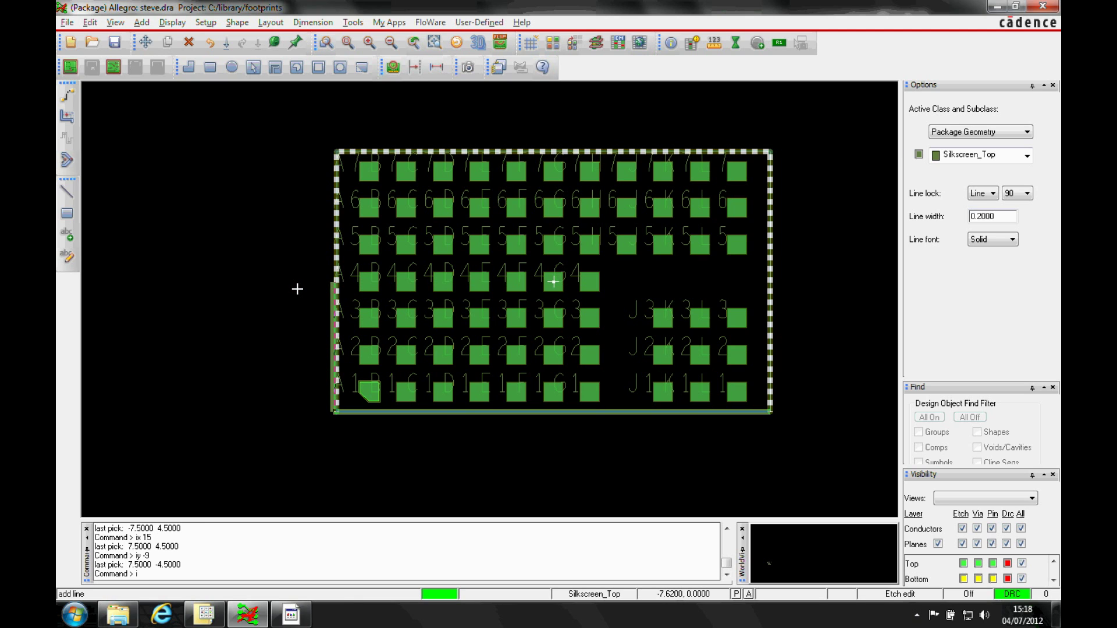
{"action": "type", "text": "x -15"}
{"action": "key", "text": "Return"}
{"action": "right_click", "coordinate": [327, 280]}
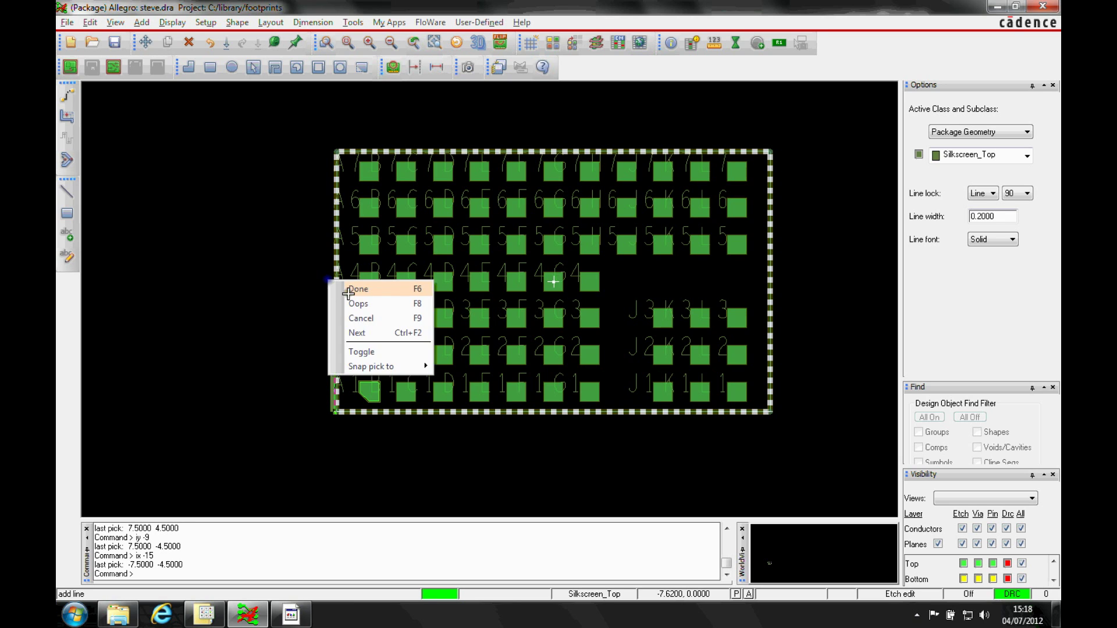
{"action": "left_click", "coordinate": [349, 288]}
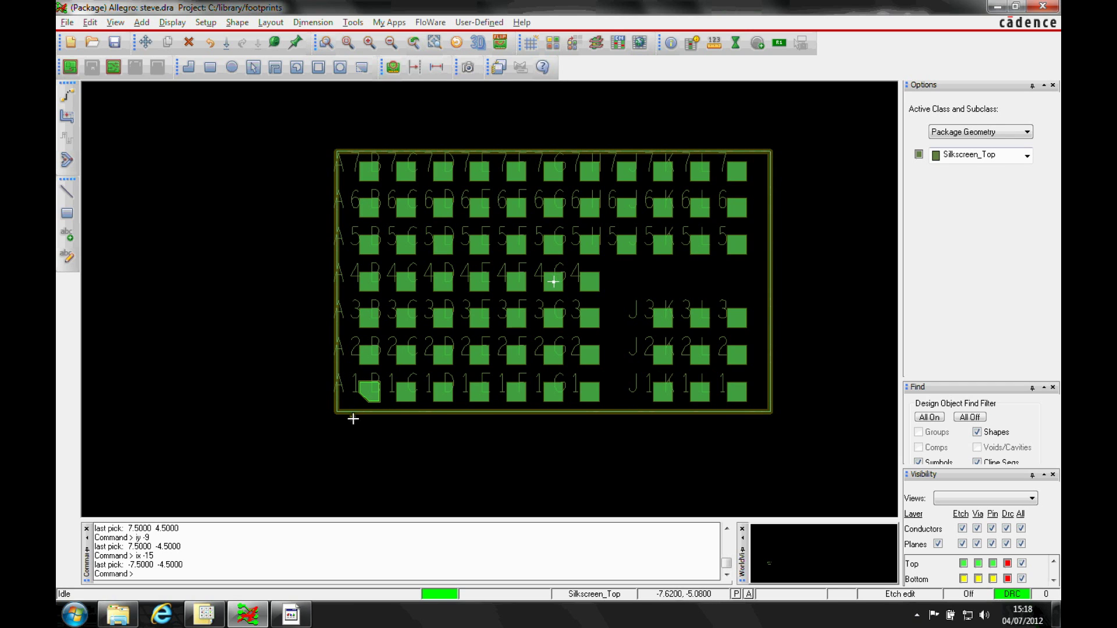
Start a circle with its centre left of the silkscreen outline
{"action": "left_click", "coordinate": [141, 22]}
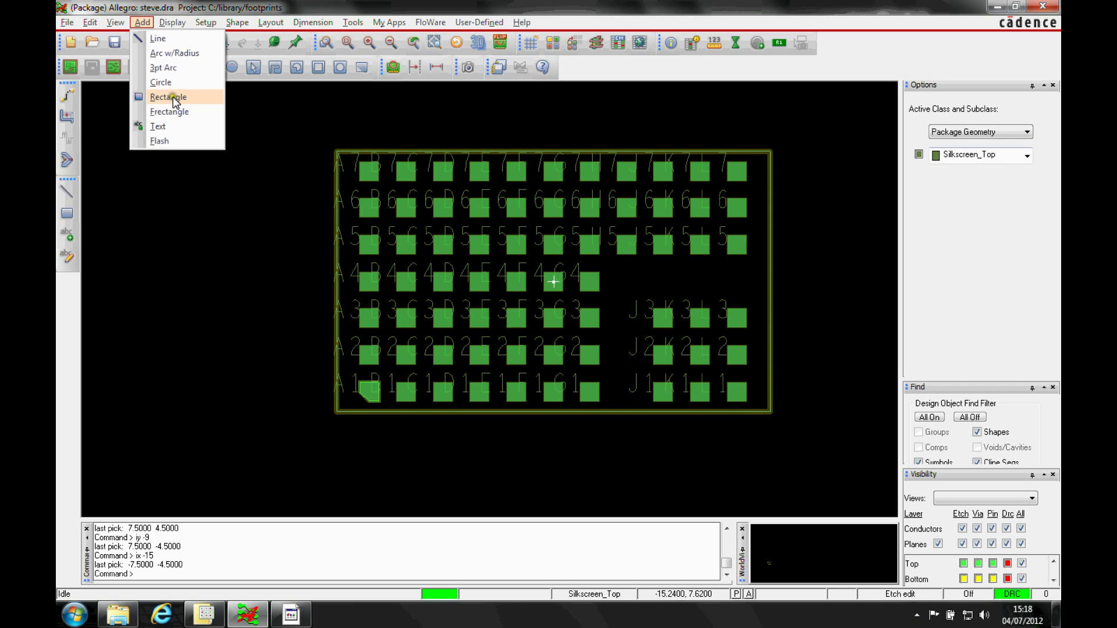
{"action": "left_click", "coordinate": [163, 82]}
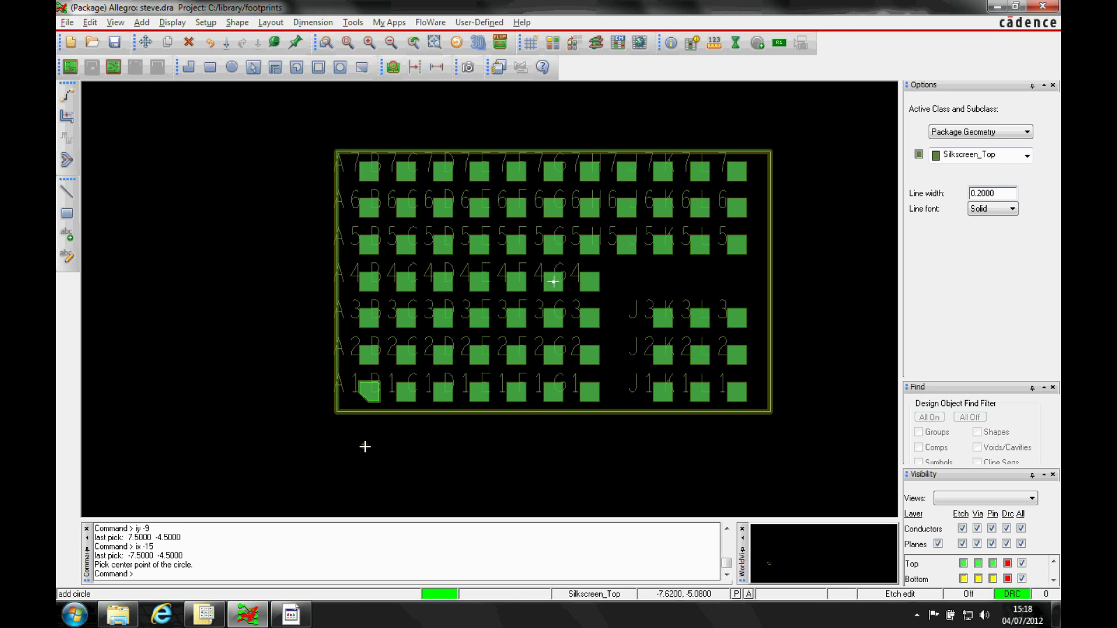
{"action": "left_click", "coordinate": [258, 407]}
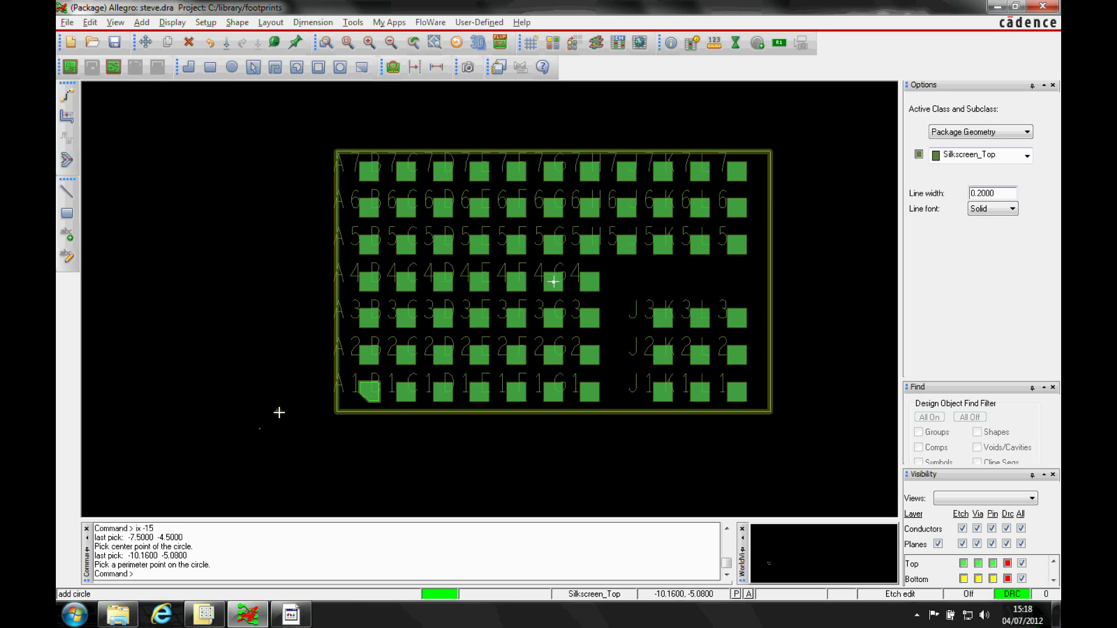
Set the non-etch and all-etch grid spacings to 0.127
{"action": "left_click", "coordinate": [206, 22]}
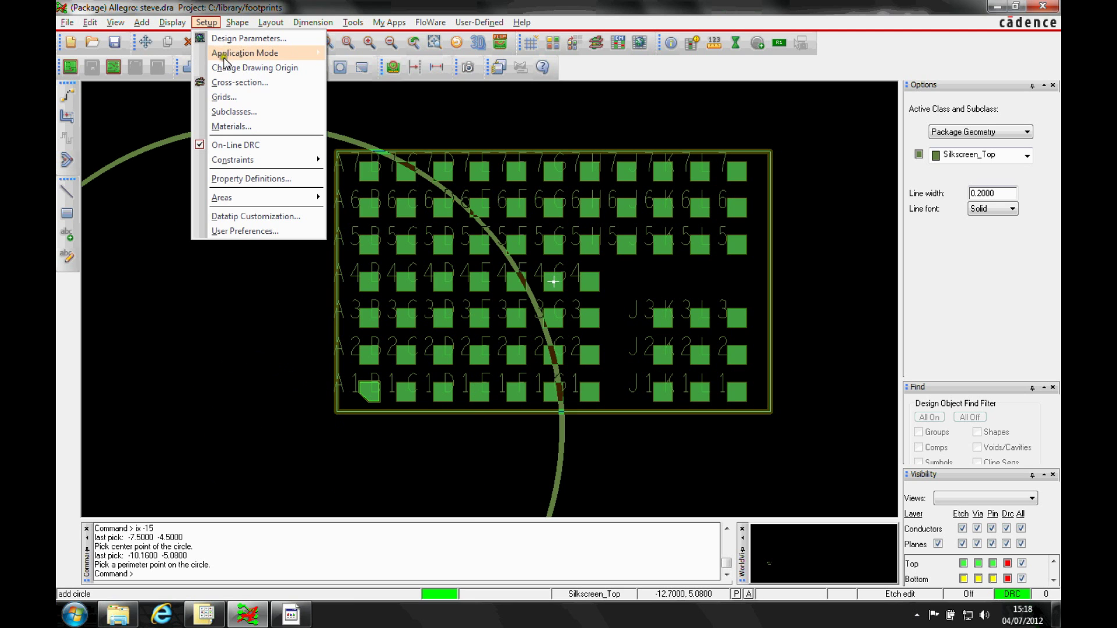
{"action": "left_click", "coordinate": [229, 99]}
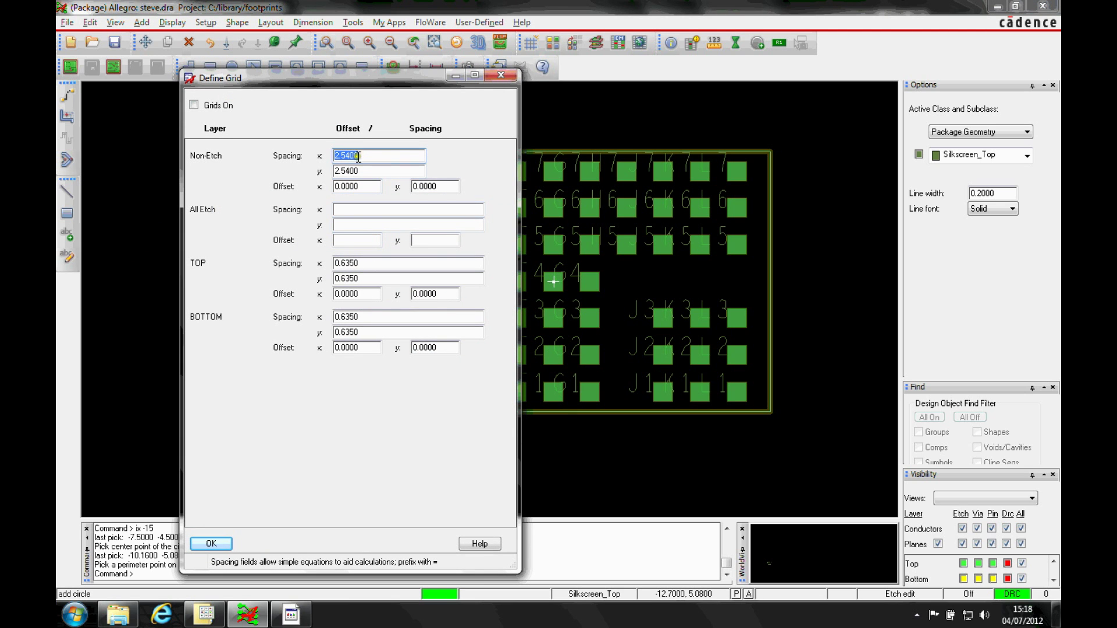
{"action": "type", "text": "0.1270"}
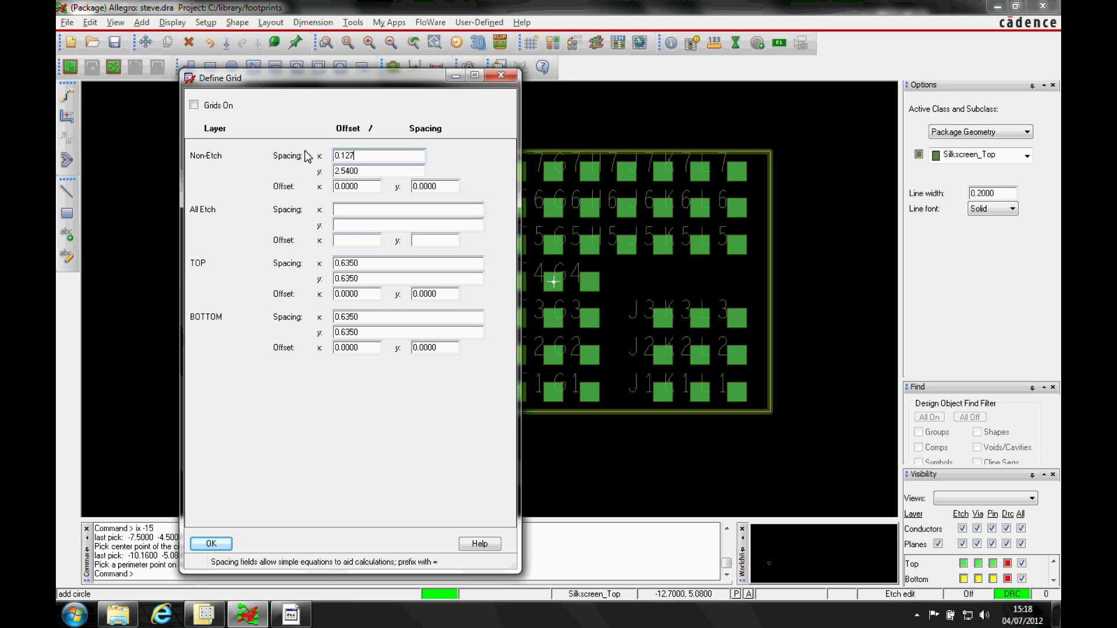
{"action": "key", "text": "Tab"}
{"action": "type", "text": "0.1270"}
{"action": "key", "text": "Tab"}
{"action": "key", "text": "Tab"}
{"action": "key", "text": "Tab"}
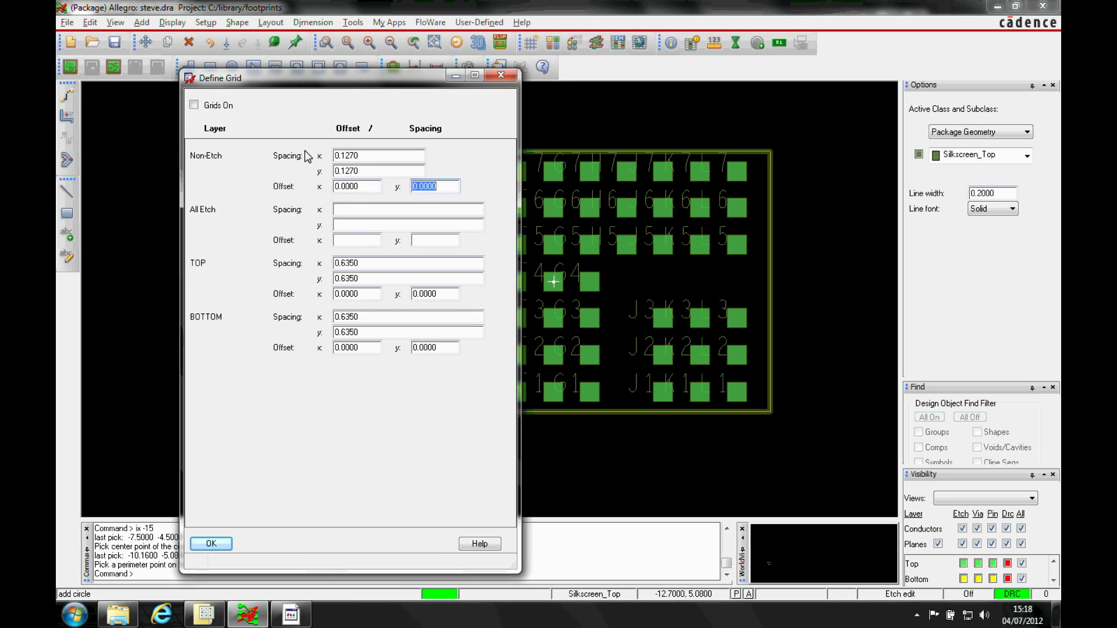
{"action": "type", "text": "0.127"}
{"action": "key", "text": "Tab"}
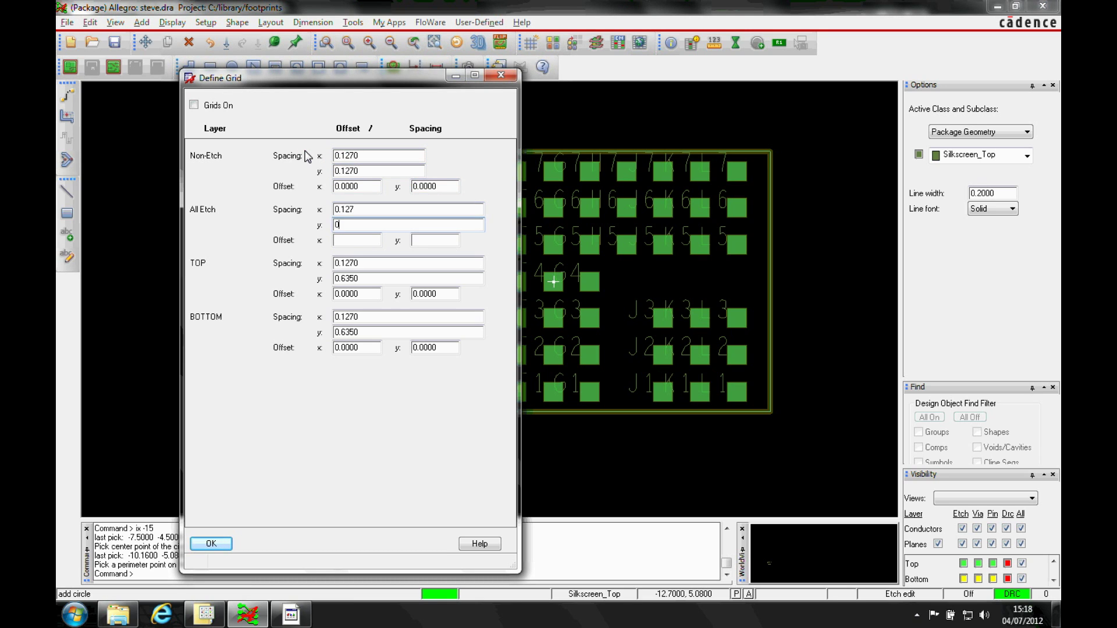
{"action": "key", "text": "Tab"}
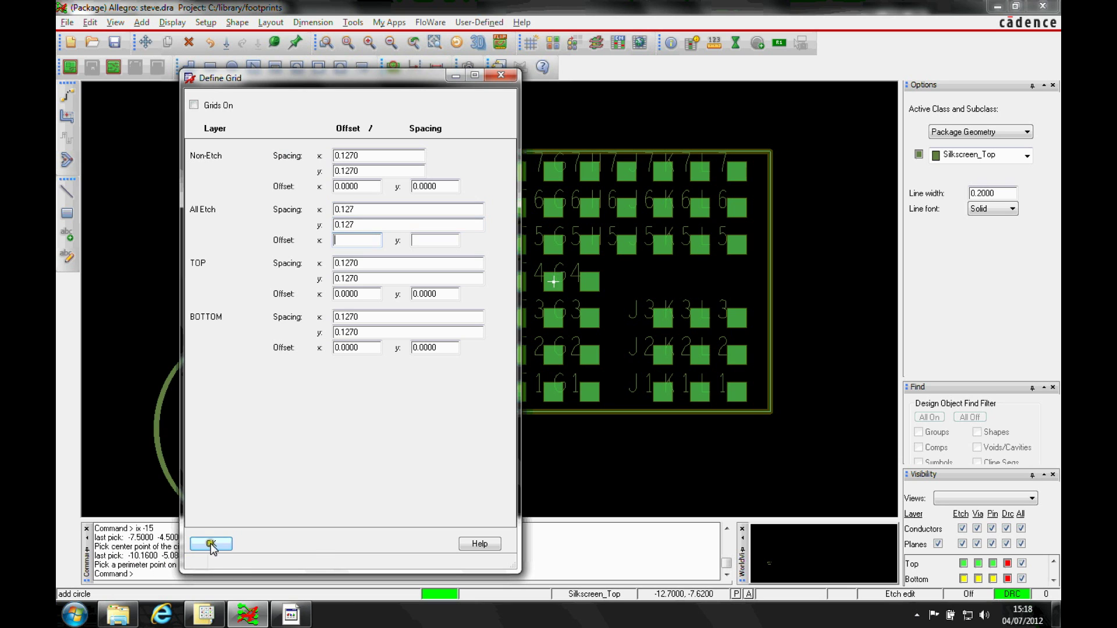
{"action": "left_click", "coordinate": [211, 543]}
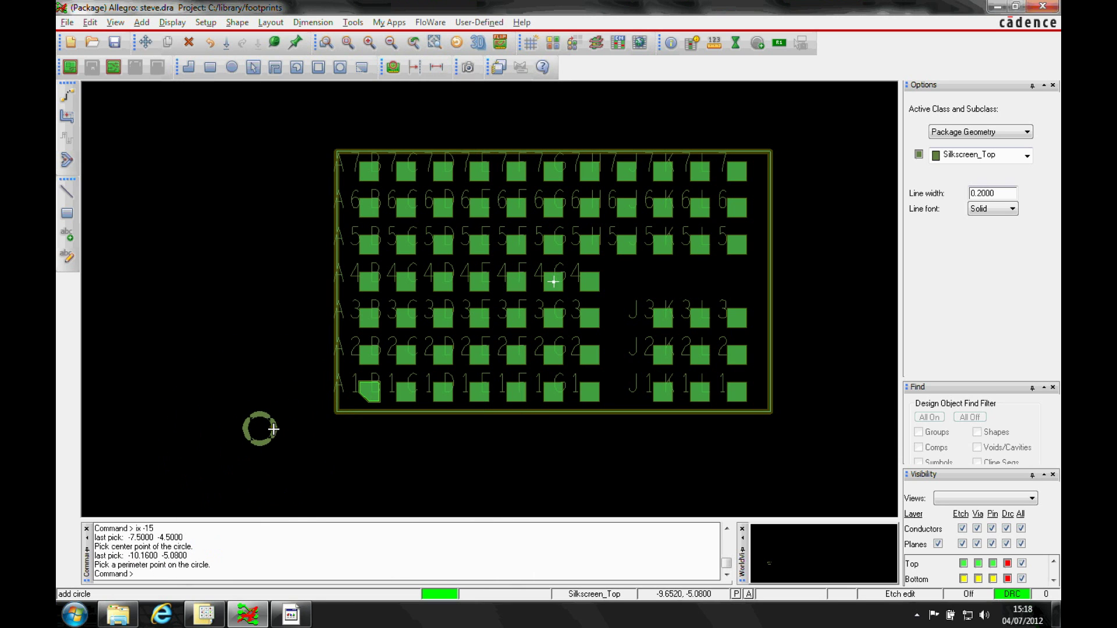
Size the pin-1 circle and move it just left of pad A1
{"action": "left_click", "coordinate": [272, 429]}
{"action": "right_click", "coordinate": [227, 297]}
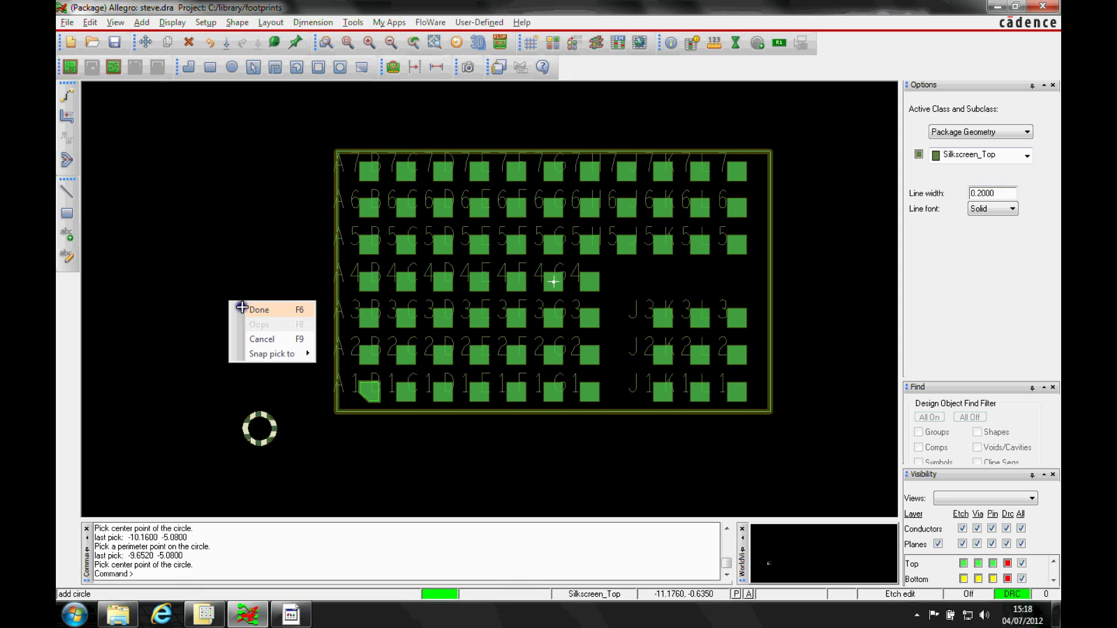
{"action": "left_click", "coordinate": [251, 310]}
{"action": "left_click", "coordinate": [145, 42]}
{"action": "left_click", "coordinate": [255, 409]}
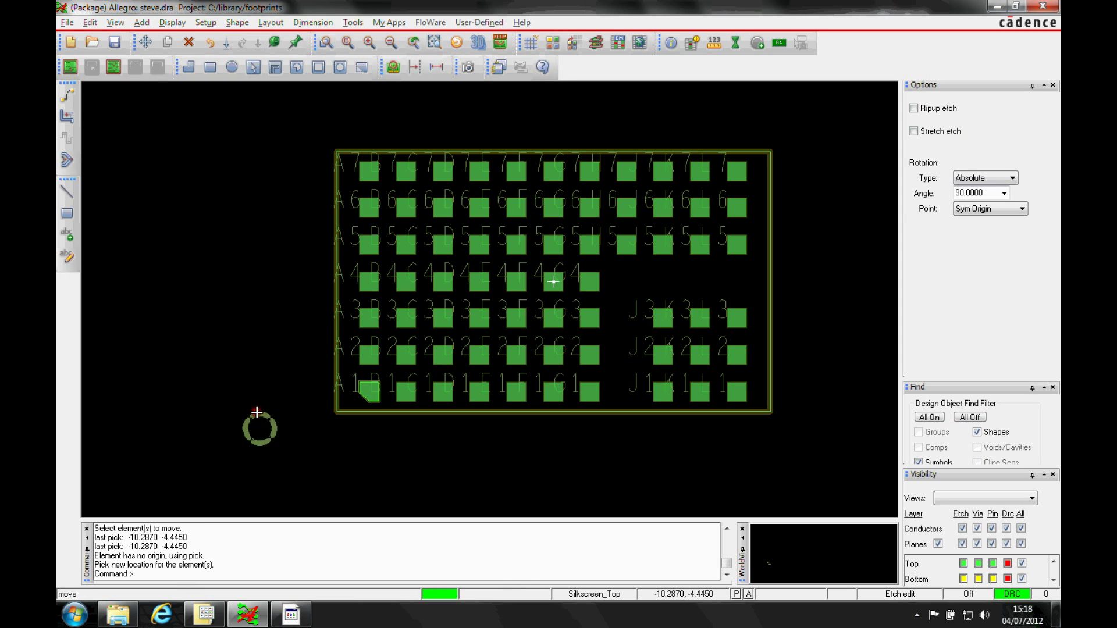
{"action": "left_click", "coordinate": [301, 373]}
{"action": "right_click", "coordinate": [131, 256]}
{"action": "left_click", "coordinate": [152, 263]}
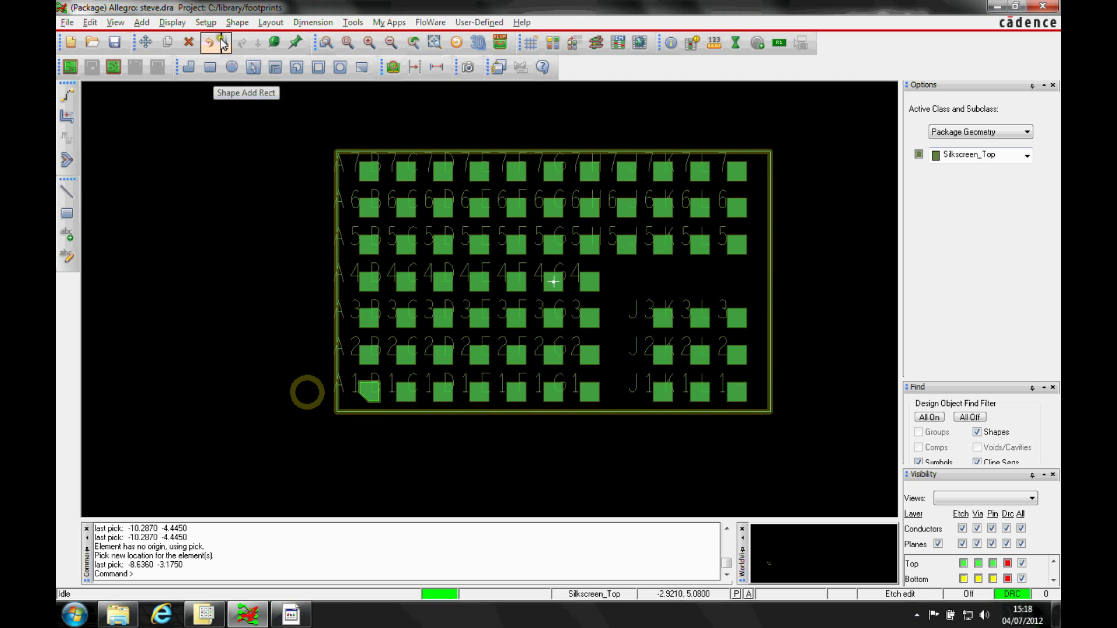
Start a rectangular shape on Package Geometry/Place_Bound_Top
{"action": "left_click", "coordinate": [237, 22]}
{"action": "left_click", "coordinate": [256, 68]}
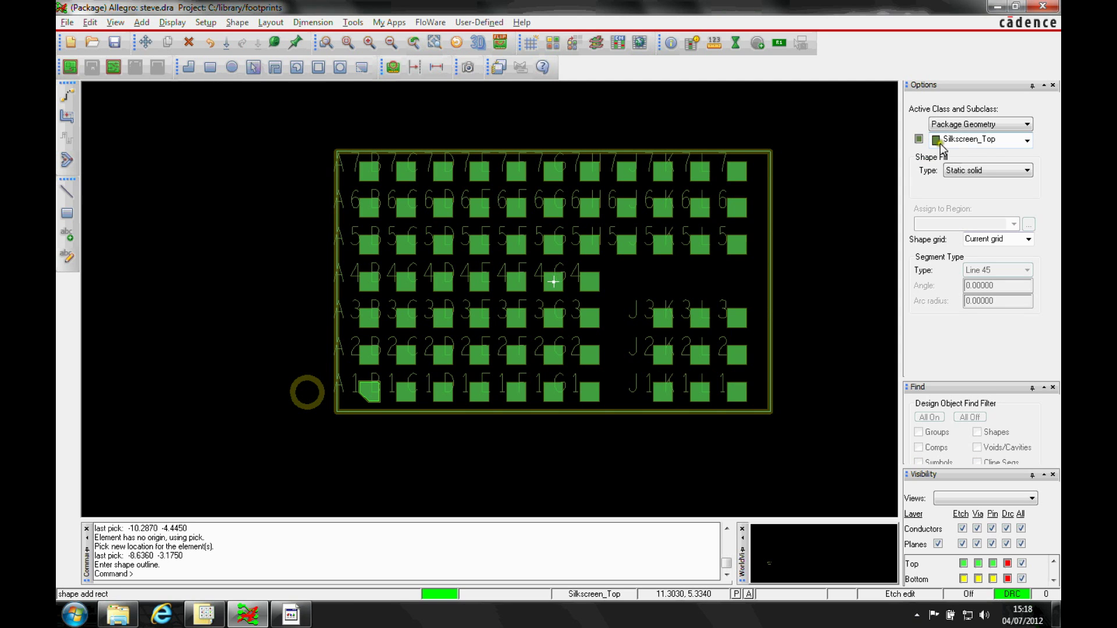
{"action": "left_click", "coordinate": [989, 142]}
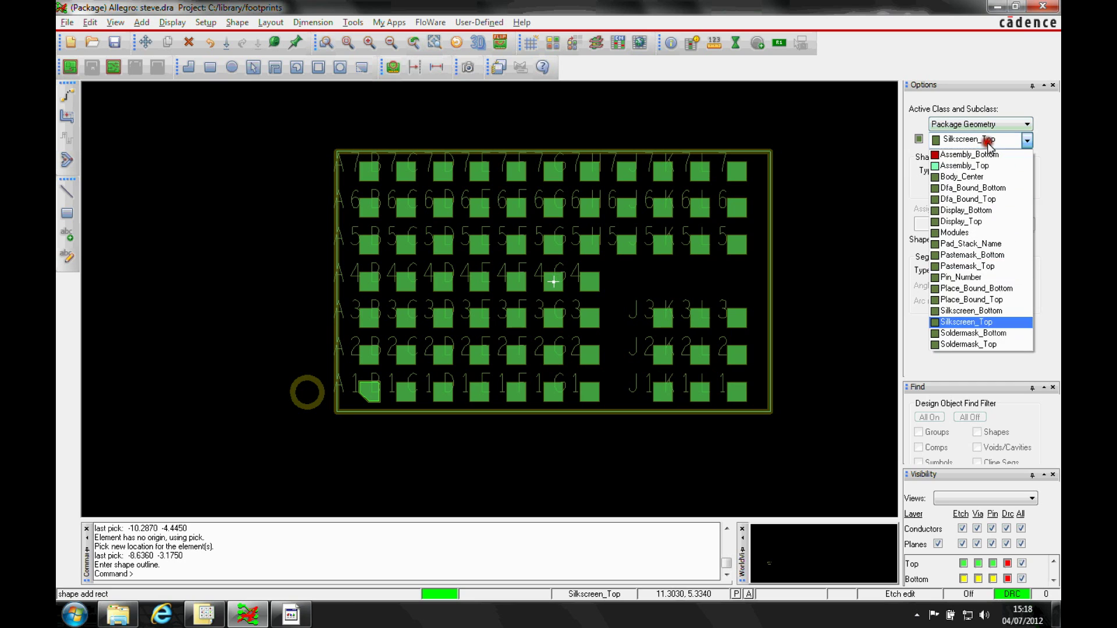
{"action": "left_click", "coordinate": [989, 300]}
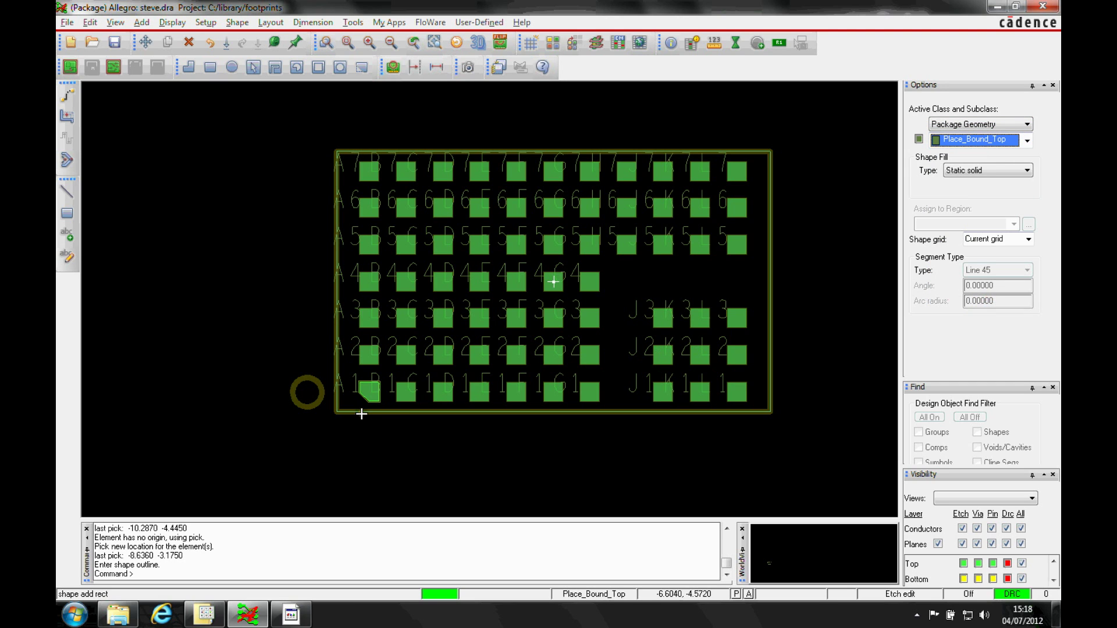
{"action": "left_click", "coordinate": [184, 567]}
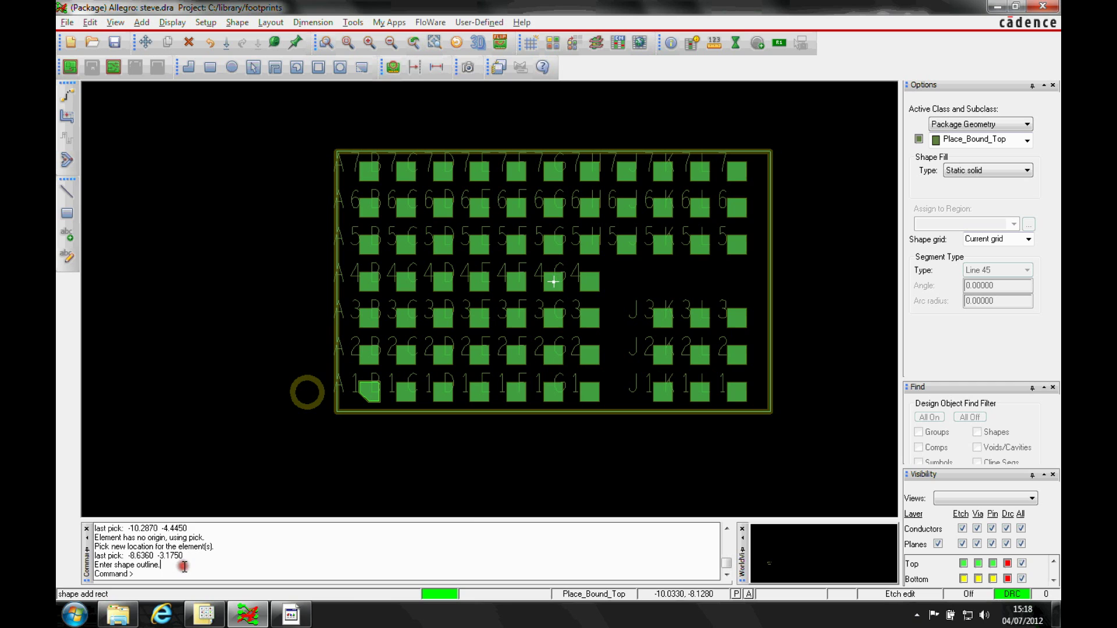
{"action": "key", "text": "Return"}
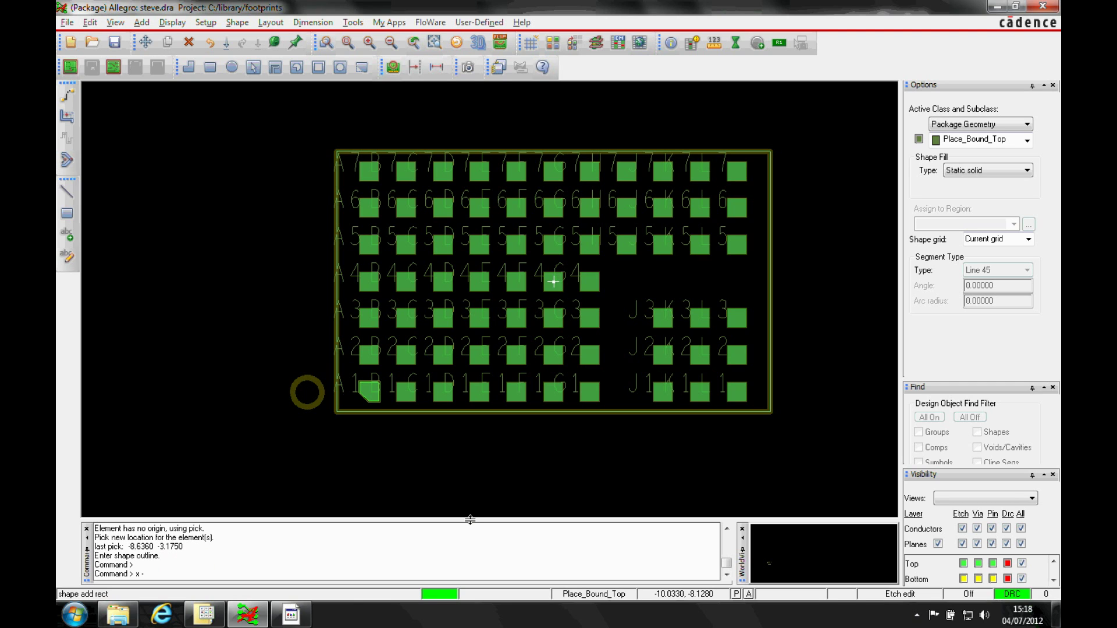
Snap the shape's corners to the -7.5,-4.5 and 7.5,4.5 intersections and finish it
{"action": "right_click", "coordinate": [337, 417]}
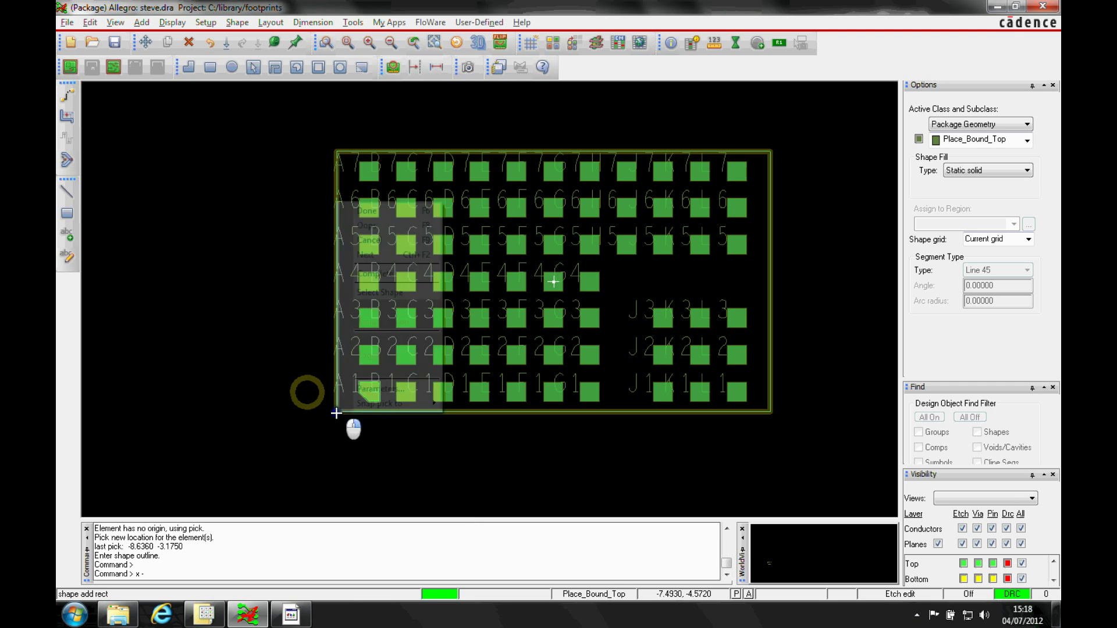
{"action": "mouse_move", "coordinate": [375, 403]}
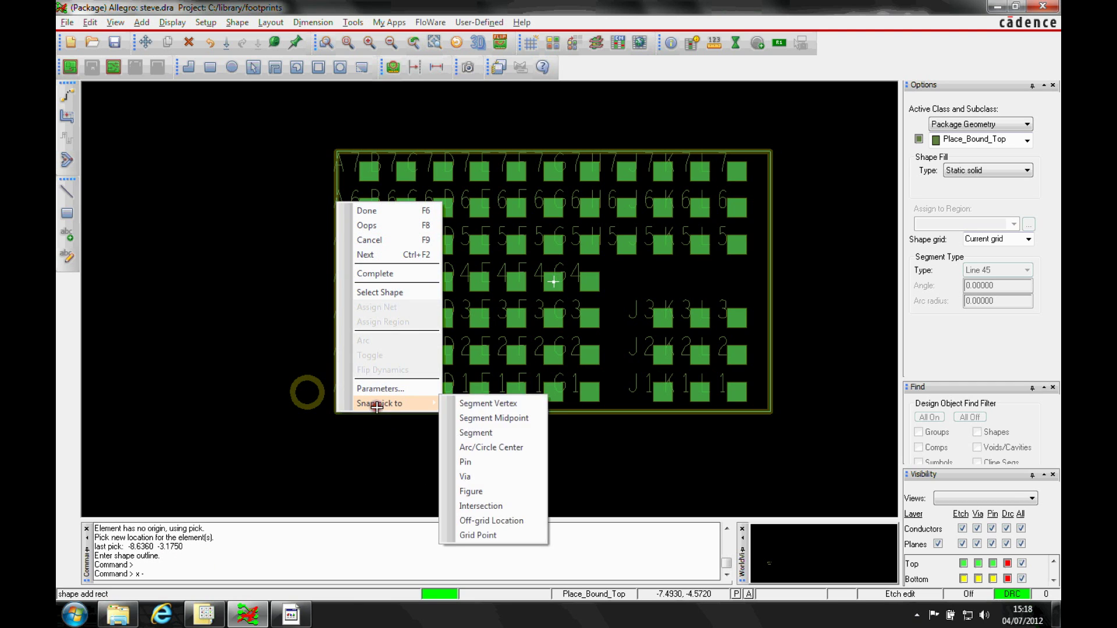
{"action": "left_click", "coordinate": [477, 504]}
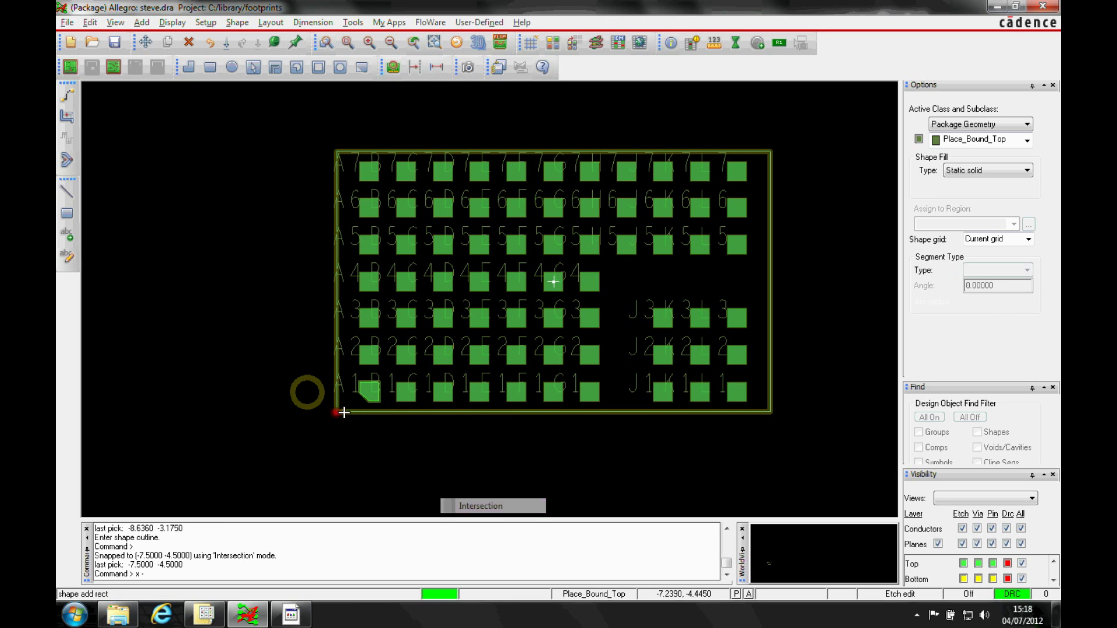
{"action": "right_click", "coordinate": [765, 150]}
{"action": "mouse_move", "coordinate": [830, 359]}
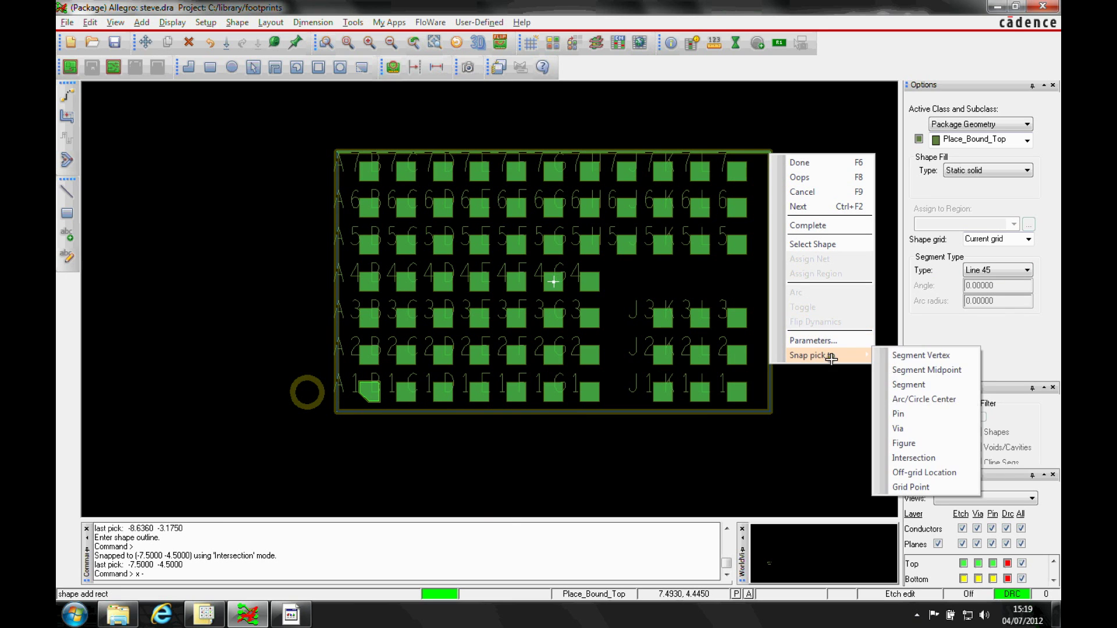
{"action": "left_click", "coordinate": [914, 458]}
{"action": "right_click", "coordinate": [758, 111]}
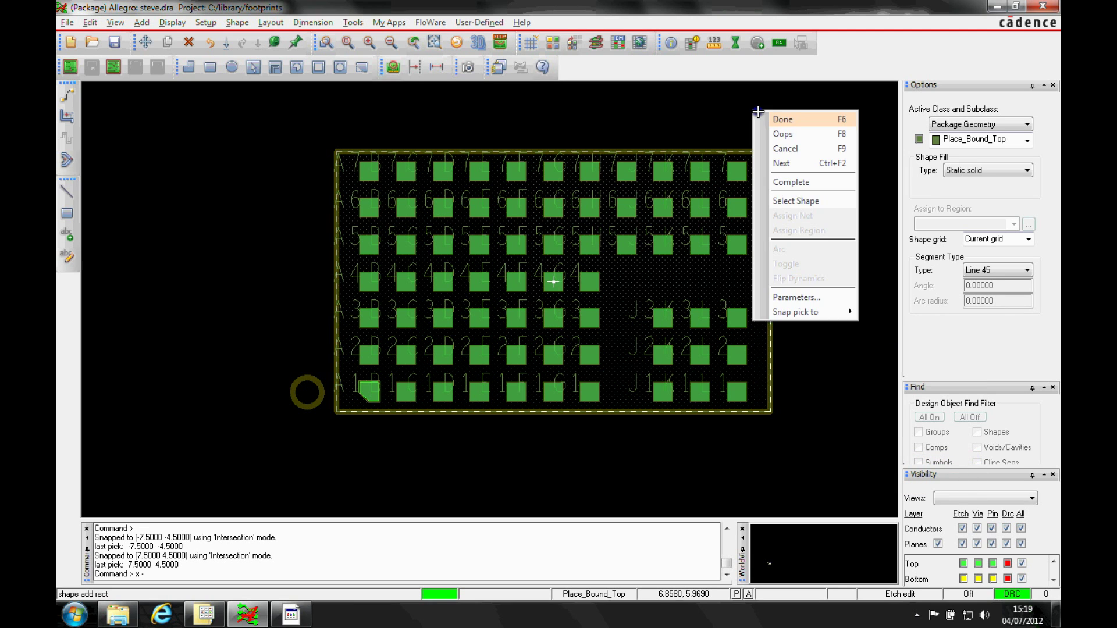
{"action": "left_click", "coordinate": [774, 119]}
Assign the place-bound rectangle a 4.42 maximum package height, checked against the datasheet
{"action": "left_click", "coordinate": [206, 24]}
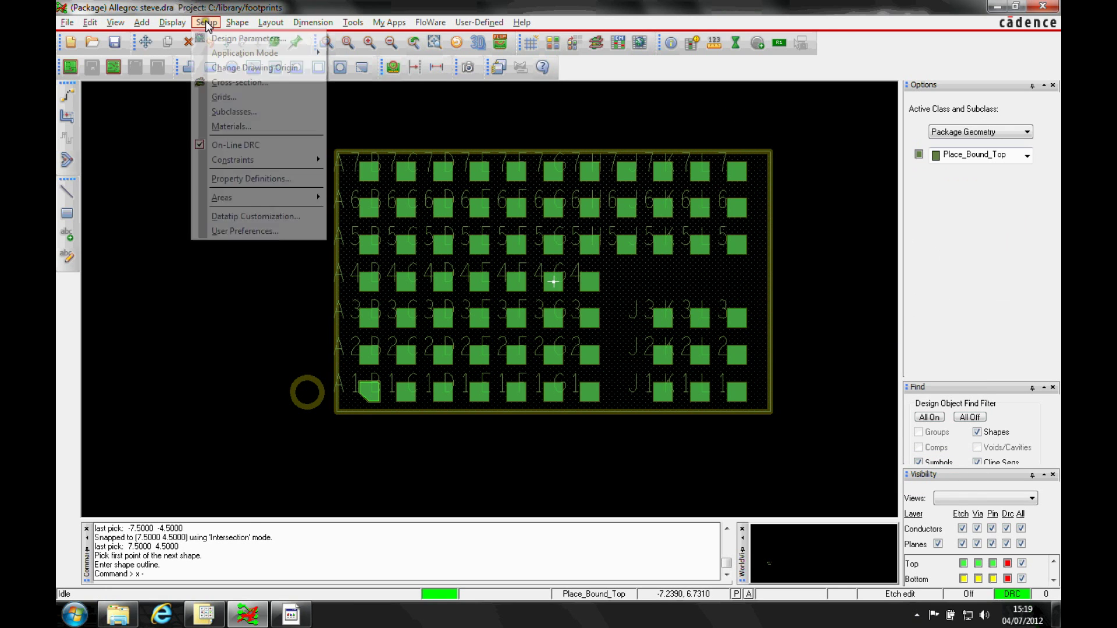
{"action": "mouse_move", "coordinate": [224, 198]}
{"action": "left_click", "coordinate": [373, 304]}
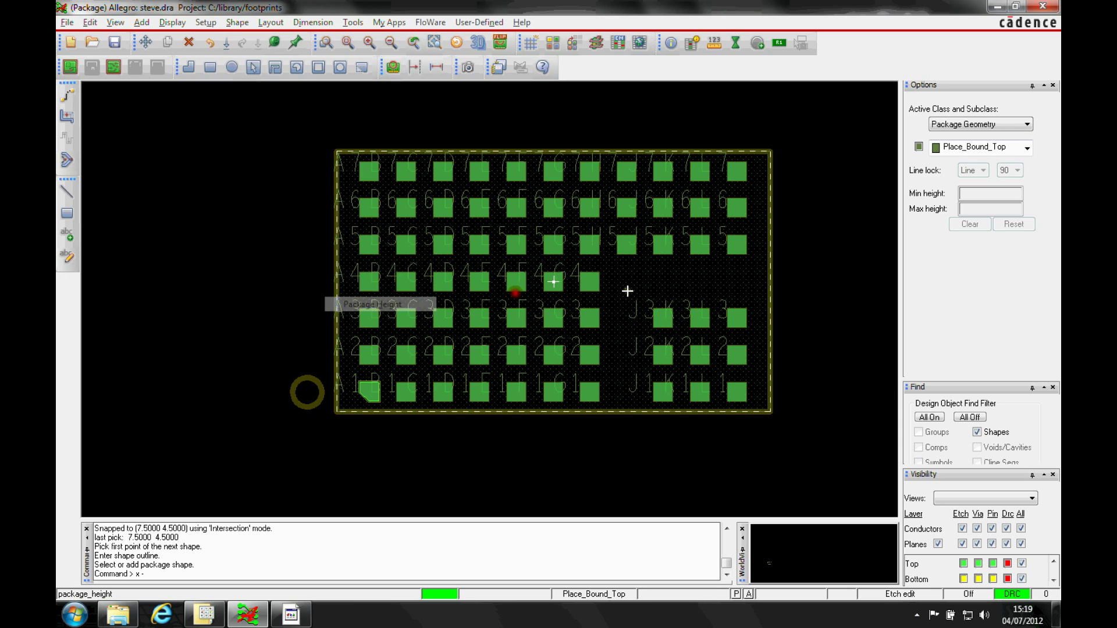
{"action": "left_click", "coordinate": [689, 284]}
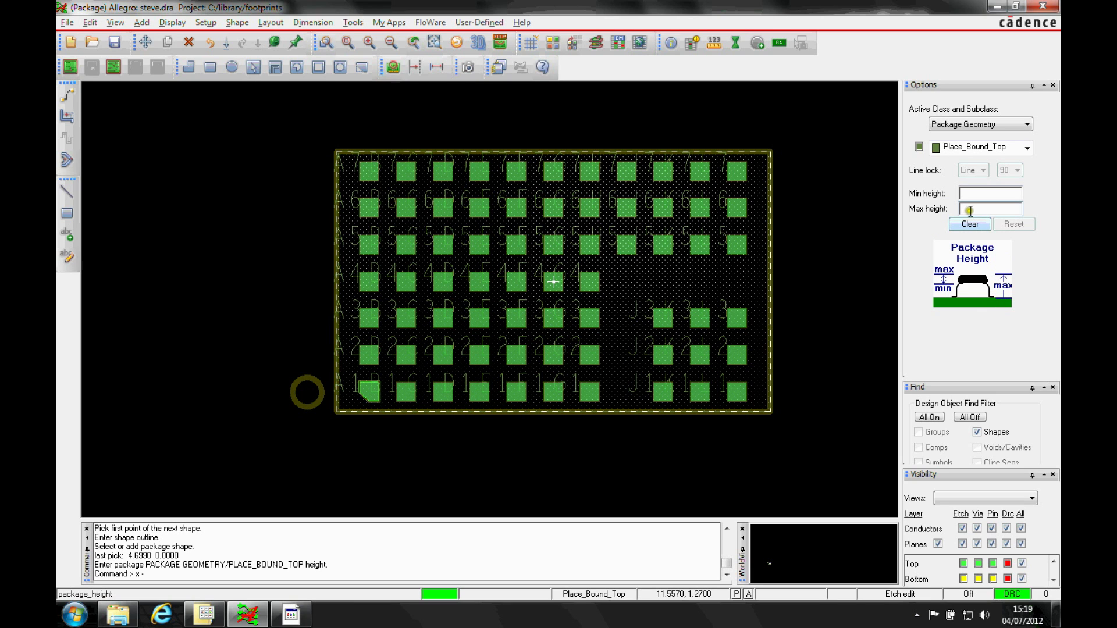
{"action": "left_click", "coordinate": [291, 614]}
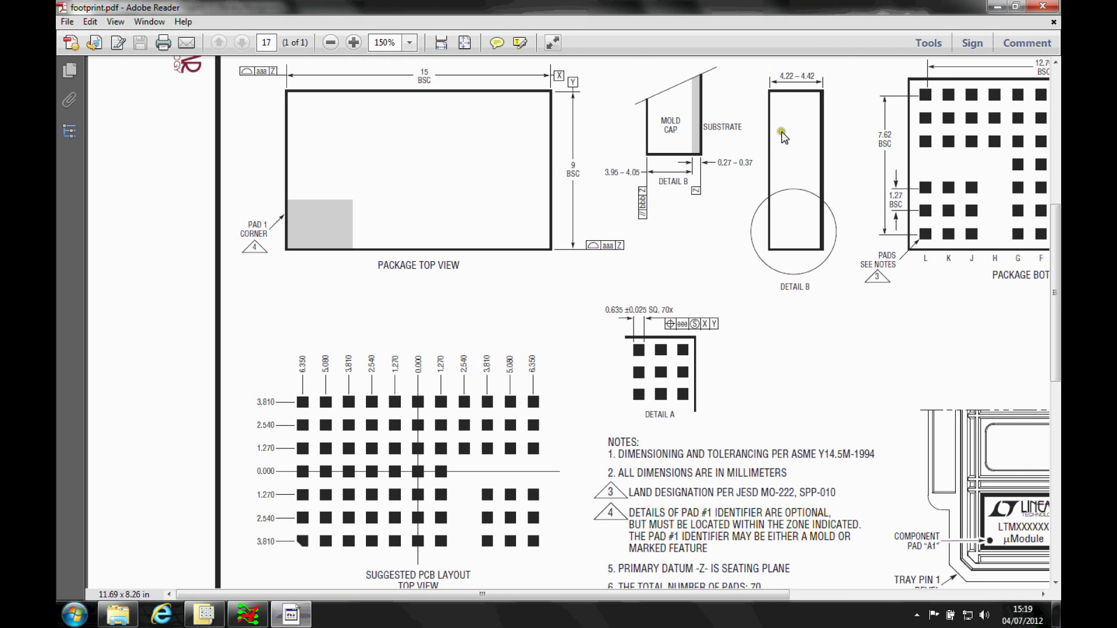
{"action": "left_click", "coordinate": [247, 614]}
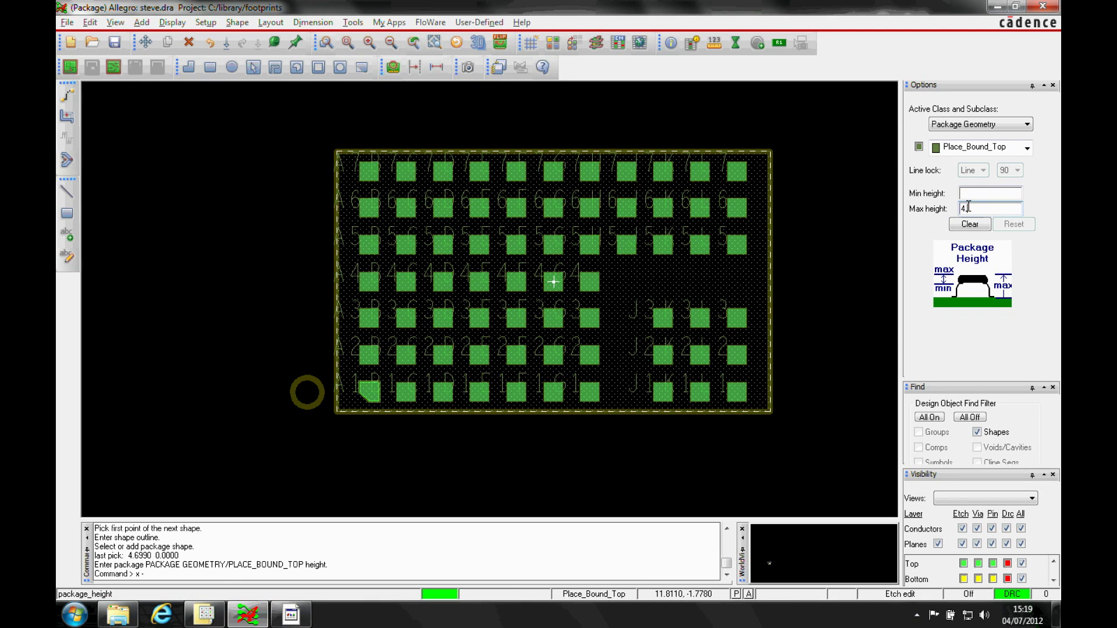
{"action": "right_click", "coordinate": [825, 273]}
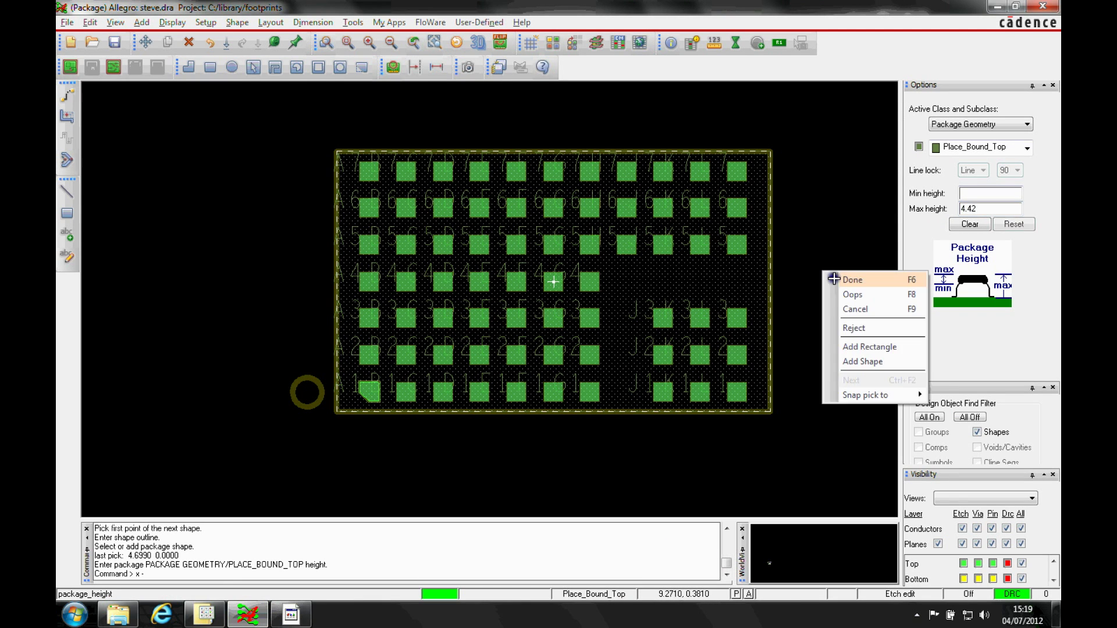
{"action": "left_click", "coordinate": [837, 281]}
Preview the height block in the 3D Viewer, then close it
{"action": "left_click", "coordinate": [478, 42]}
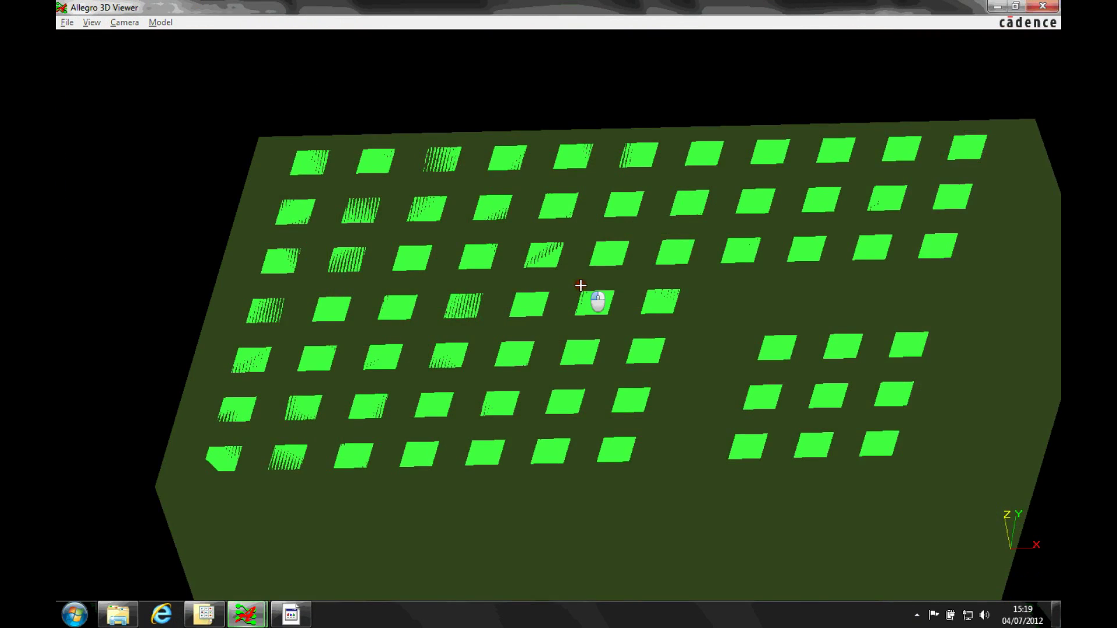
{"action": "left_click_drag", "start_coordinate": [594, 297], "coordinate": [389, 252]}
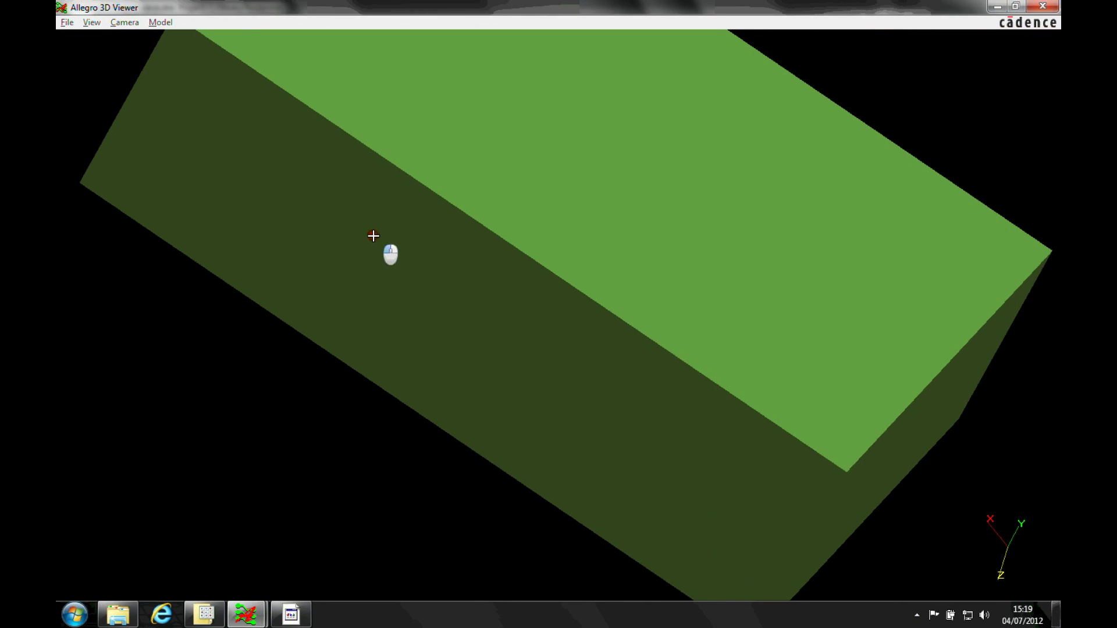
{"action": "left_click", "coordinate": [1042, 6]}
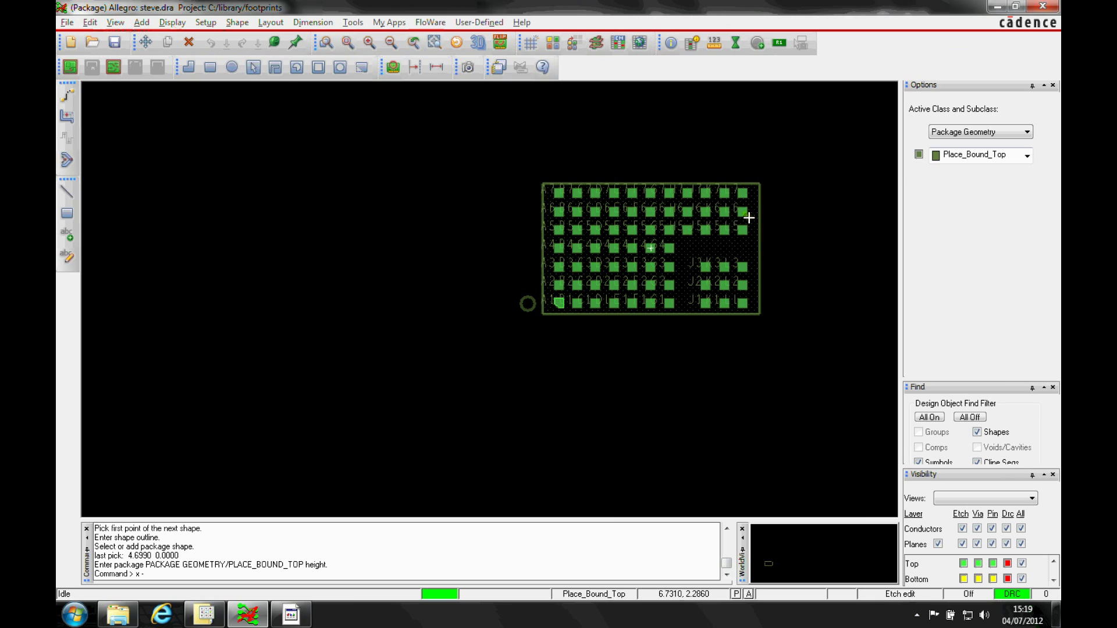
Place a U? RefDes label with text block 3 on Assembly_Top near the pad array centre
{"action": "scroll", "coordinate": [749, 217], "scroll_direction": "down", "scroll_amount": 2}
{"action": "left_click", "coordinate": [278, 23]}
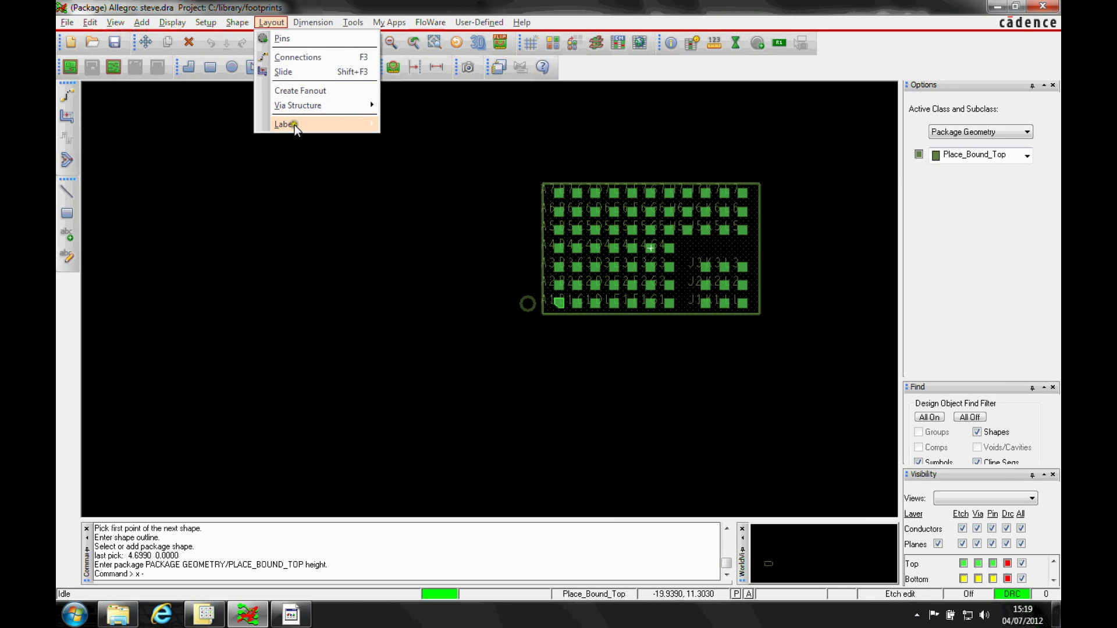
{"action": "mouse_move", "coordinate": [294, 126]}
{"action": "left_click", "coordinate": [407, 120]}
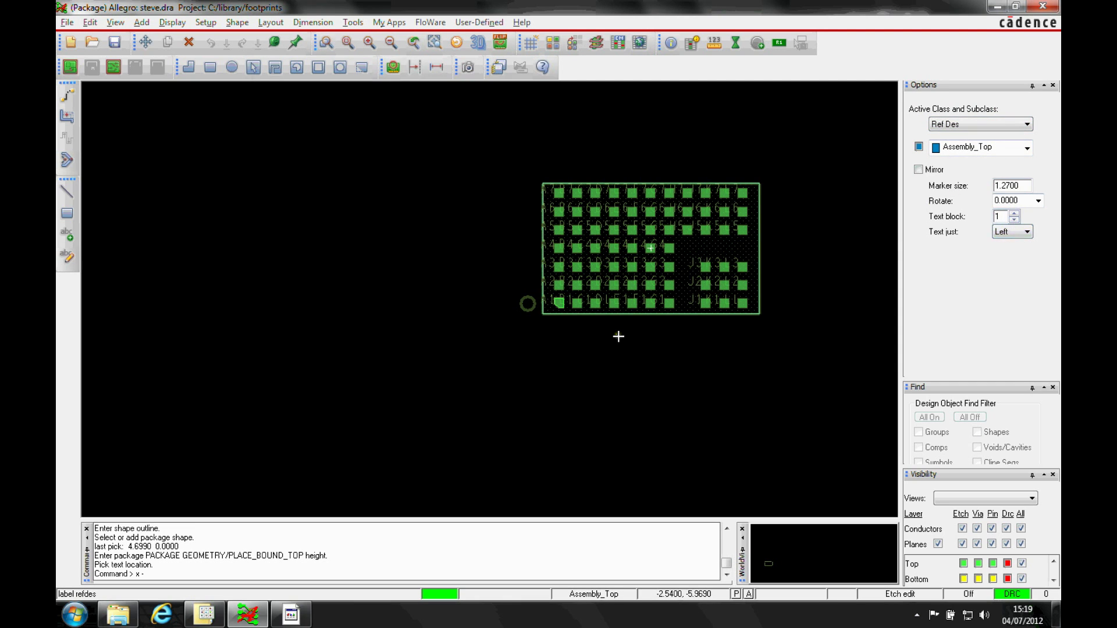
{"action": "left_click", "coordinate": [1014, 213]}
{"action": "left_click", "coordinate": [1014, 213]}
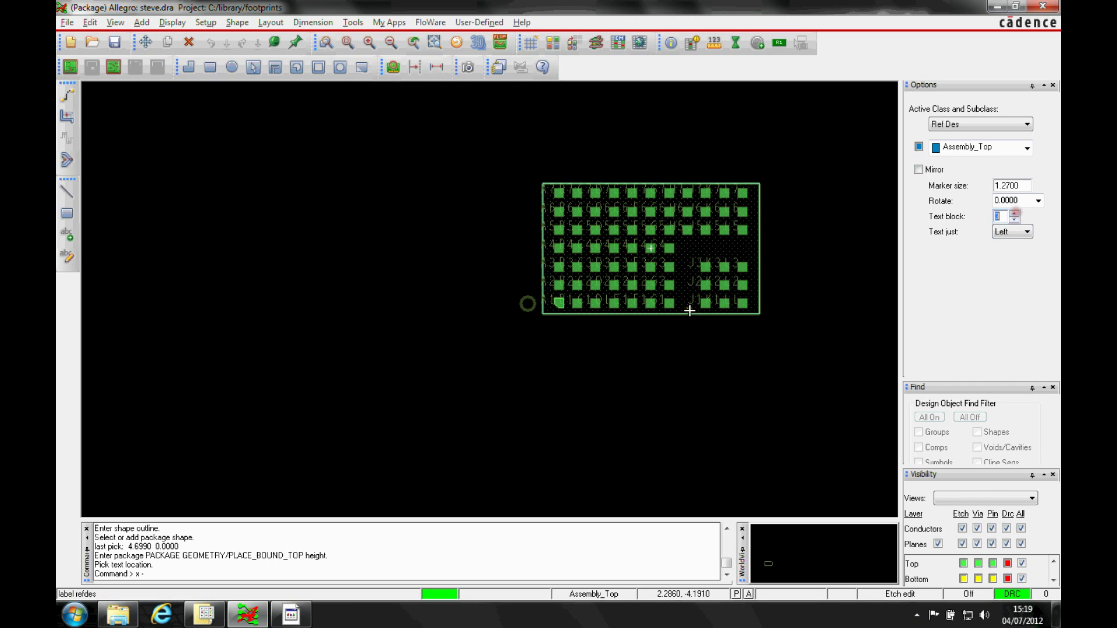
{"action": "left_click", "coordinate": [639, 256]}
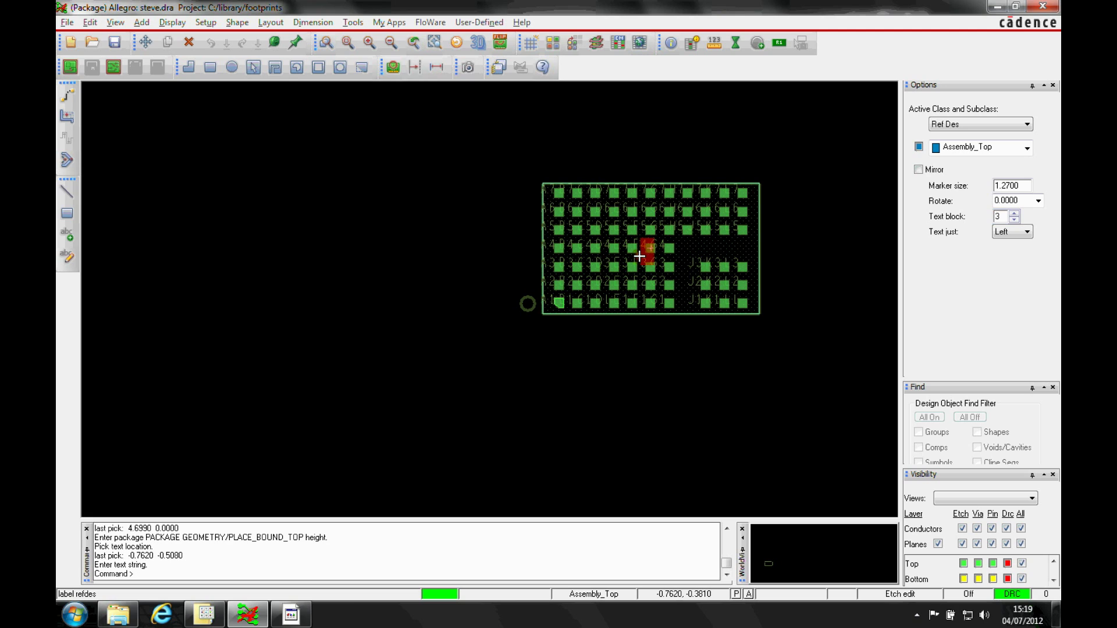
{"action": "type", "text": "U?"}
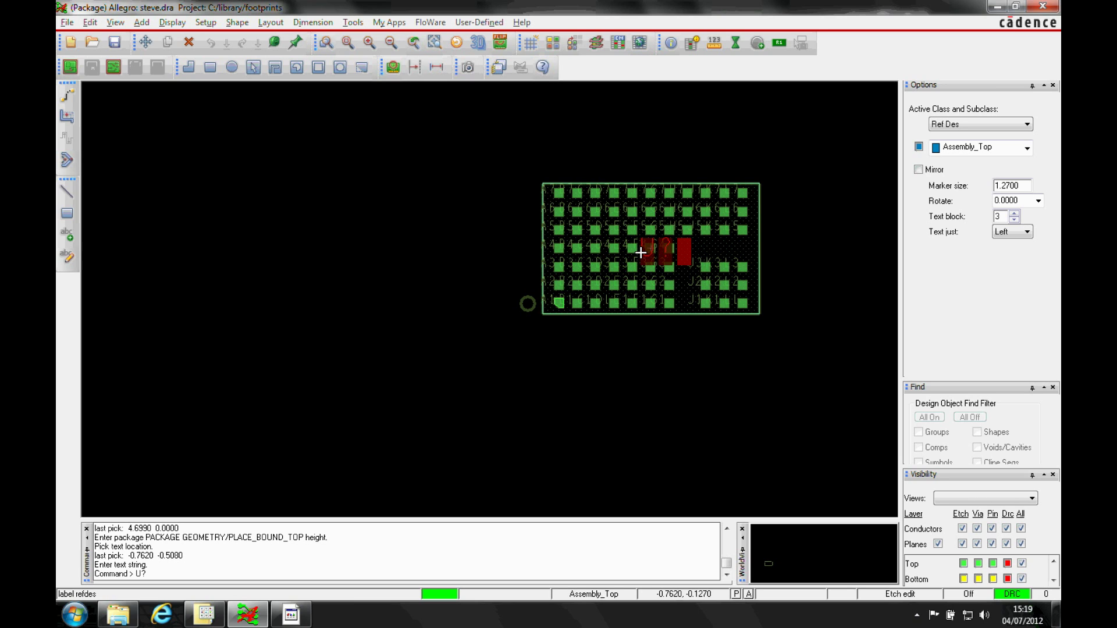
{"action": "right_click", "coordinate": [640, 252]}
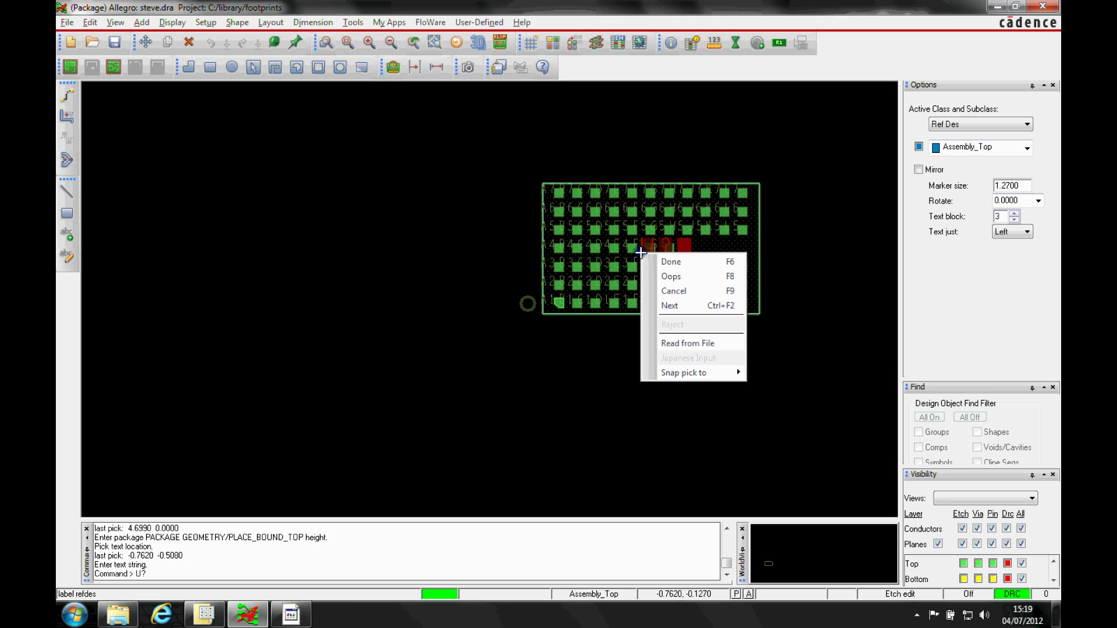
{"action": "left_click", "coordinate": [674, 303]}
Place a second U? label on Silkscreen_Top above the outline's top-left
{"action": "left_click", "coordinate": [1014, 153]}
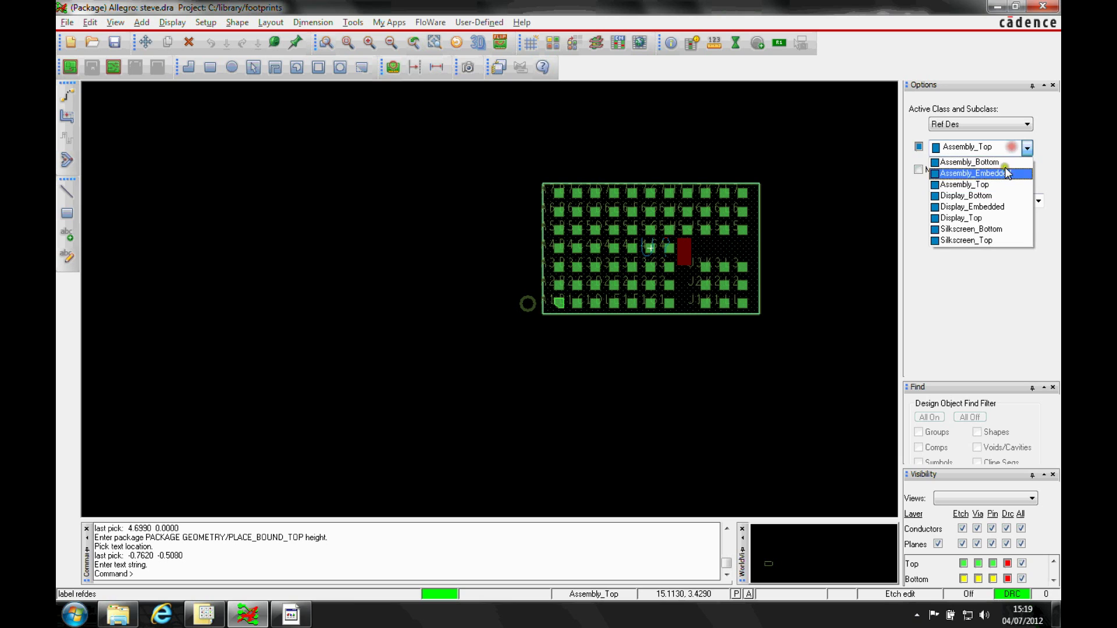
{"action": "left_click", "coordinate": [985, 241]}
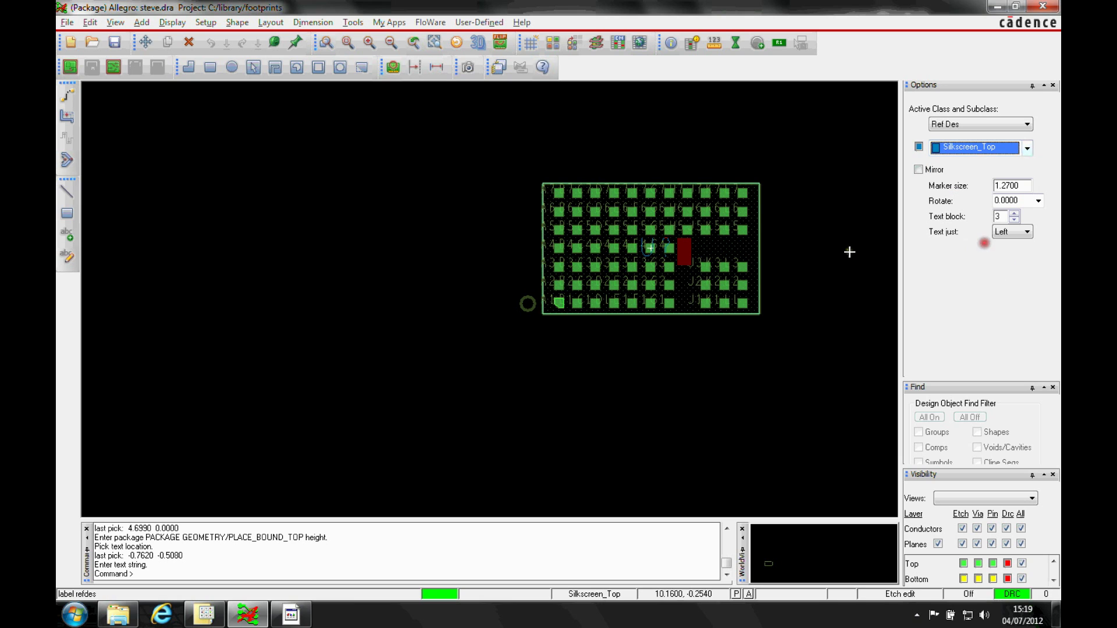
{"action": "left_click", "coordinate": [547, 176]}
{"action": "type", "text": "U?"}
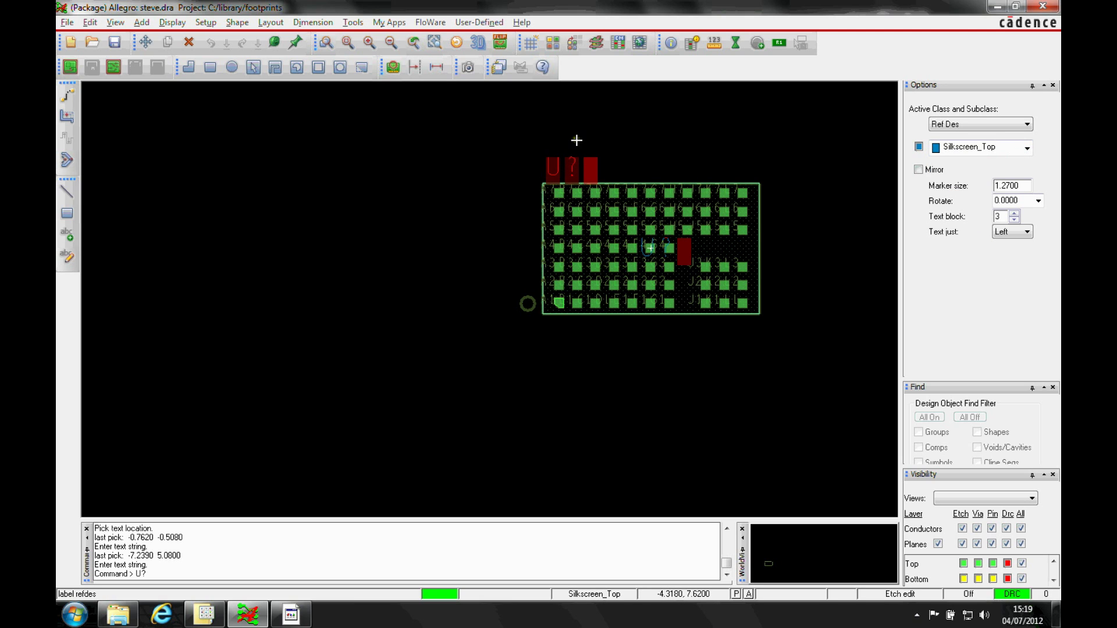
{"action": "right_click", "coordinate": [677, 165]}
{"action": "left_click", "coordinate": [697, 169]}
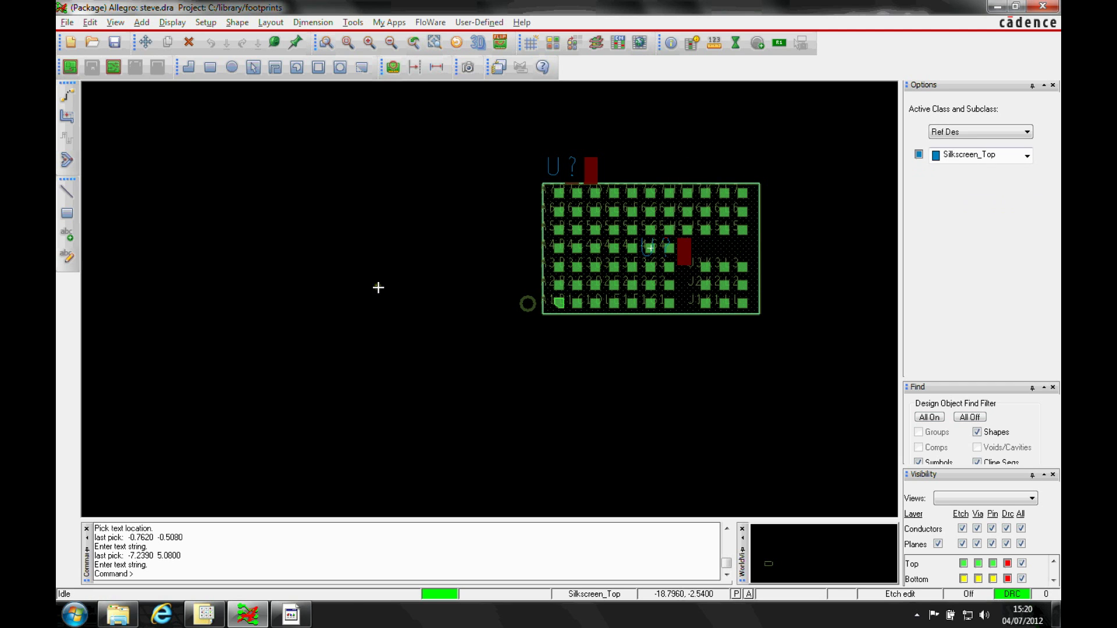
Save steve.dra
{"action": "scroll", "coordinate": [314, 145], "scroll_direction": "down", "scroll_amount": 1}
{"action": "scroll", "coordinate": [314, 145], "scroll_direction": "up", "scroll_amount": 1}
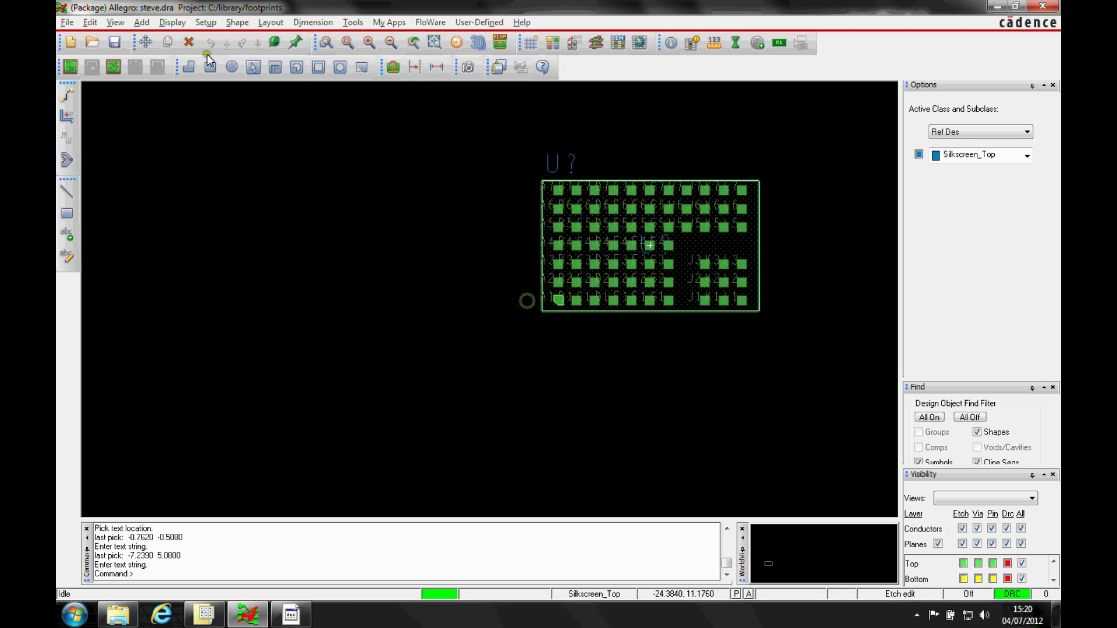
{"action": "left_click", "coordinate": [114, 42]}
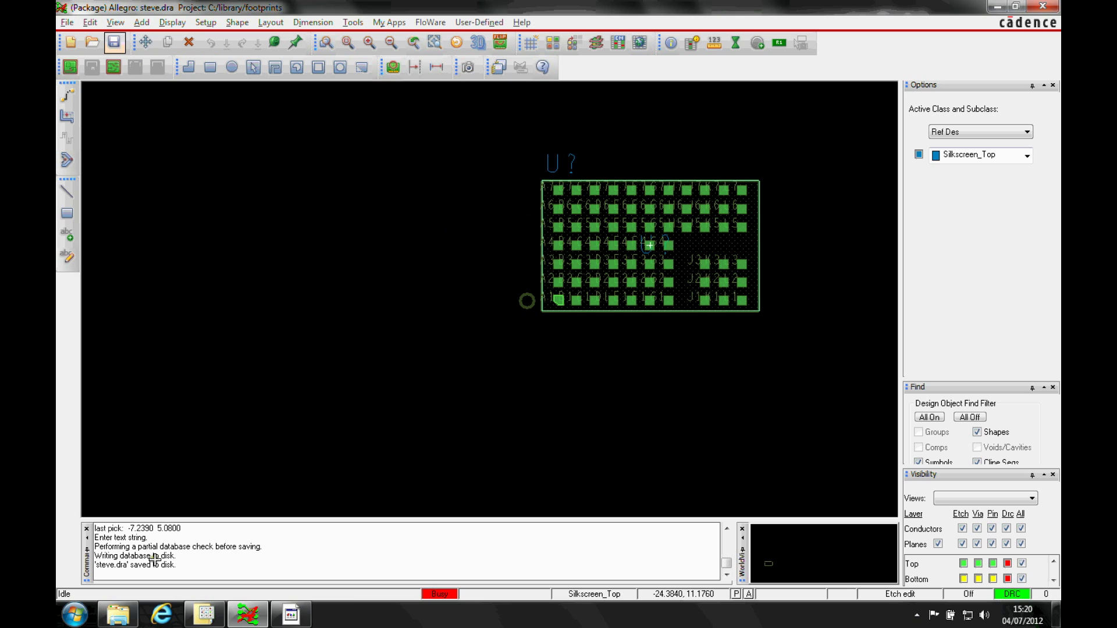